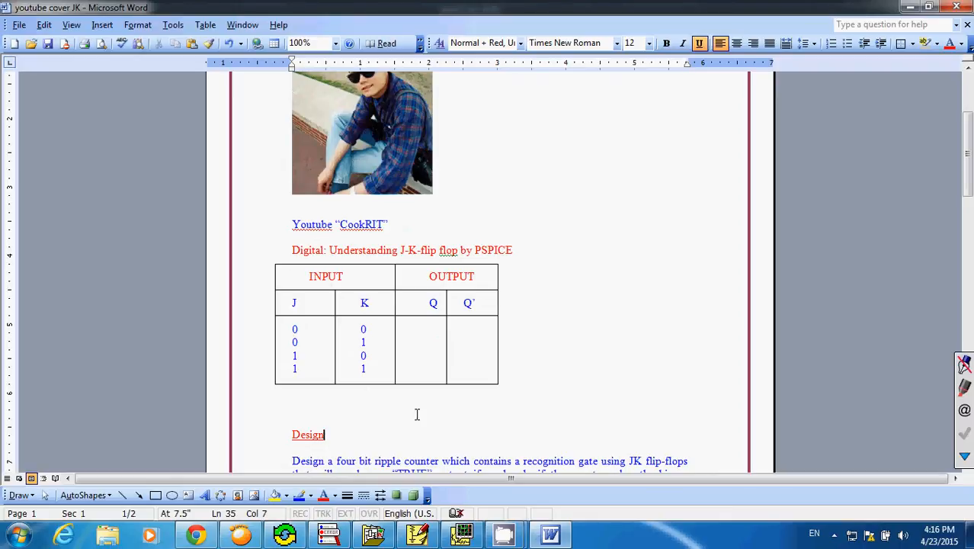
- Switch to PSpice Schematics, look up part 74107 in the part browser, and return to the Word document with the truth table
click(417, 534)
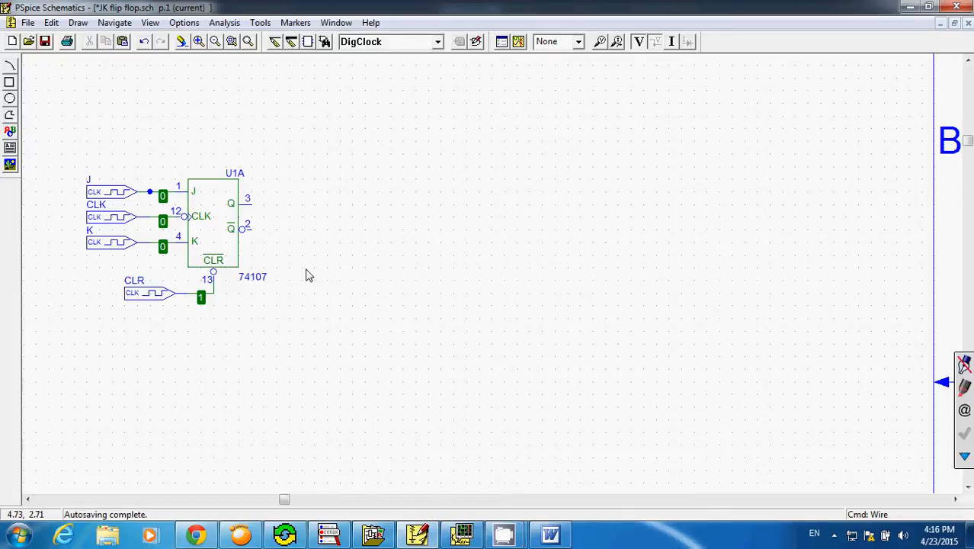
key(ctrl+g)
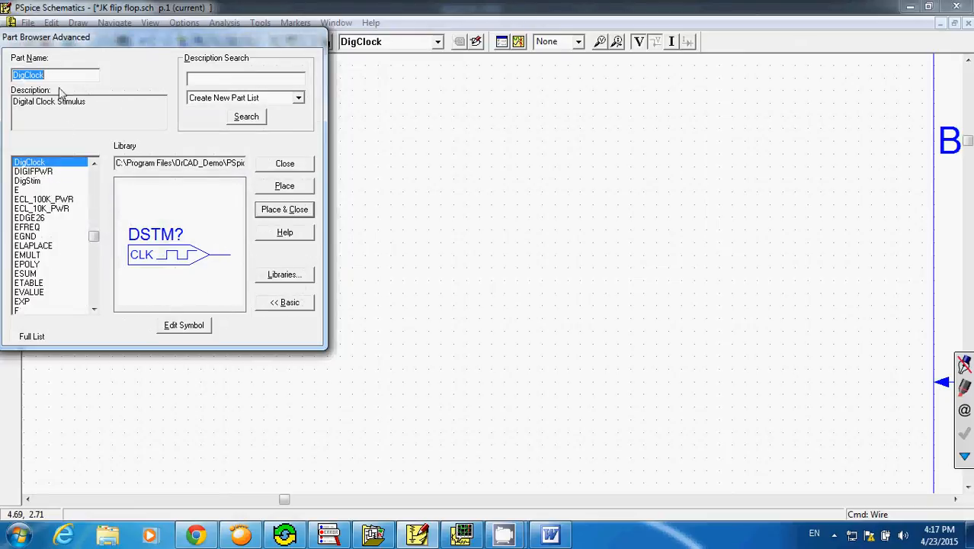
drag(192, 42, 595, 112)
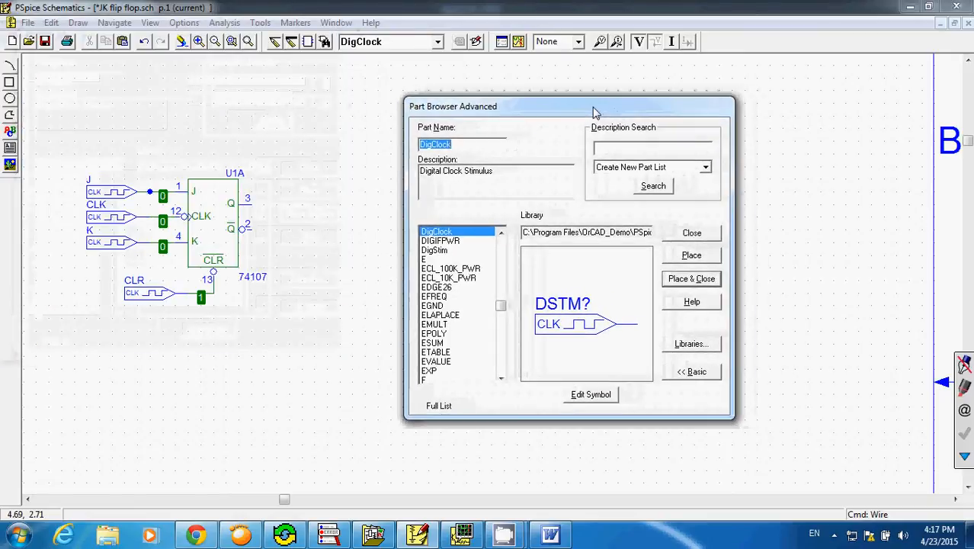
text(741)
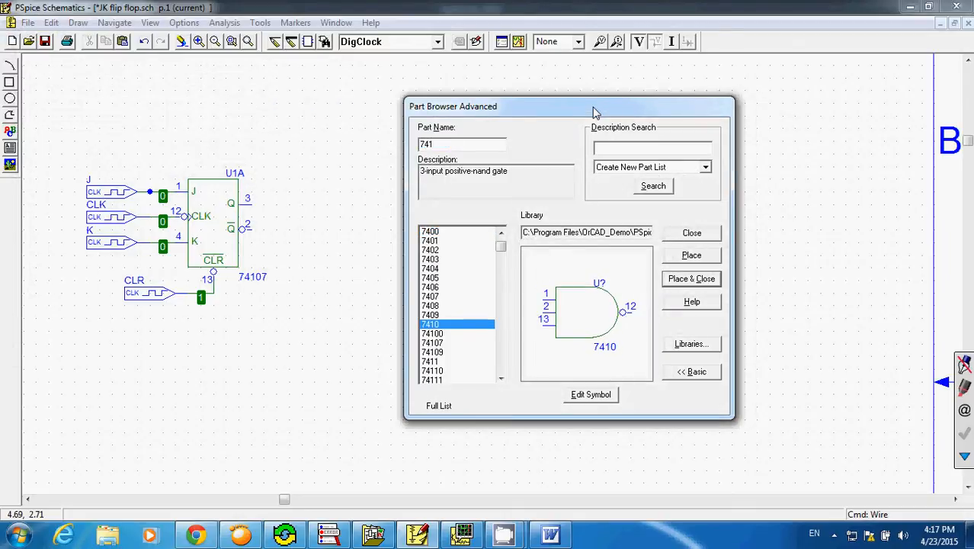
text(07)
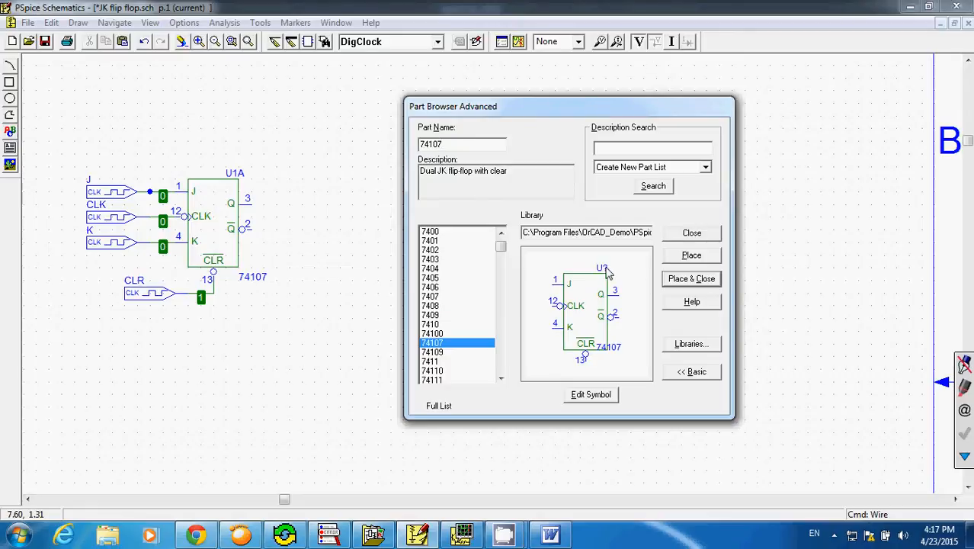
click(689, 235)
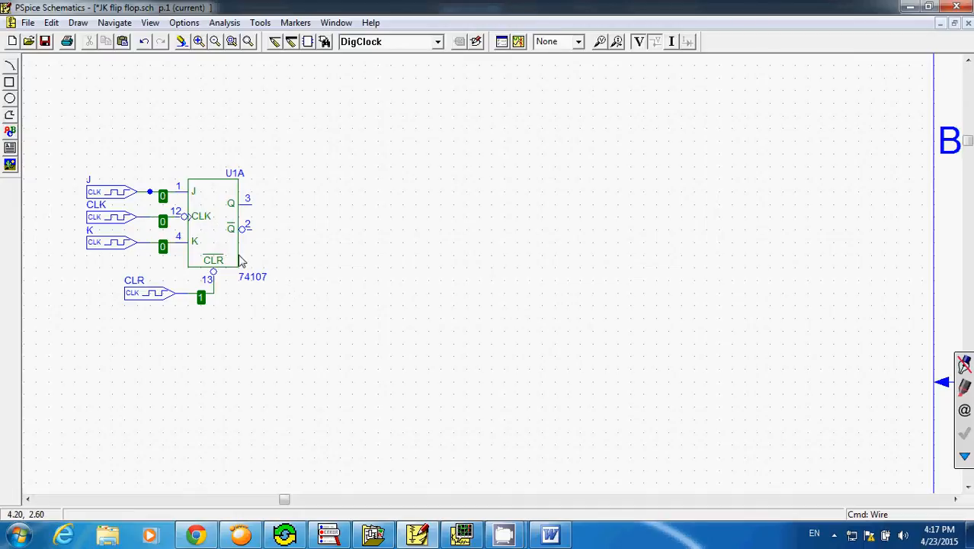
mouse_move(550, 533)
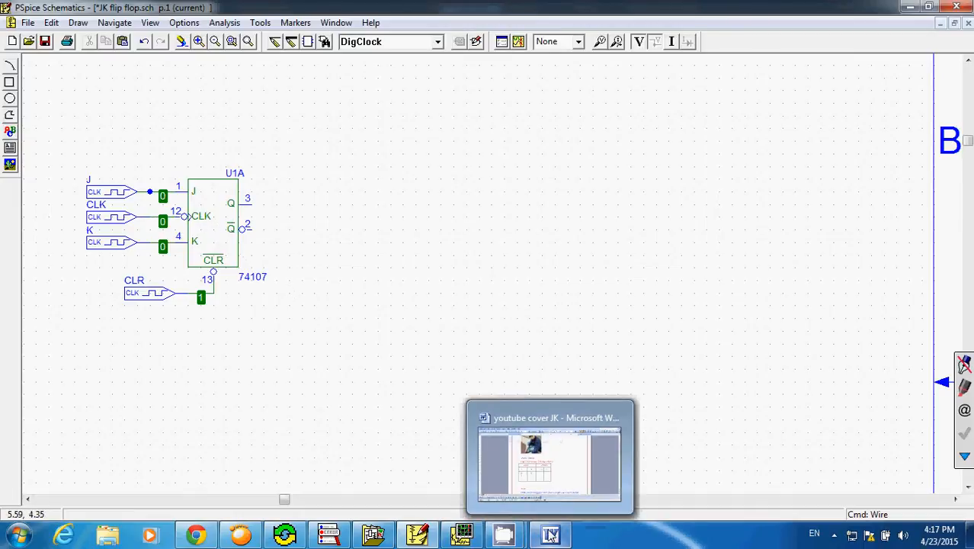
click(567, 441)
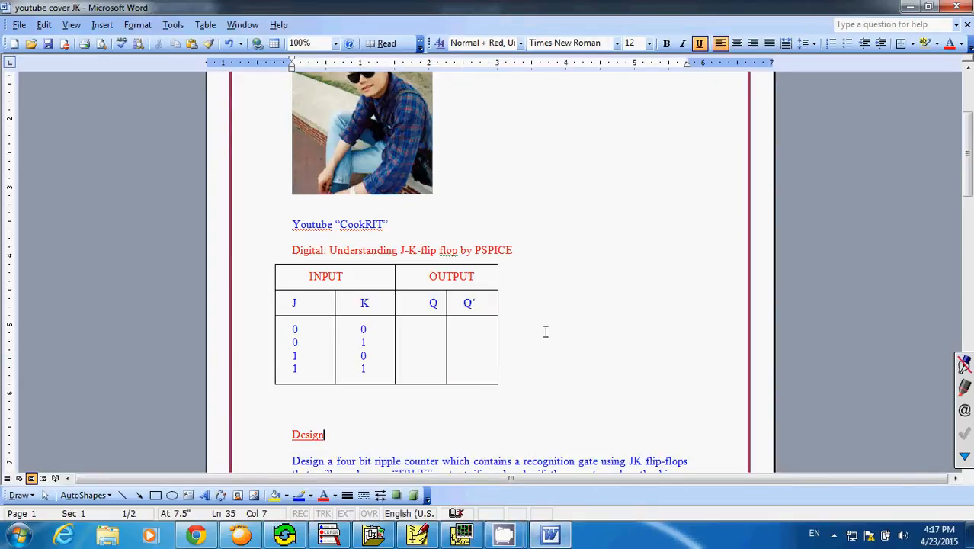
- Sketch a clock waveform with one marked falling edge in red pen beside the photo, and clear the ink
click(393, 147)
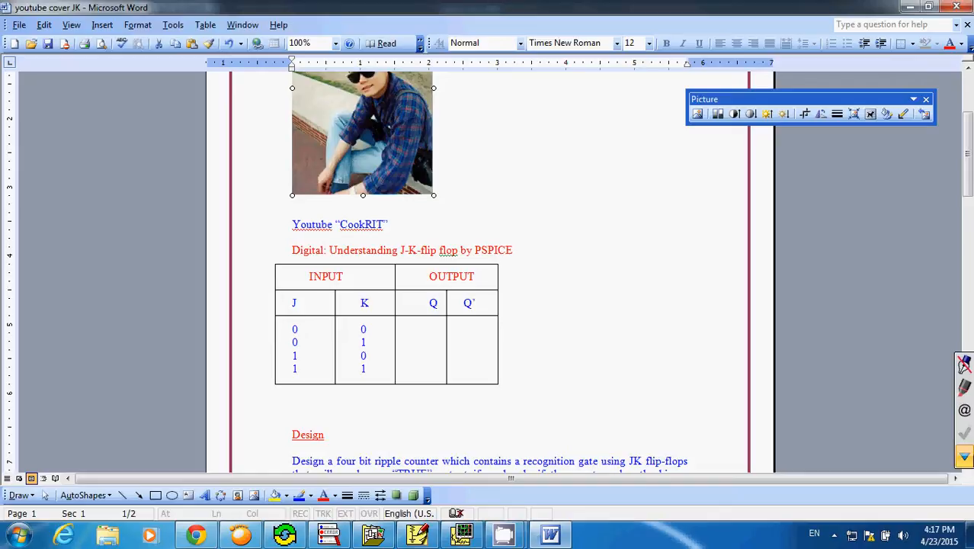
click(965, 455)
click(911, 366)
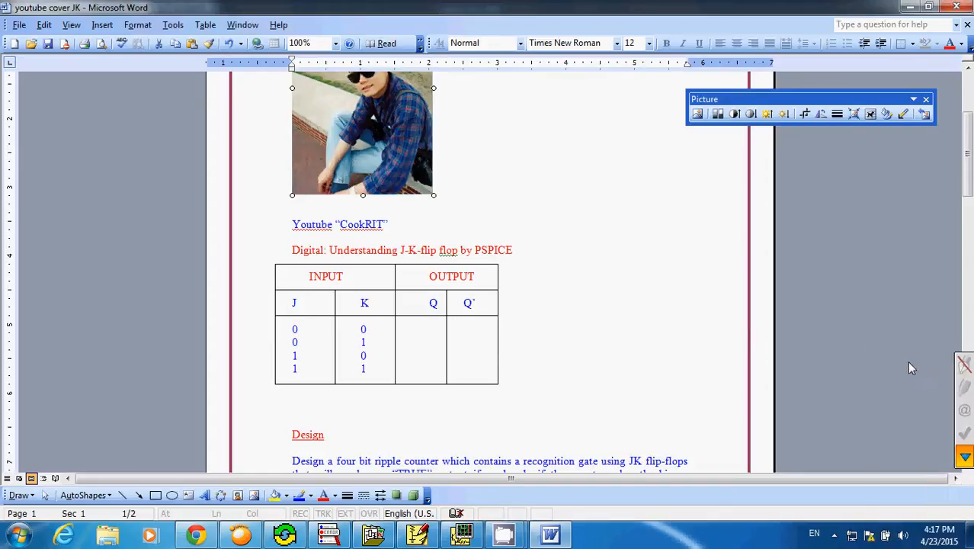
click(871, 364)
mouse_move(503, 195)
mouse_down()
mouse_move(567, 221)
mouse_move(592, 193)
mouse_move(628, 225)
mouse_move(663, 192)
mouse_move(667, 222)
mouse_move(619, 180)
mouse_move(621, 190)
mouse_up()
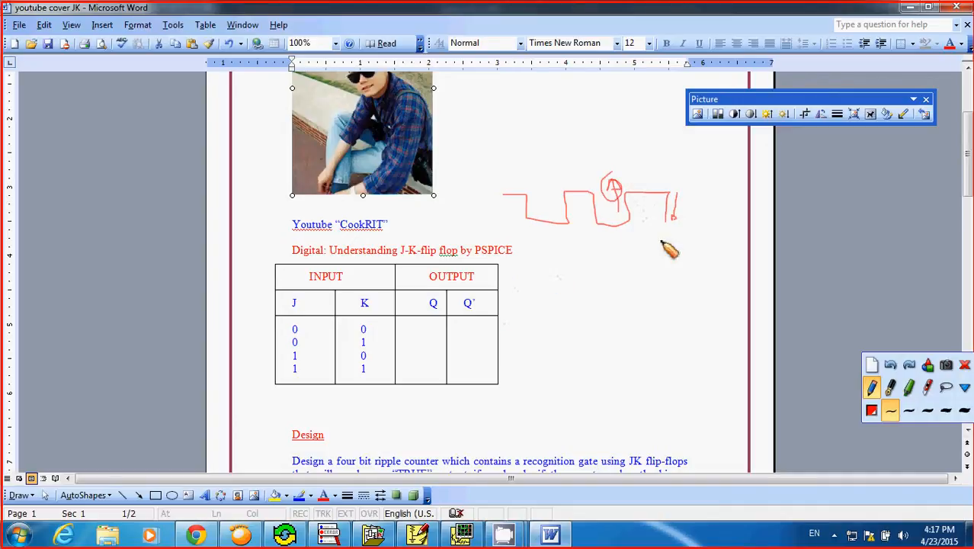
click(872, 364)
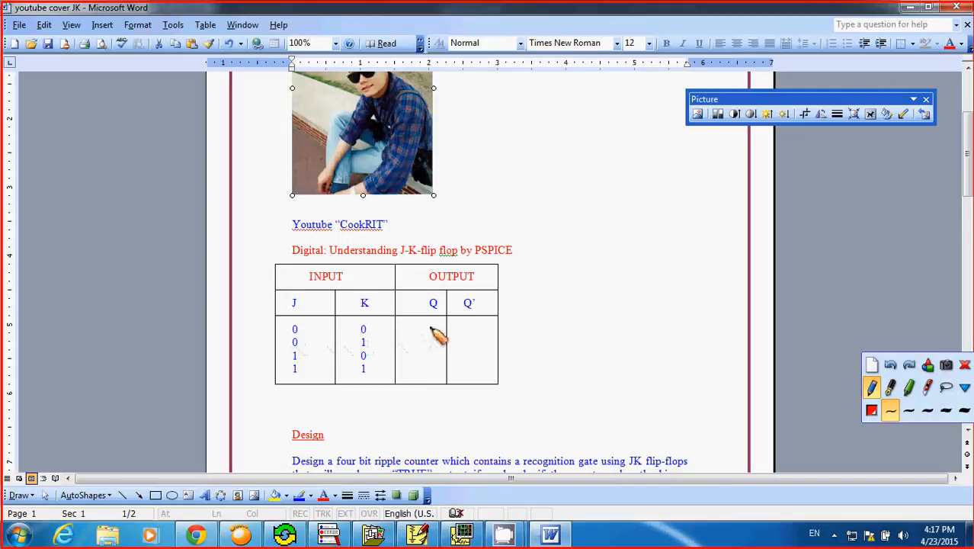
- Try handwriting Q in the first cell under output Q in red ink, clear it, and exit the pen tools
drag(429, 327, 435, 330)
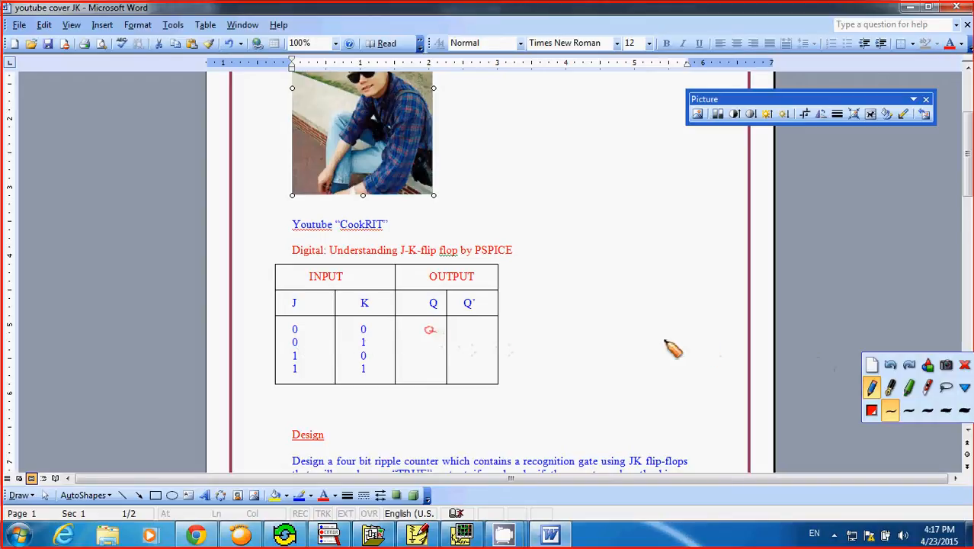
click(871, 365)
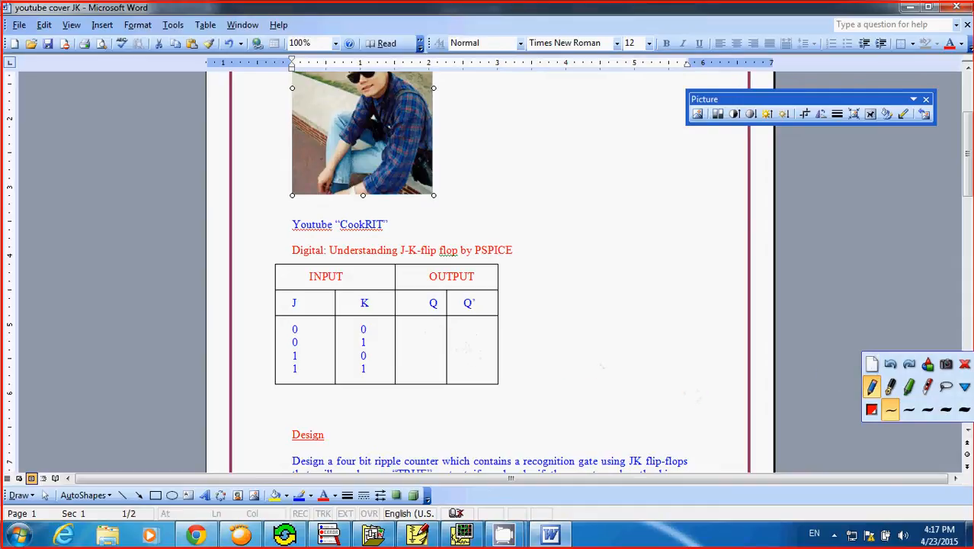
click(965, 364)
- Fill the table outputs for J K = 0 0 with Q and Q', labelled Latch, and for 0 1 with 0 and 1, labelled Reset
click(431, 321)
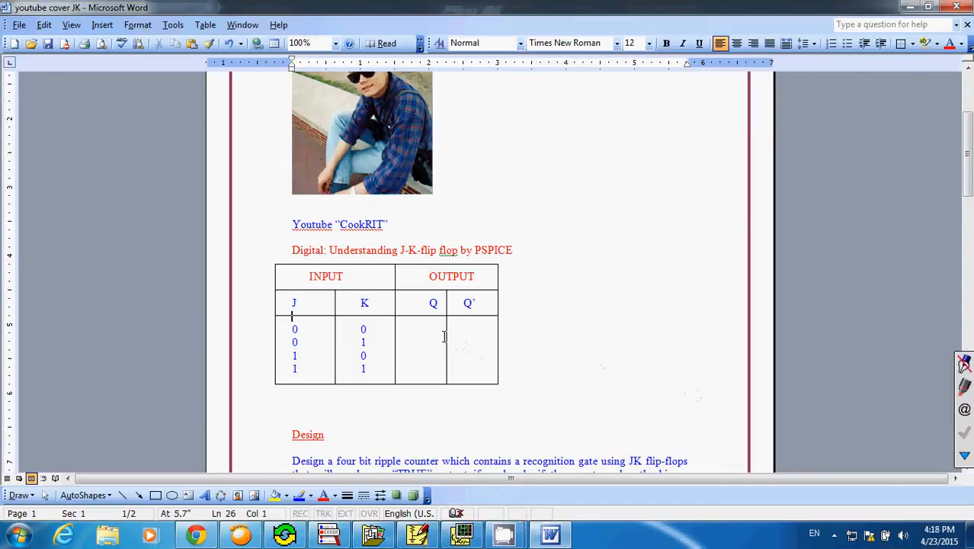
text(Q    Q'  )
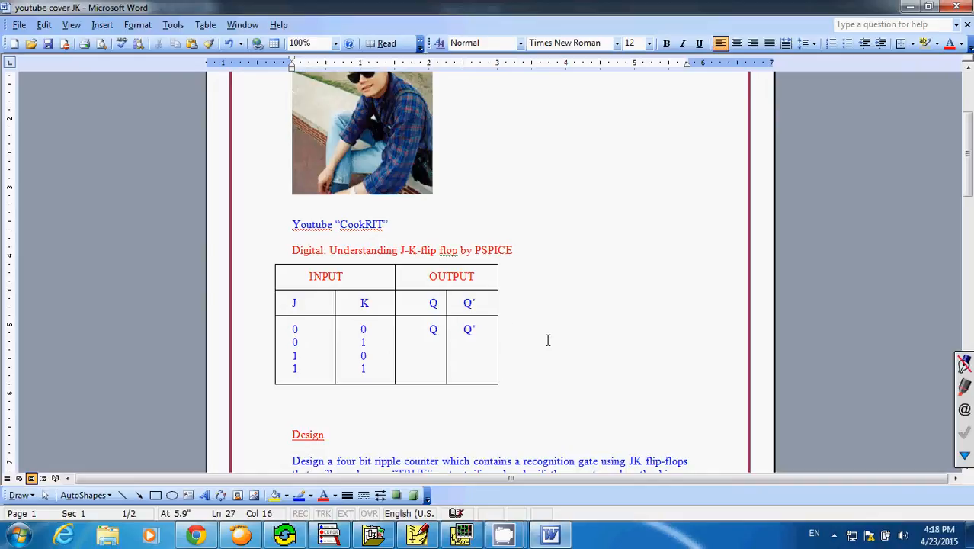
text(   Latch)
click(430, 342)
text(0     1)
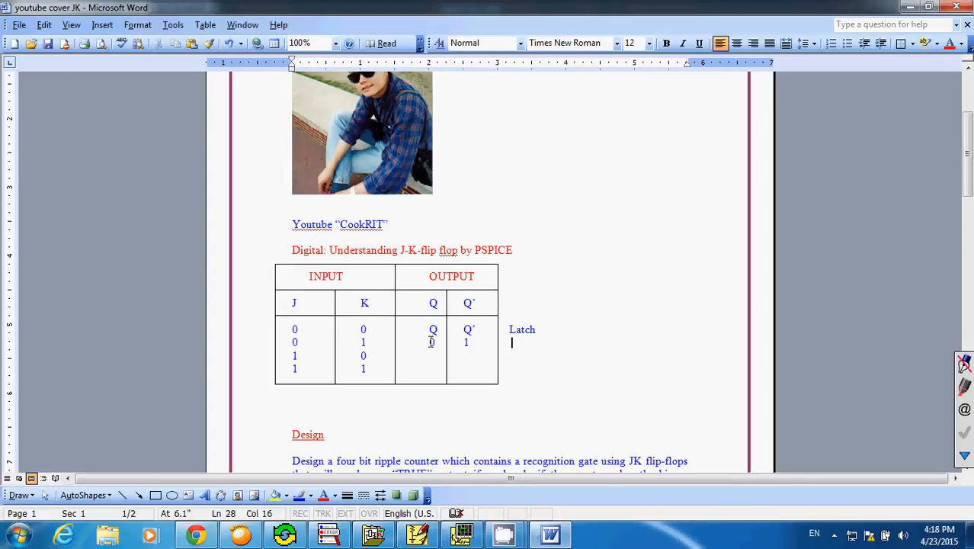
key(BackSpace)
text(Reset)
- Fill the table outputs for J K = 1 0 with 1 and 0, labelled Set, and for 1 1 with Q' and Q, labelled Toggle
click(409, 359)
text(1)
key(Tab)
text(0    Set)
click(404, 371)
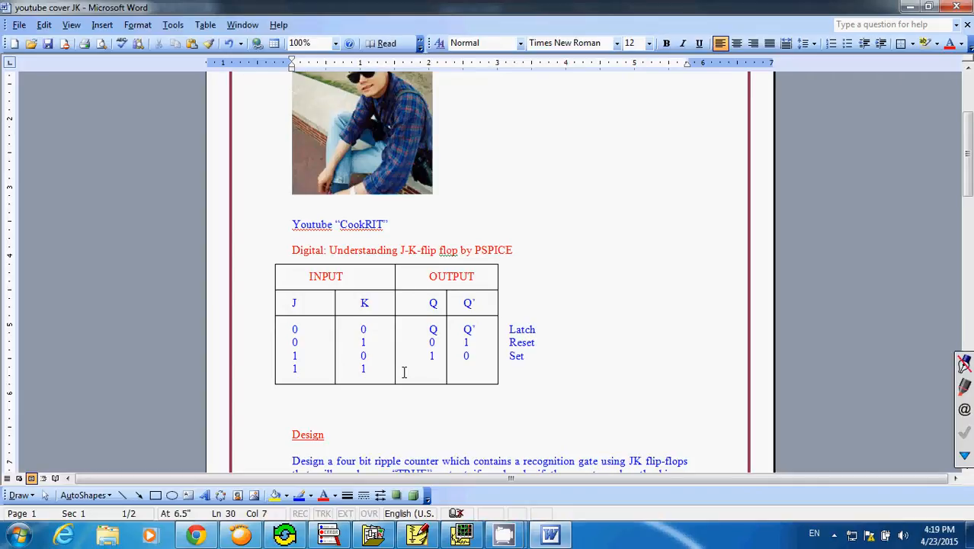
text(Q')
key(Tab)
text(Q)
text(')
text(   Q   Toggle)
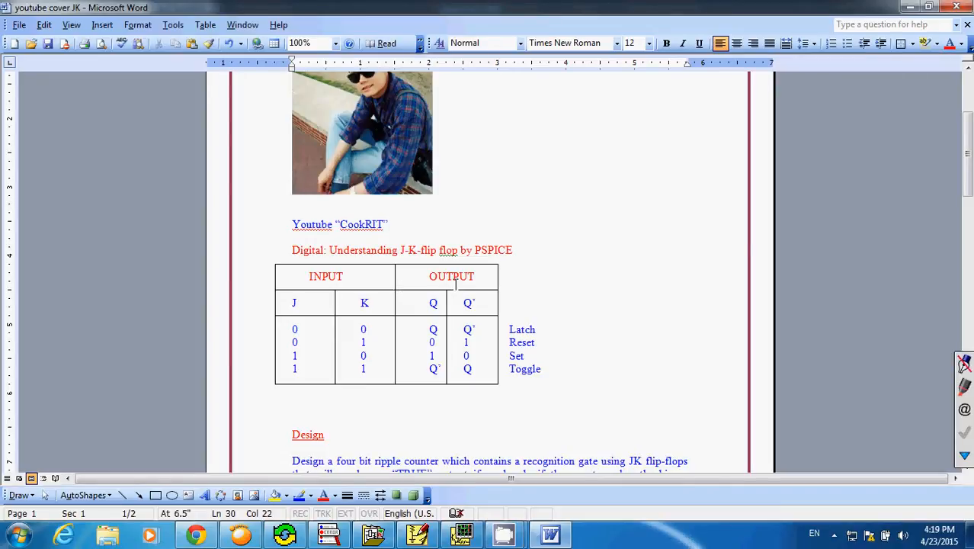
- Switch to PSpice Schematics and review the attributes of the CLR digital clock, including its on time, off time and start value
click(427, 537)
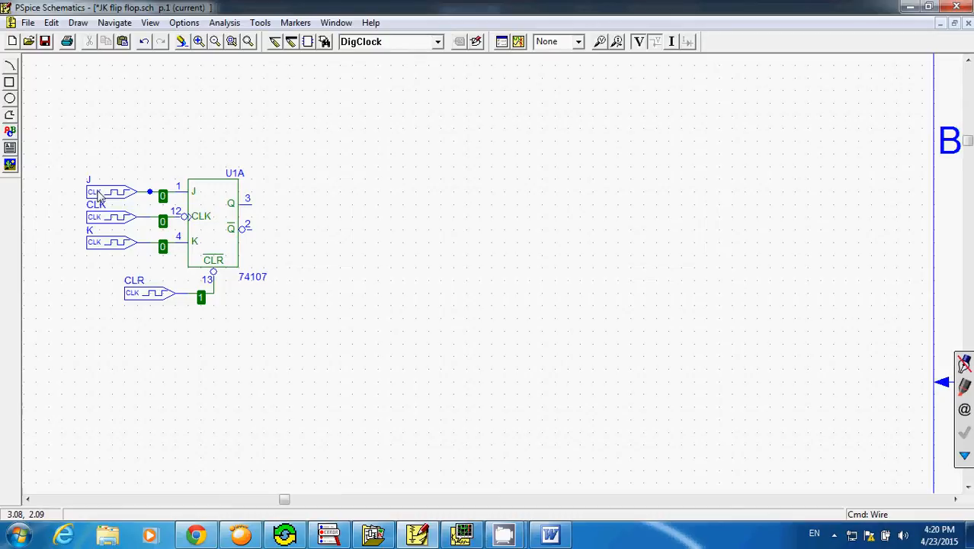
click(162, 298)
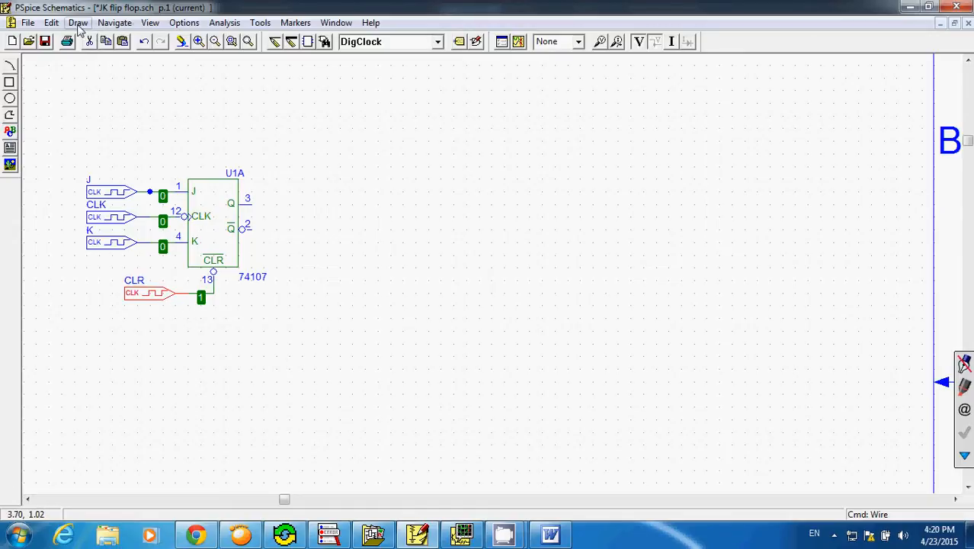
click(51, 22)
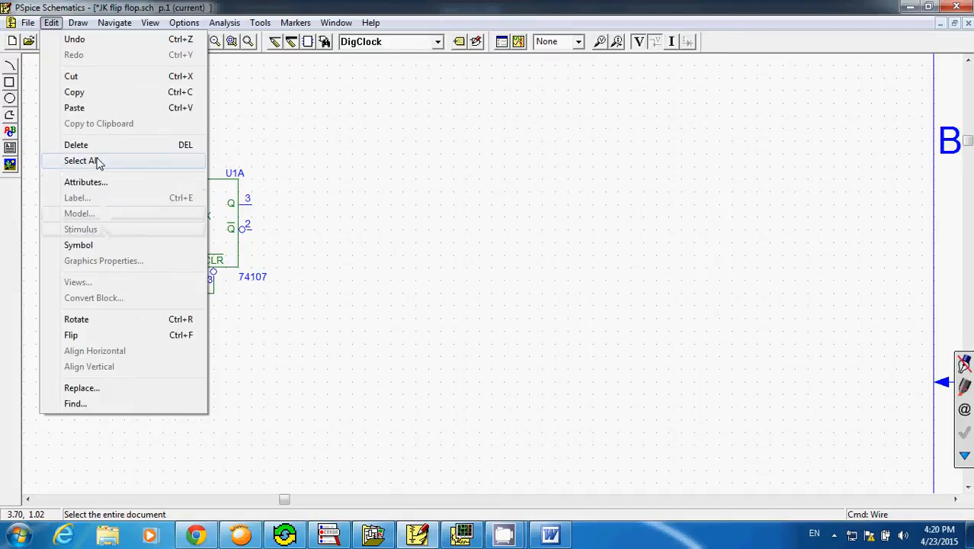
click(324, 143)
click(163, 291)
click(51, 23)
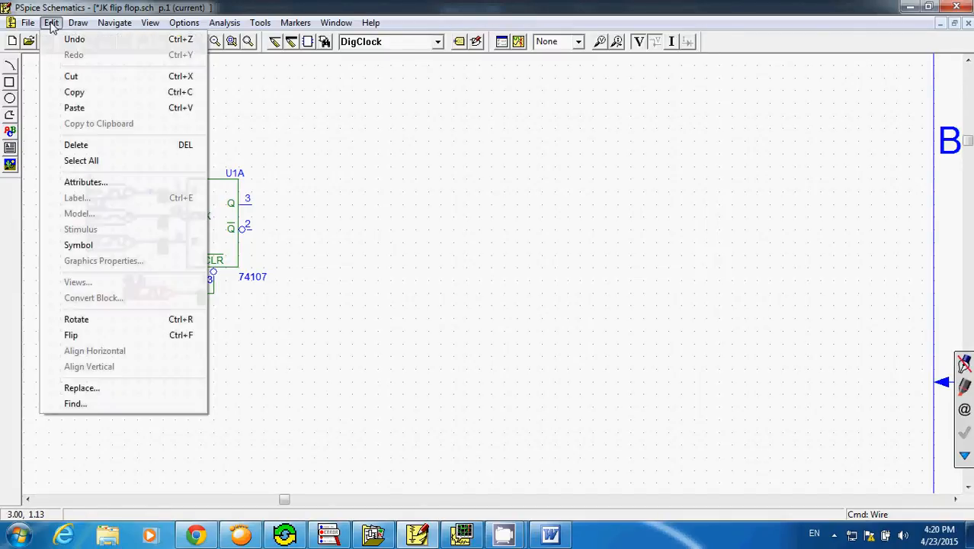
click(73, 180)
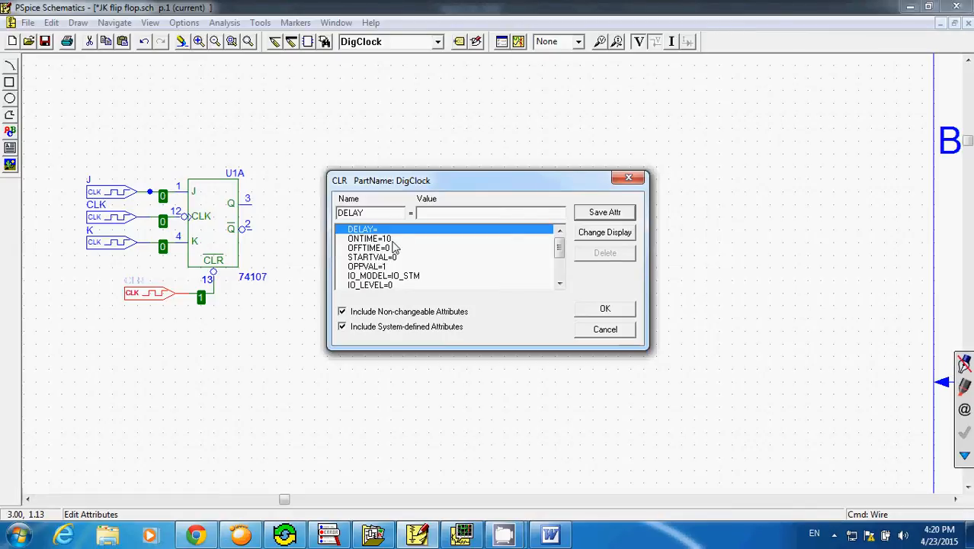
click(623, 315)
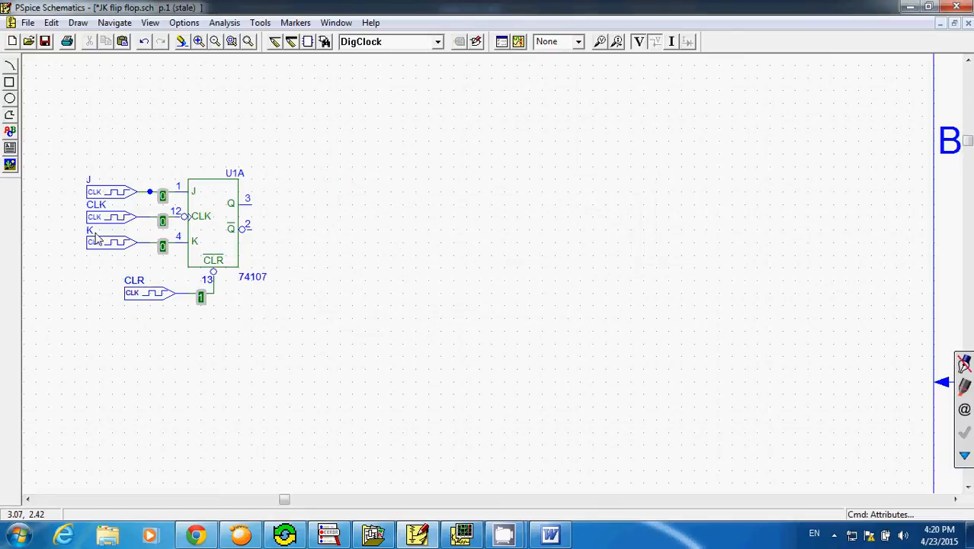
- Switch to PSpice A/D and examine the J, K and CLK traces, placing the probe cursor at about 1.05 µs and about 0.62 µs
click(462, 537)
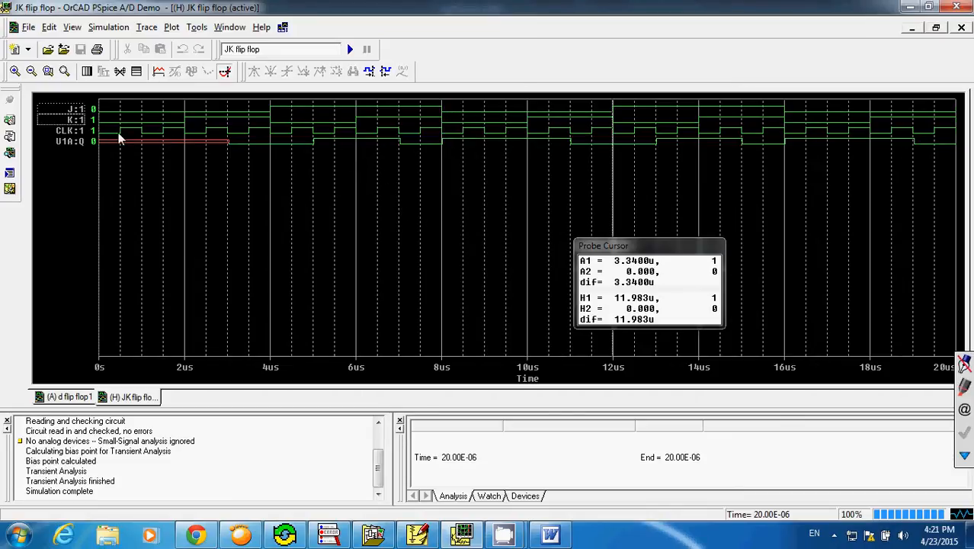
click(73, 111)
click(74, 122)
click(77, 131)
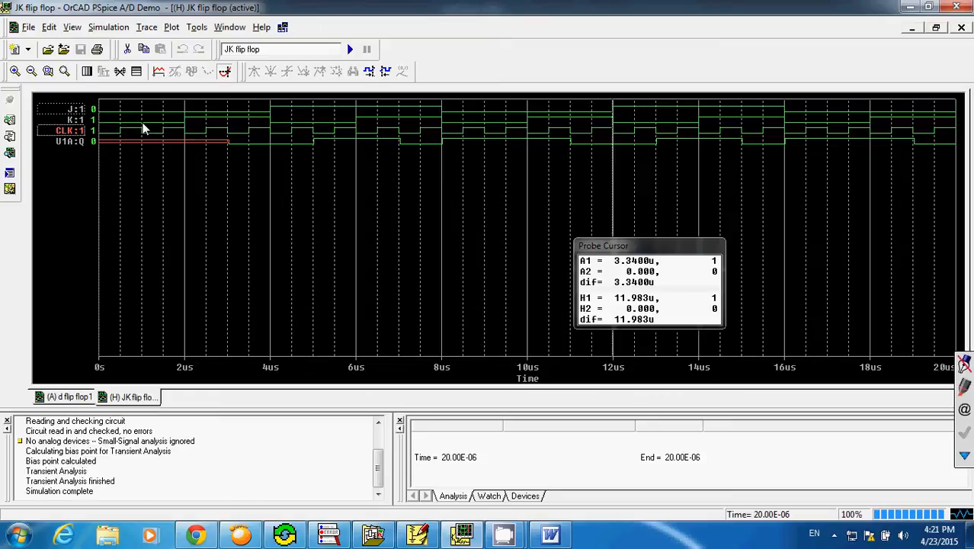
right_click(144, 125)
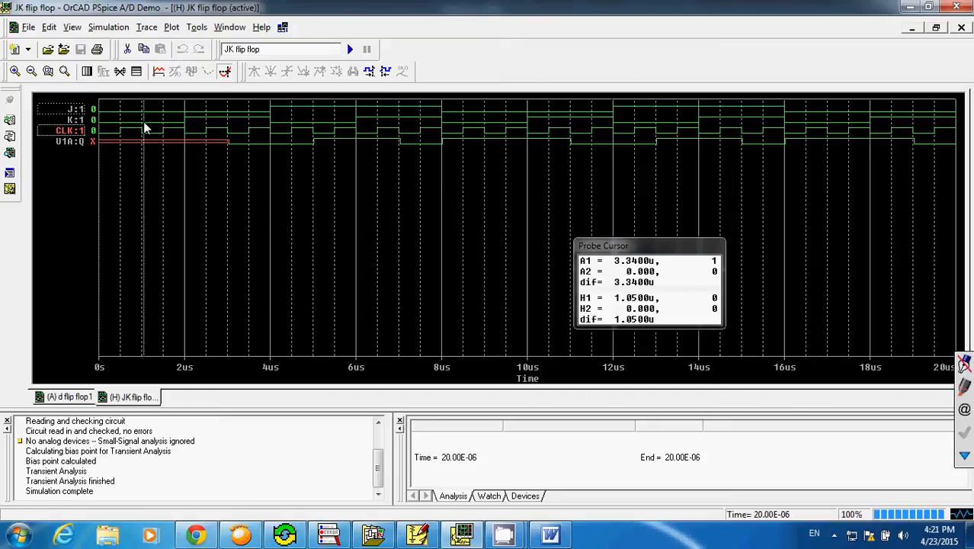
click(78, 121)
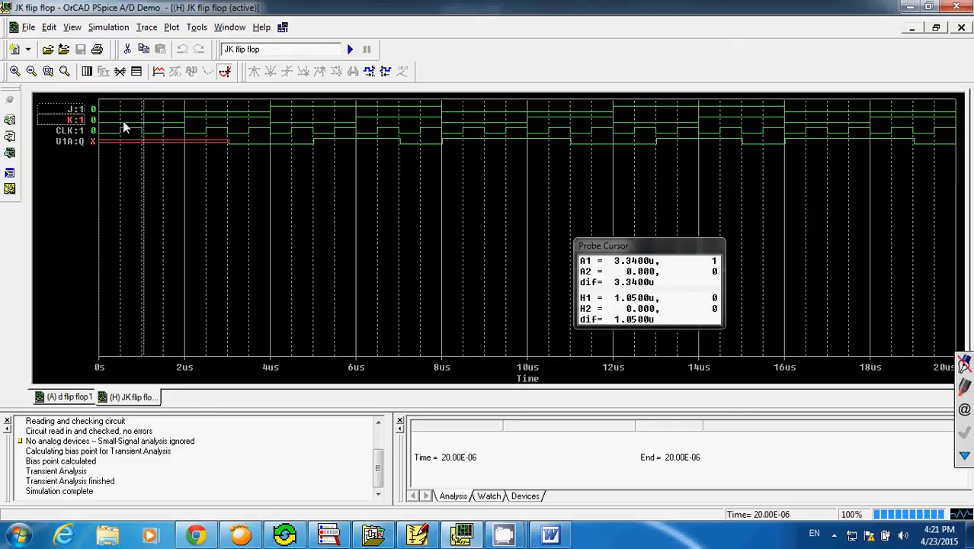
click(77, 110)
right_click(125, 115)
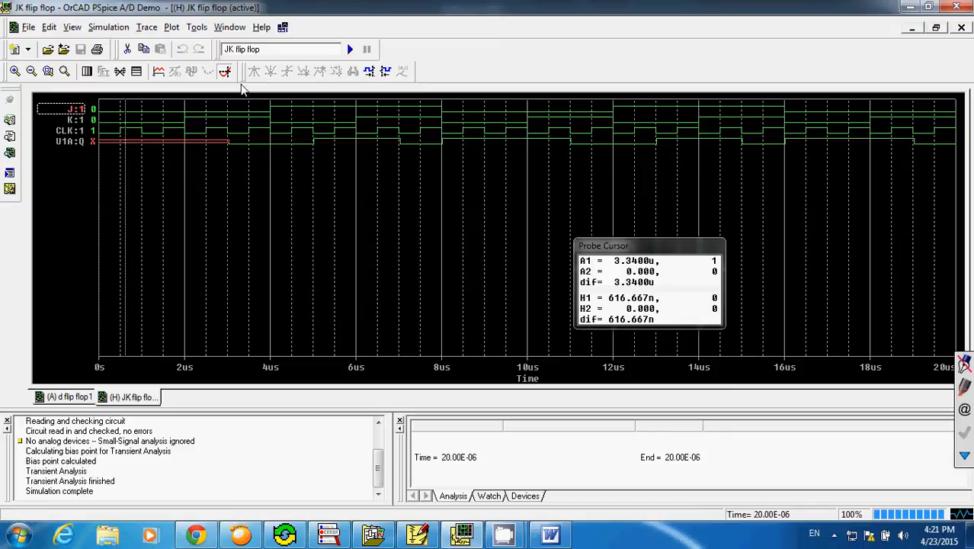
- Return to PSpice Schematics and review the CLK source's on time and off time attributes without changing them
click(501, 536)
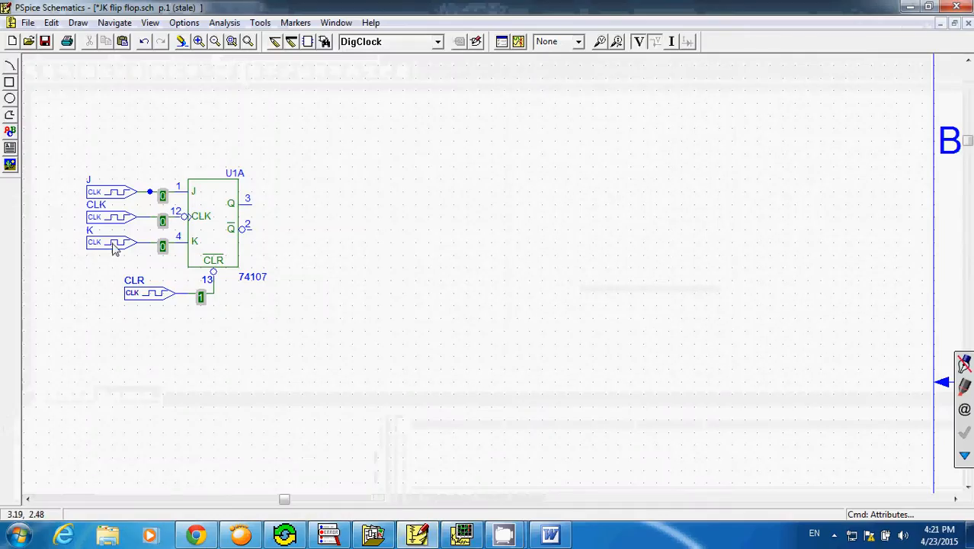
click(112, 220)
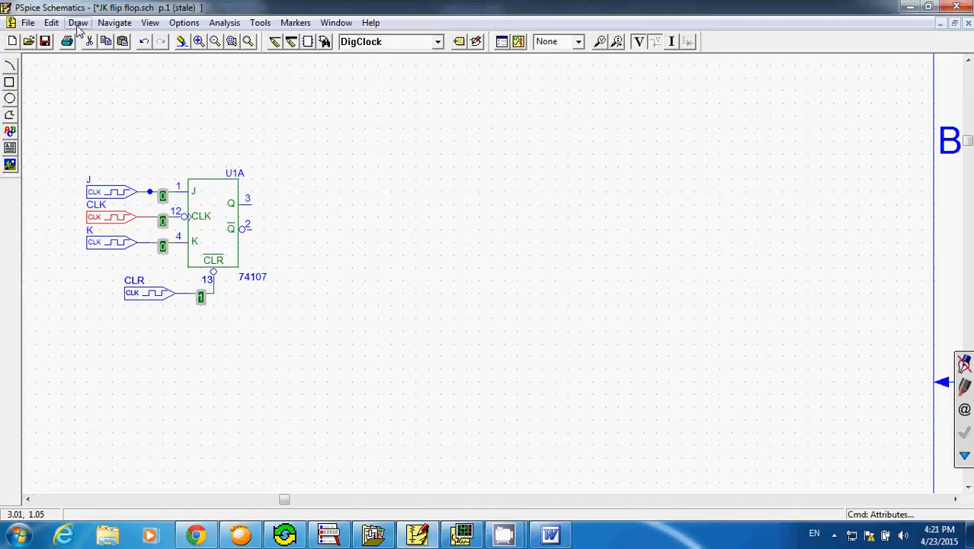
click(51, 22)
click(86, 182)
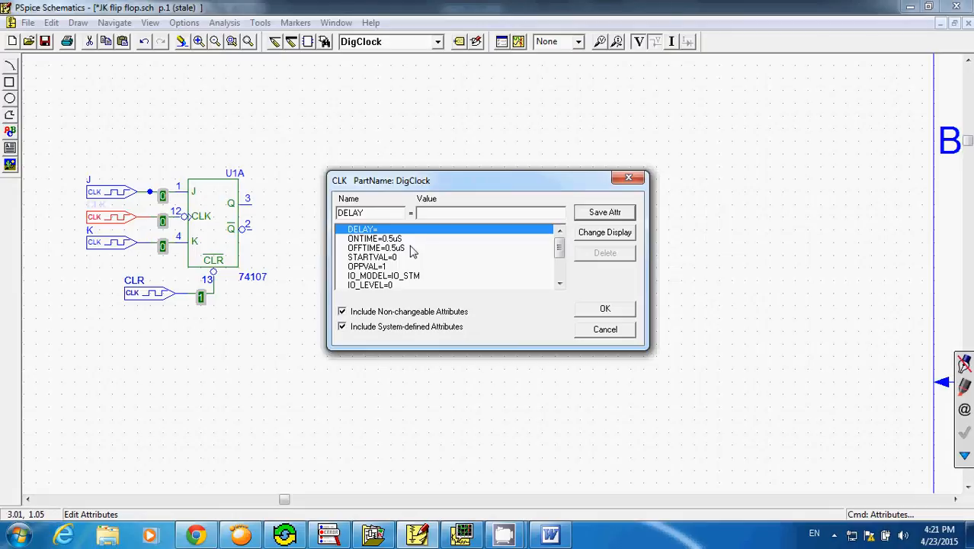
click(606, 331)
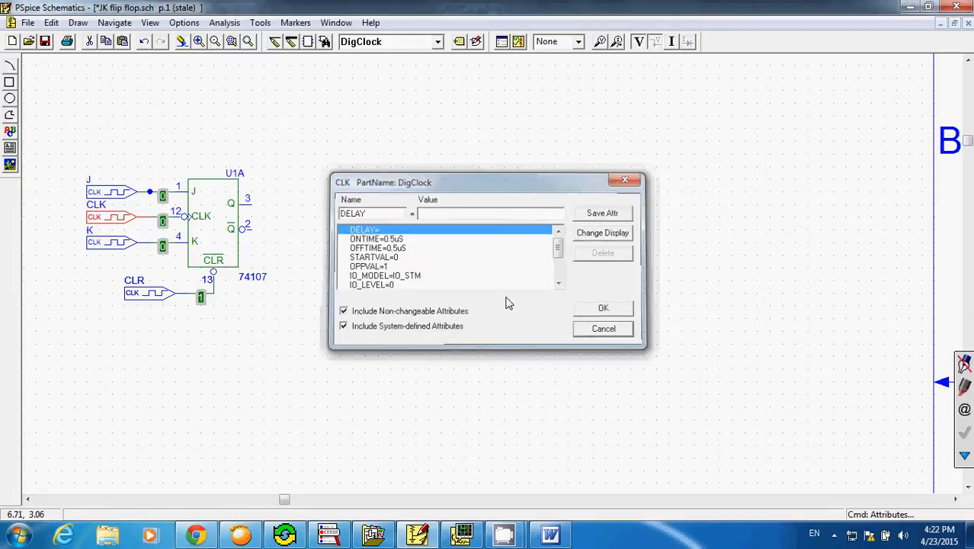
- Set the K digital clock's on time and off time to 1uS each
click(106, 245)
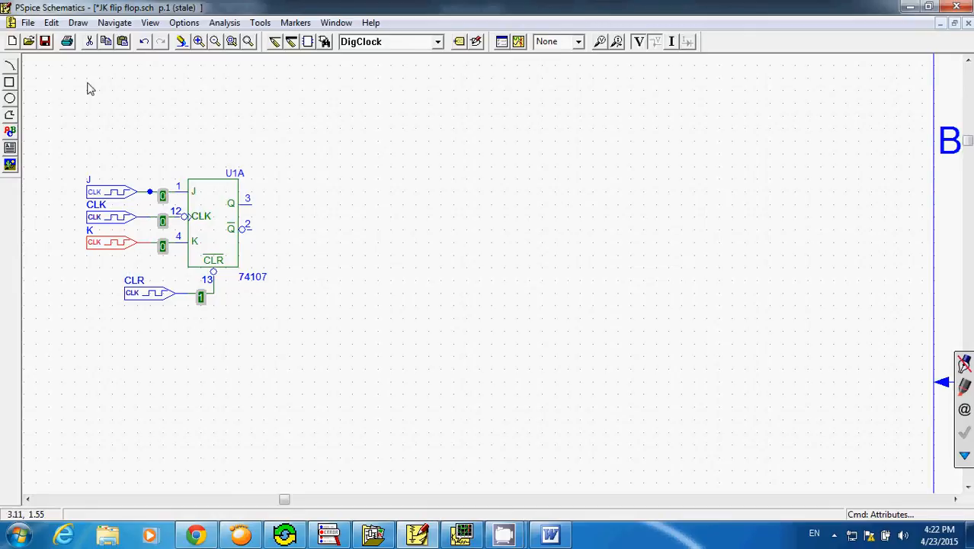
click(51, 22)
click(68, 185)
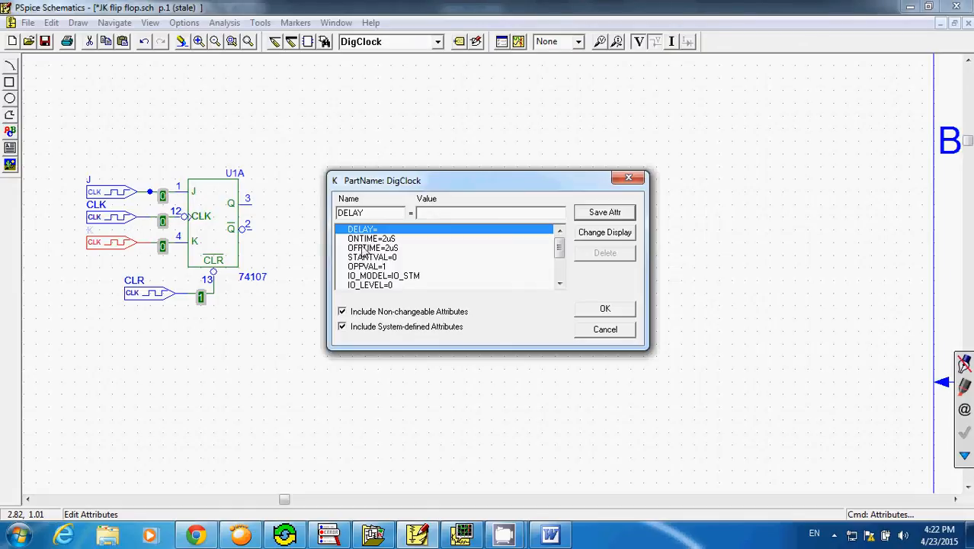
click(384, 240)
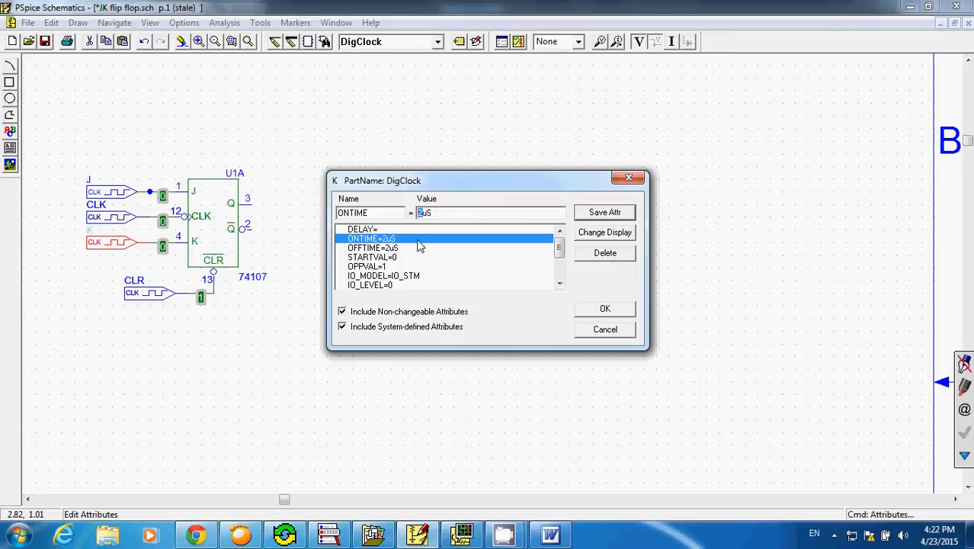
text(1)
click(590, 218)
click(375, 254)
text(1)
click(606, 217)
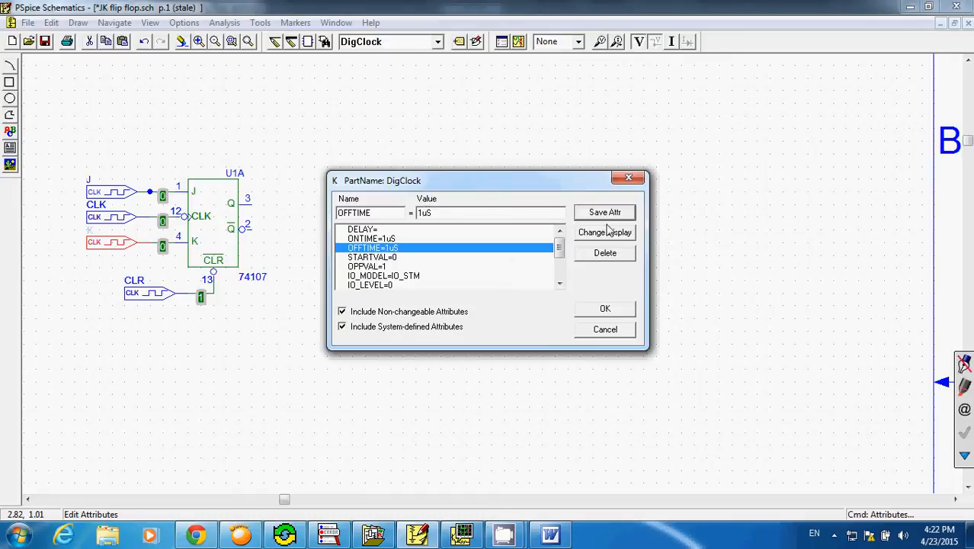
click(598, 311)
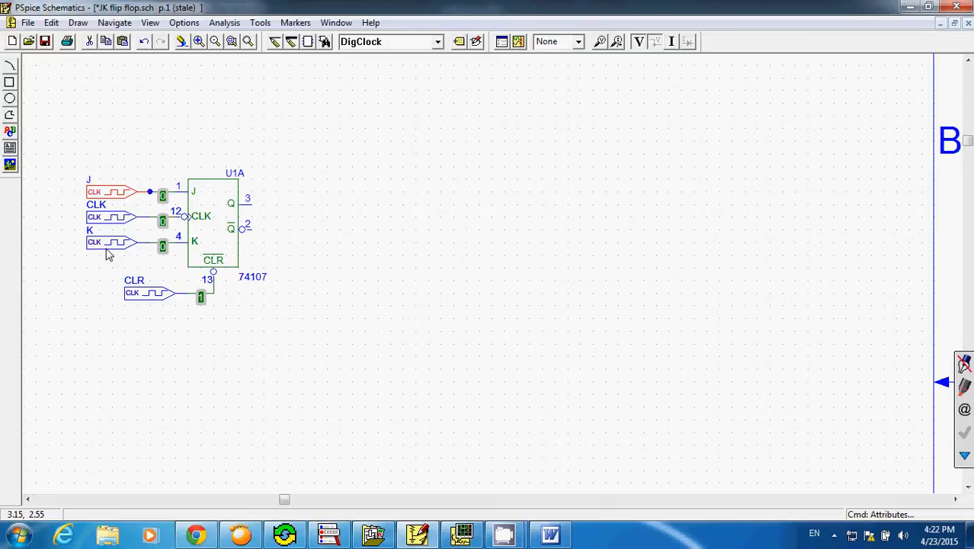
- Set the J digital clock's on time and off time to 2uS each
click(51, 22)
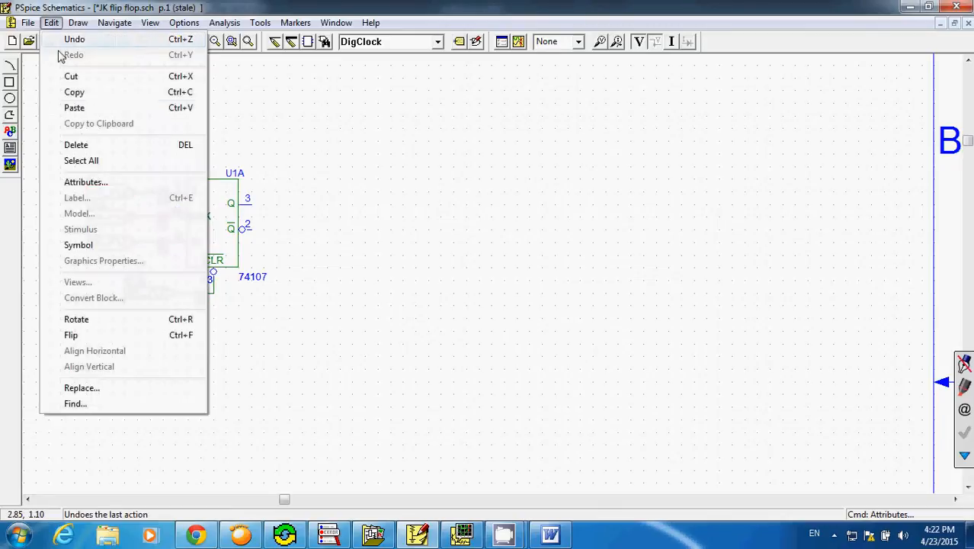
click(85, 182)
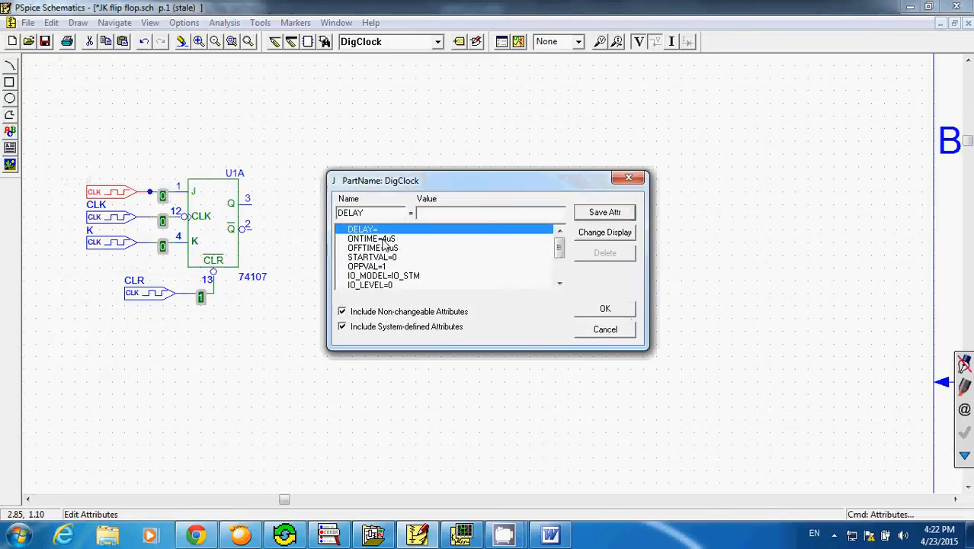
click(402, 239)
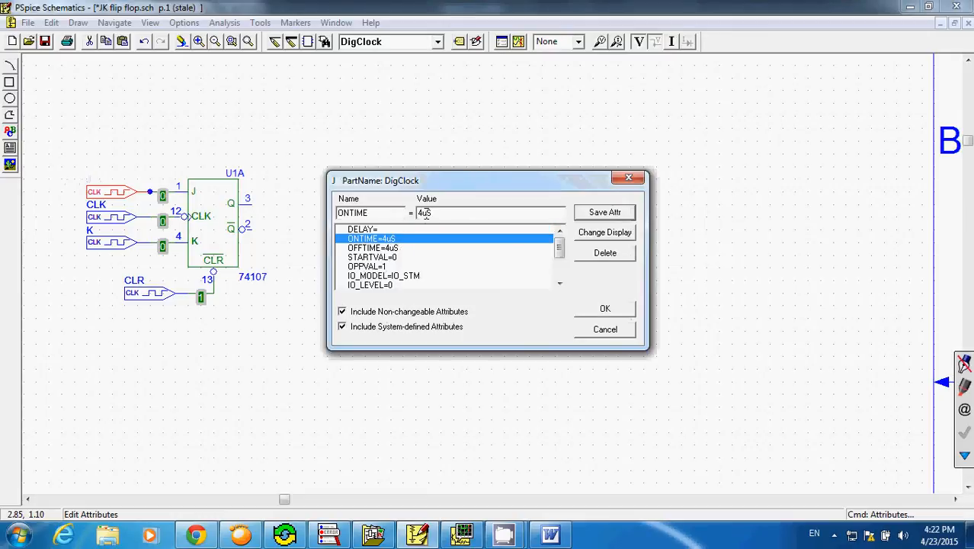
text(2)
click(603, 213)
click(371, 248)
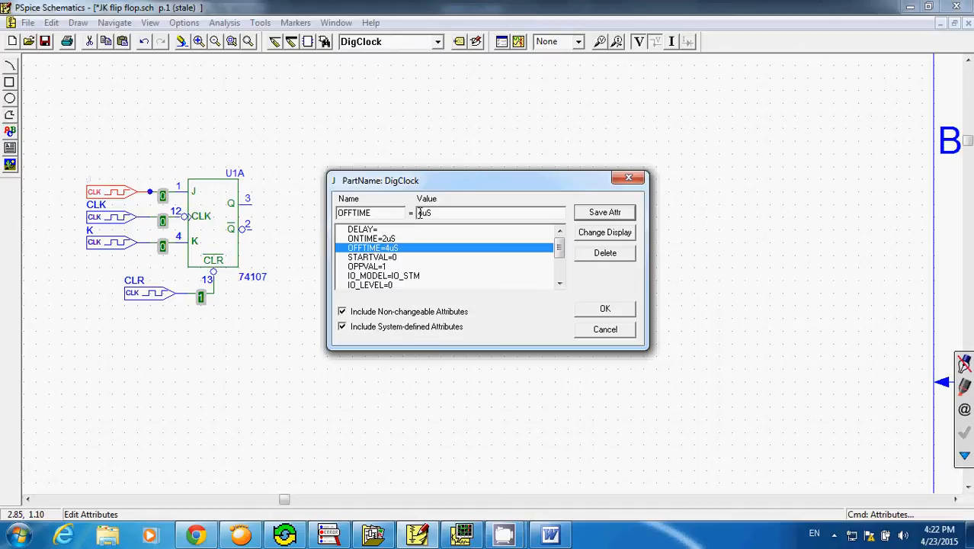
text(2)
click(615, 218)
click(604, 308)
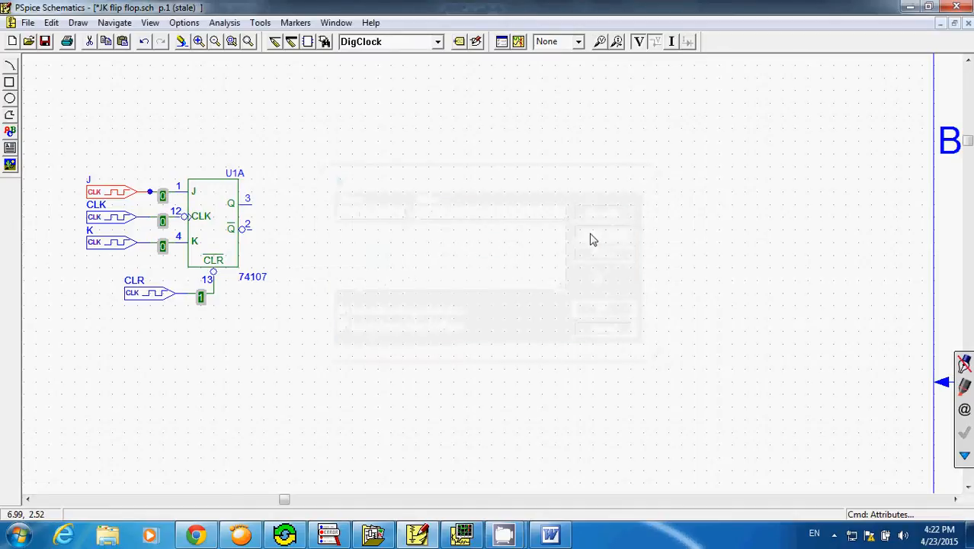
- Check the final time in the transient analysis setup and simulate the JK flip-flop schematic
click(224, 22)
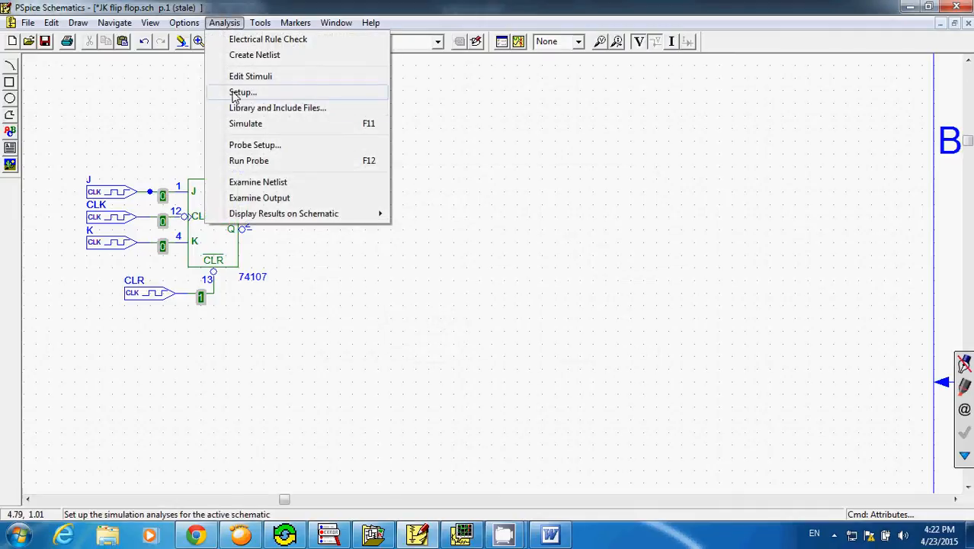
click(237, 92)
click(530, 303)
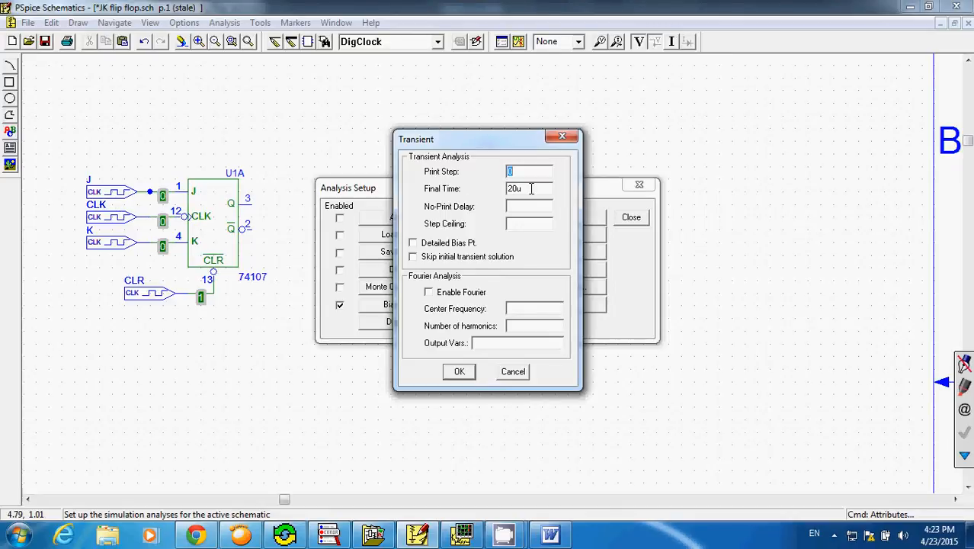
click(460, 371)
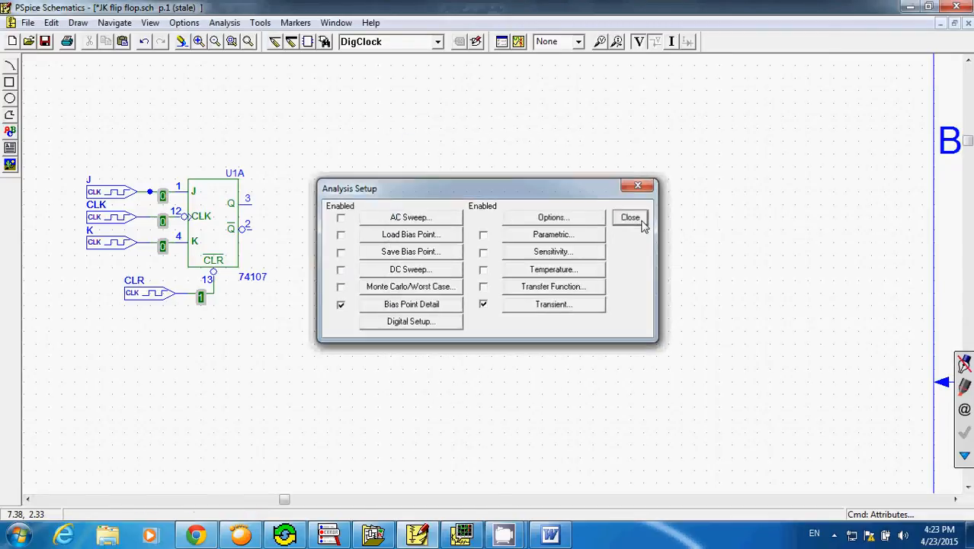
click(641, 223)
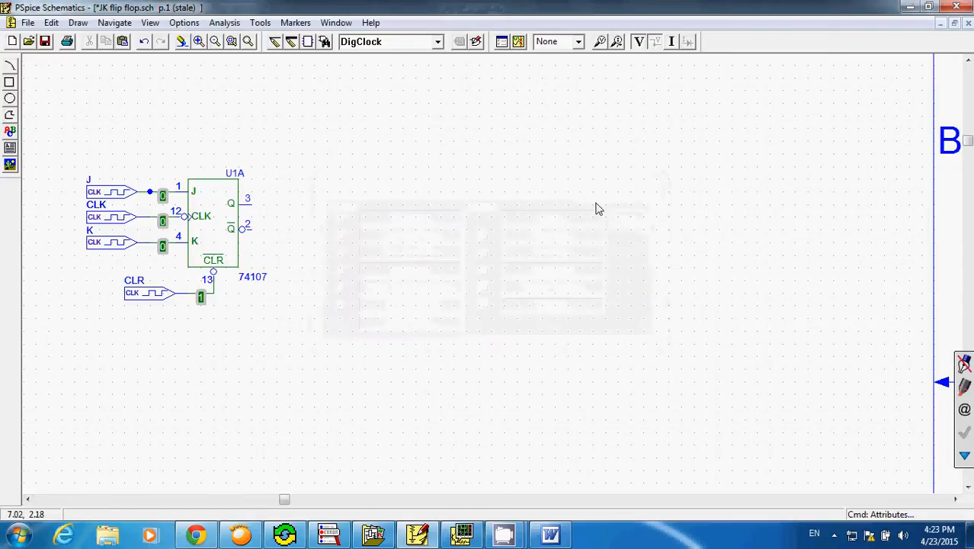
click(225, 23)
click(253, 130)
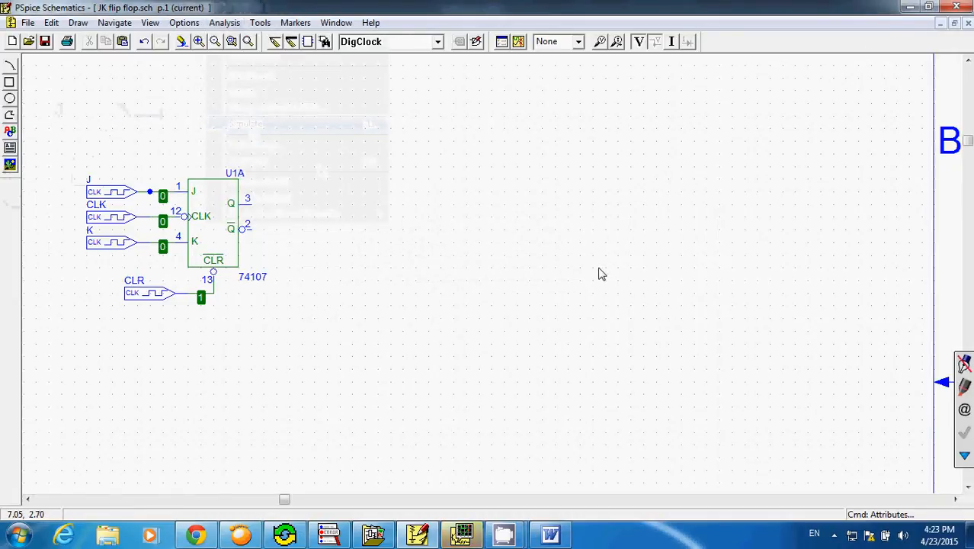
- Switch to PSpice A/D and add the J:1, K:1 and CLK:1 traces to the empty plot, in that order
click(461, 536)
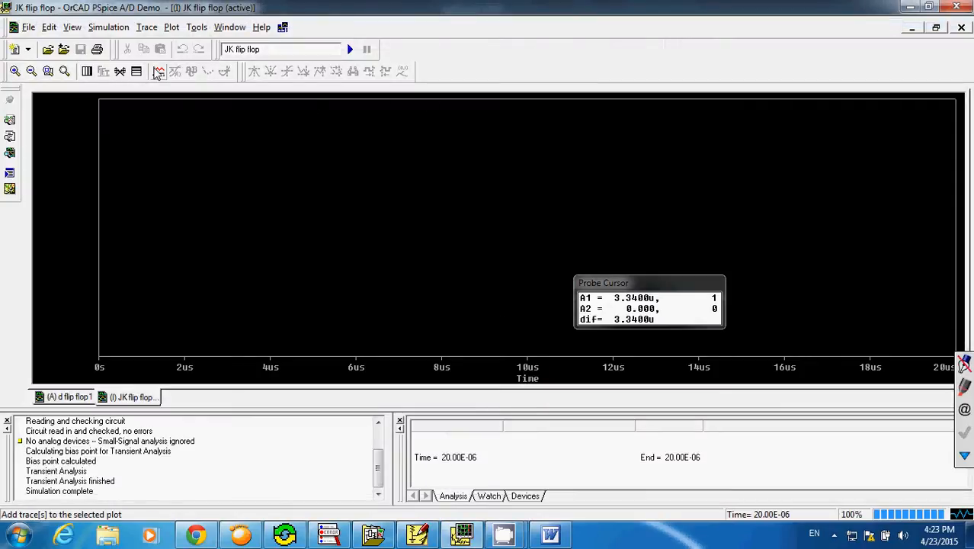
click(158, 72)
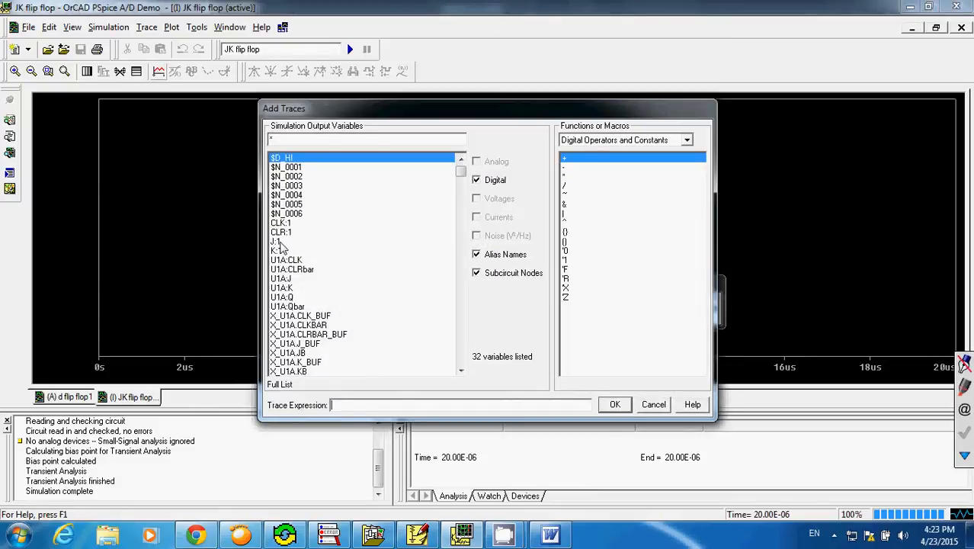
click(277, 242)
click(614, 404)
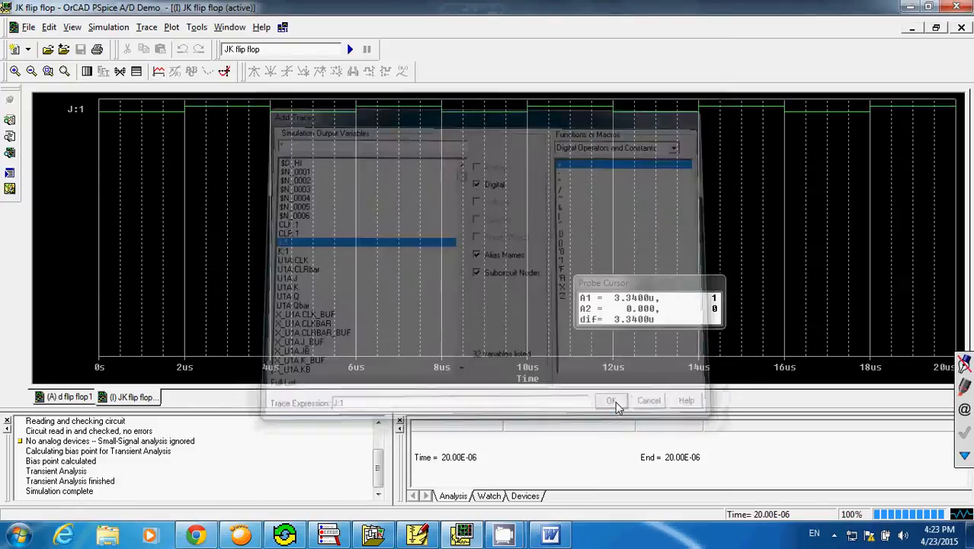
click(158, 72)
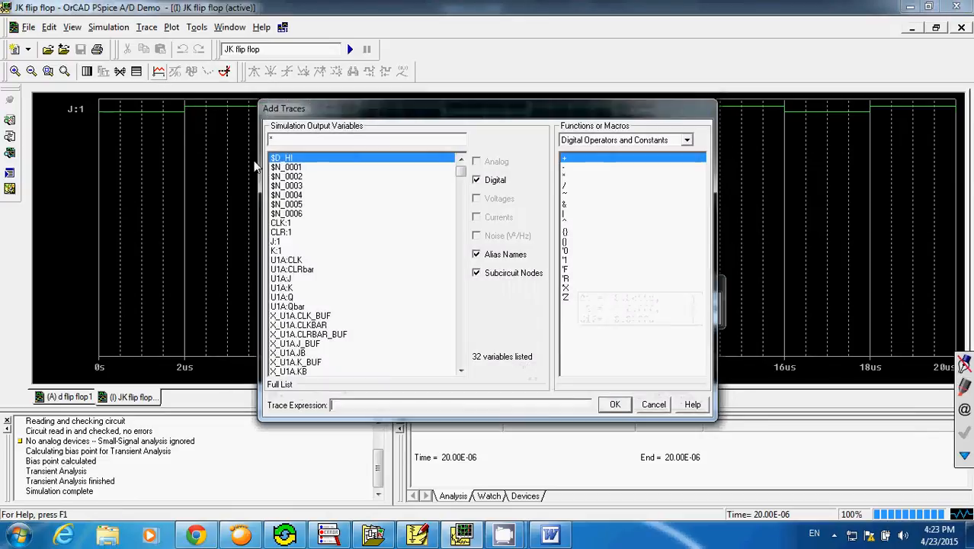
click(276, 251)
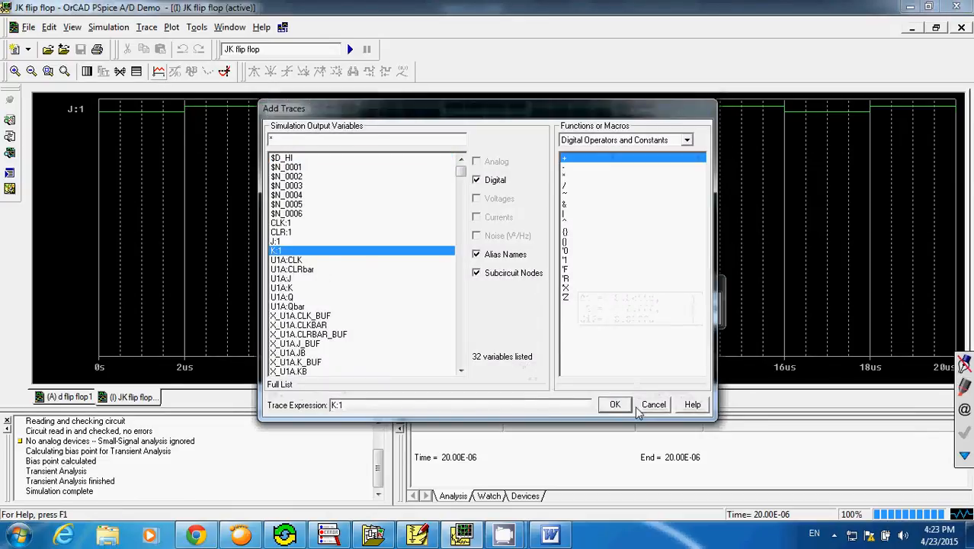
click(614, 404)
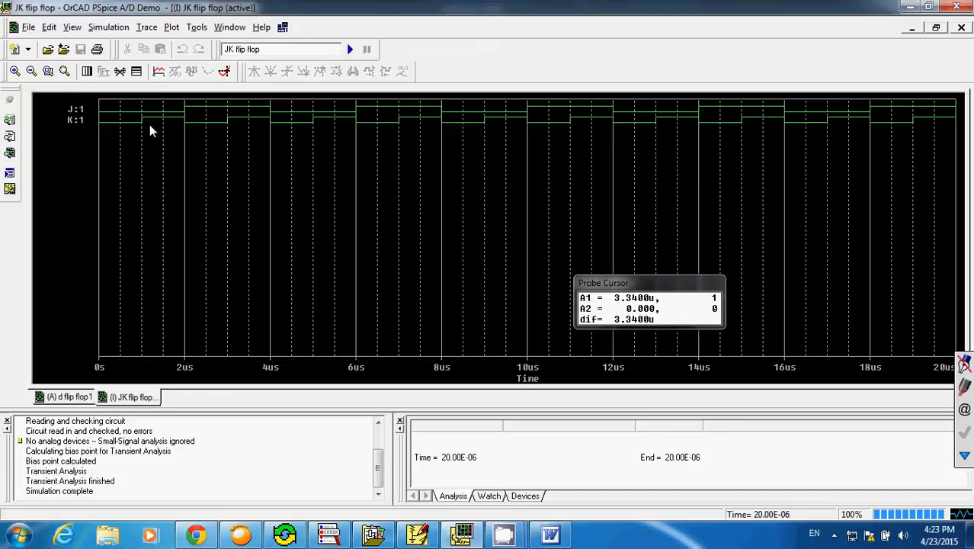
click(158, 71)
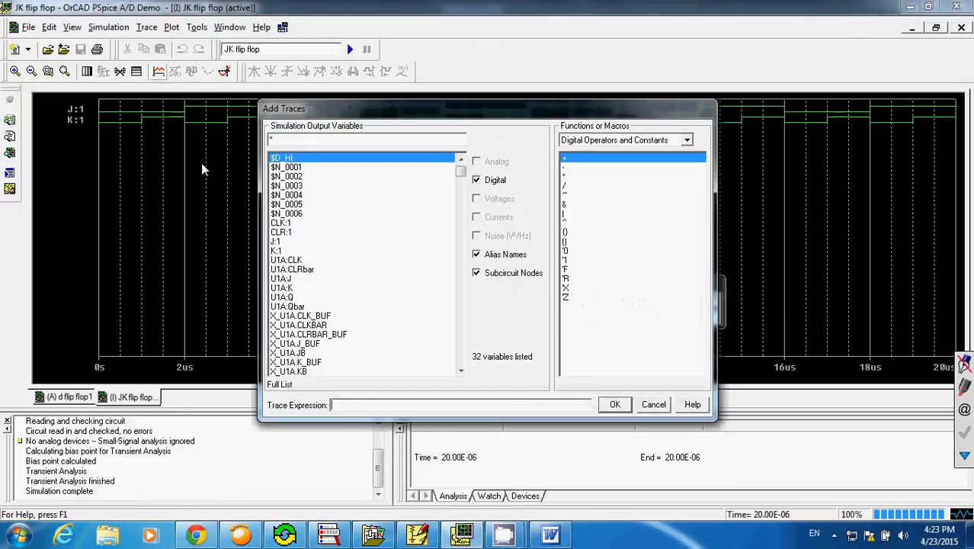
click(279, 223)
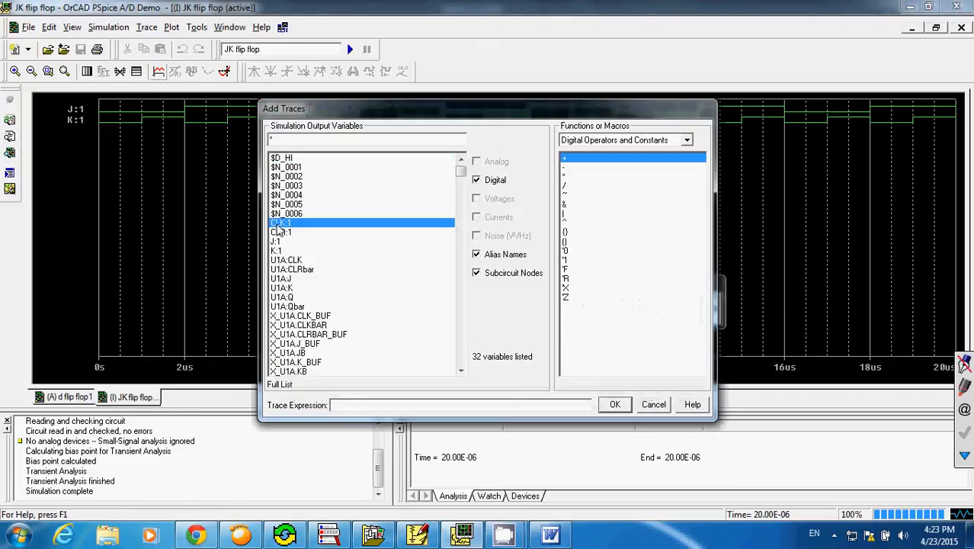
click(614, 403)
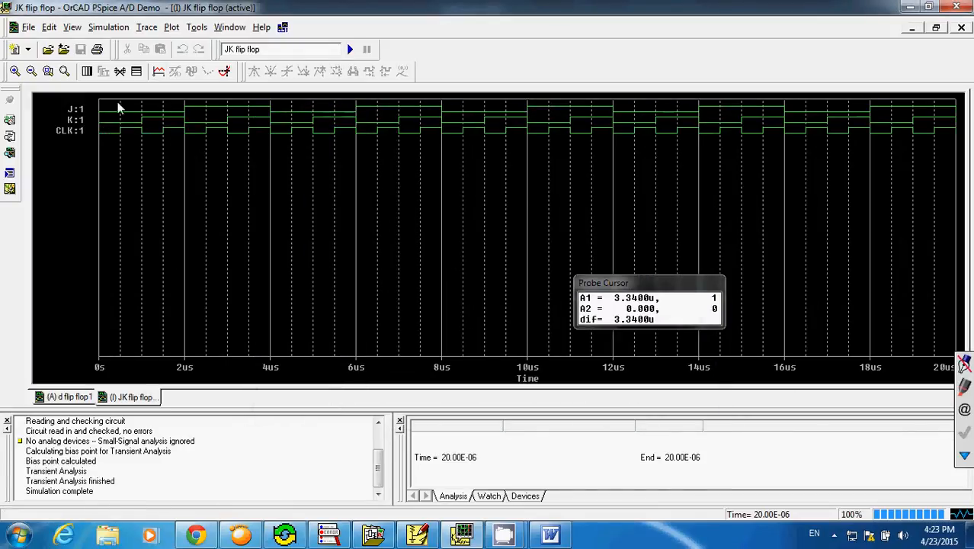
- Add the flip-flop output trace U1A:Q below the clock trace and turn on the probe cursor
click(158, 71)
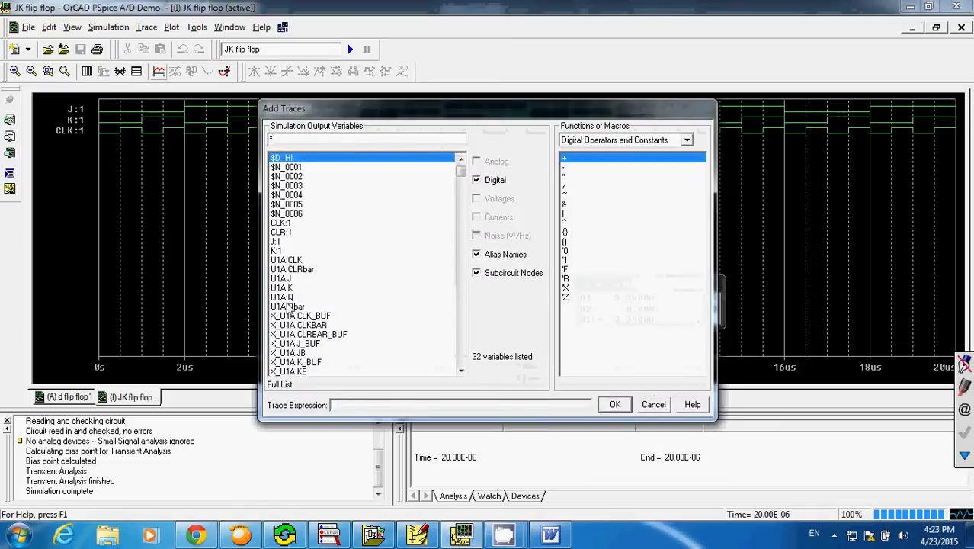
click(287, 297)
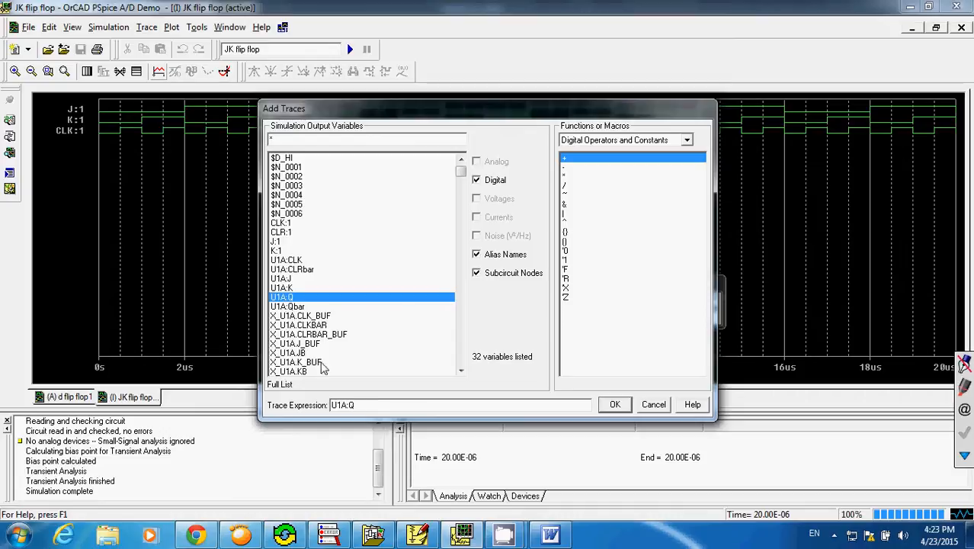
click(417, 535)
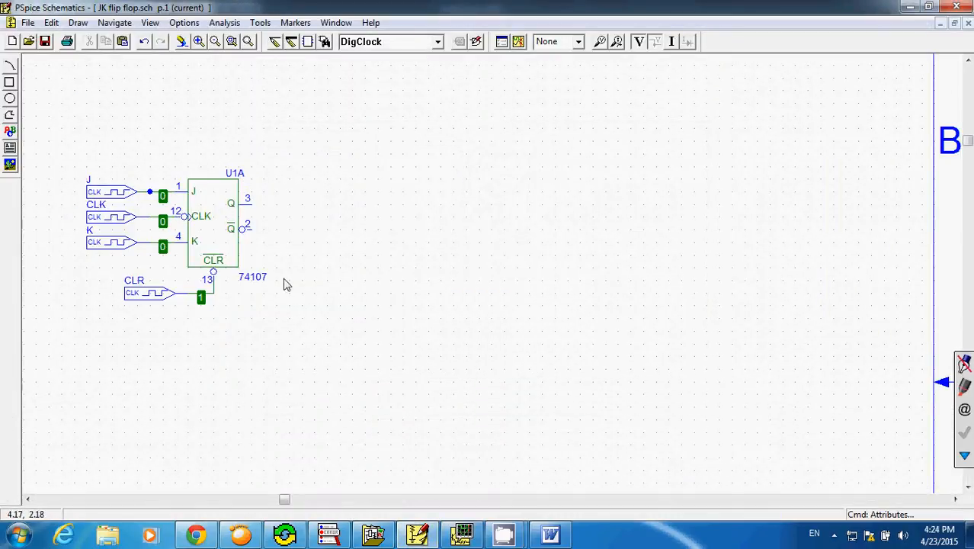
click(503, 535)
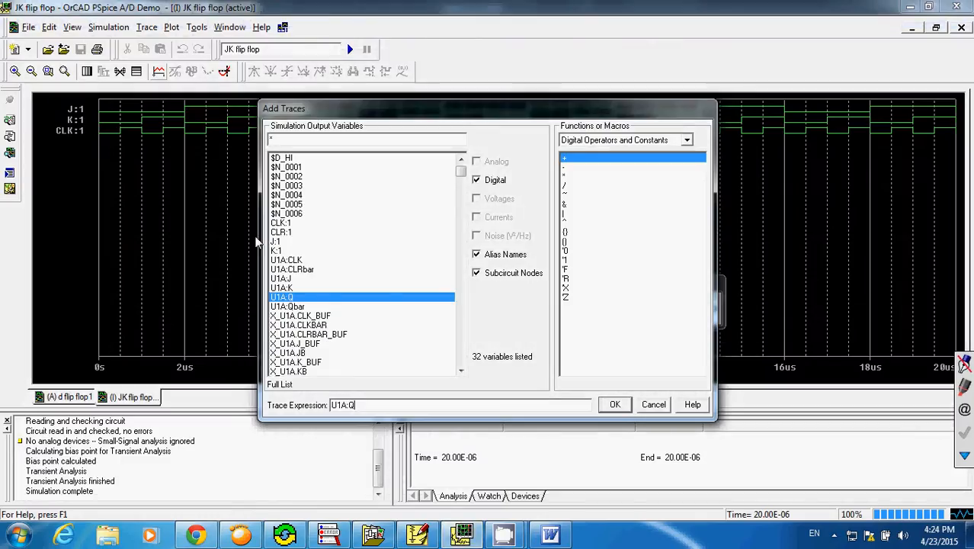
click(614, 405)
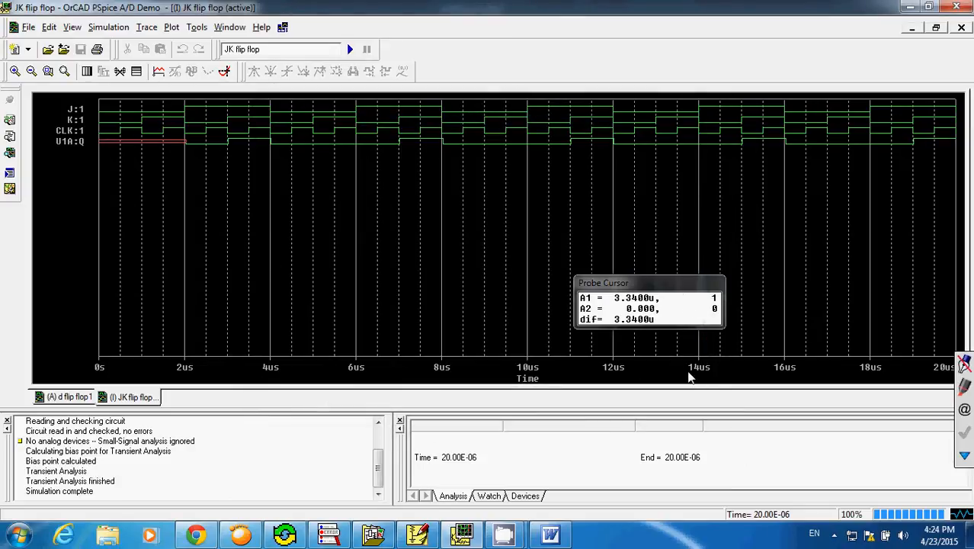
click(224, 74)
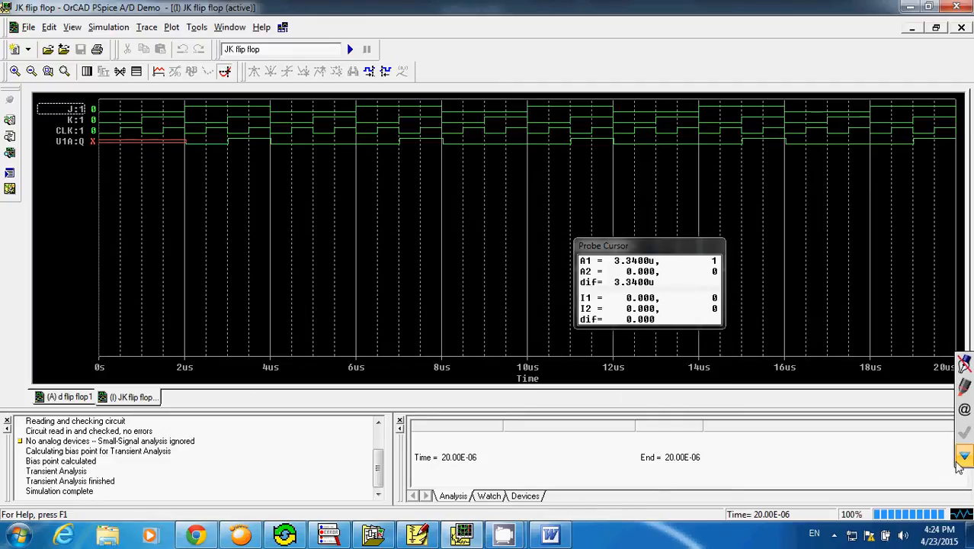
- Review the J-K truth table in Word and the circuit in PSpice Schematics, and return to the PSpice A/D waveforms
mouse_move(503, 526)
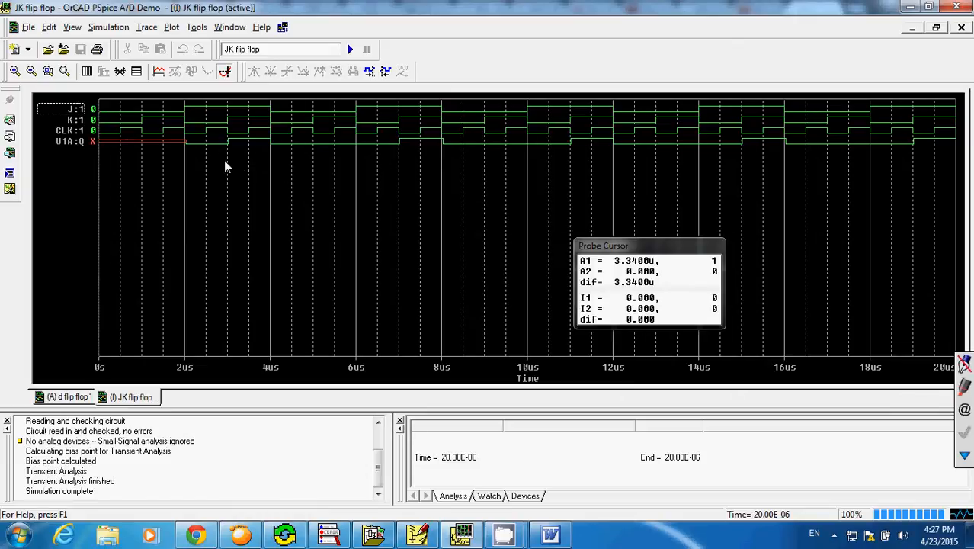
click(550, 534)
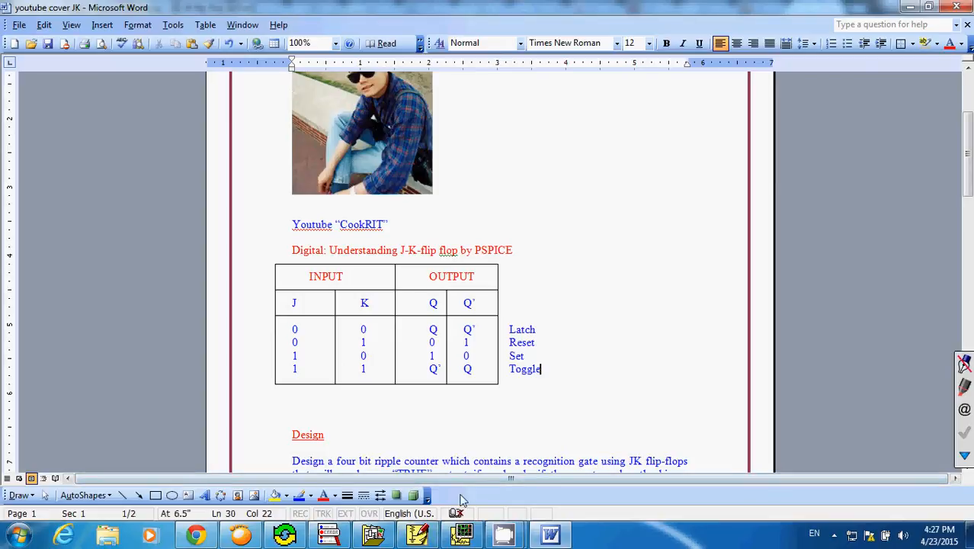
click(416, 534)
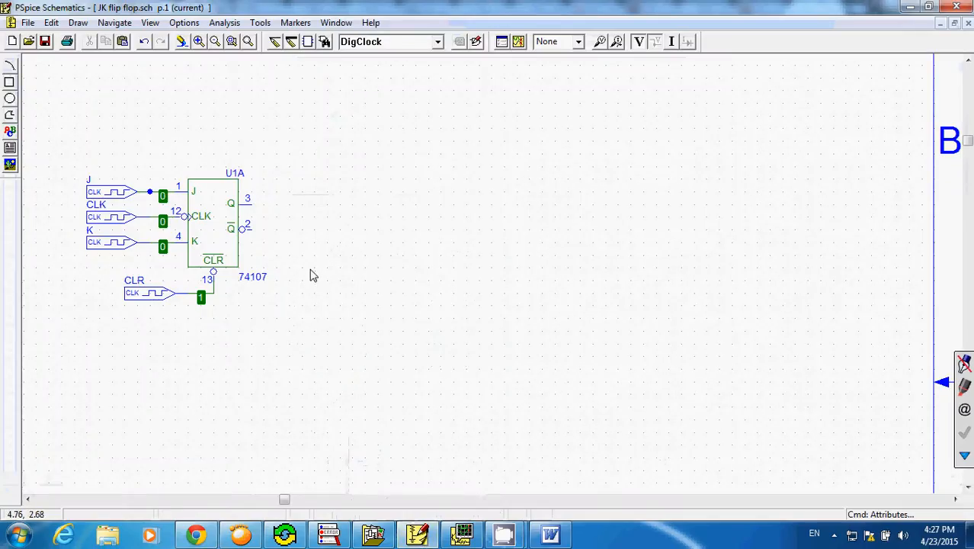
click(461, 533)
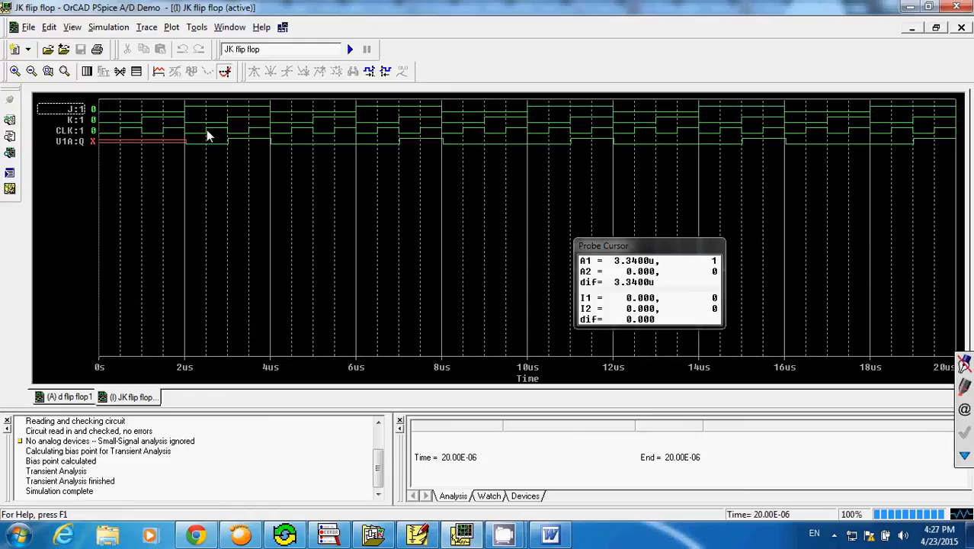
- Turn on screen markup and handwrite the truth table headings J, K, Q, Q' with the row 0, 0, Q, Q' below the waveforms
click(964, 455)
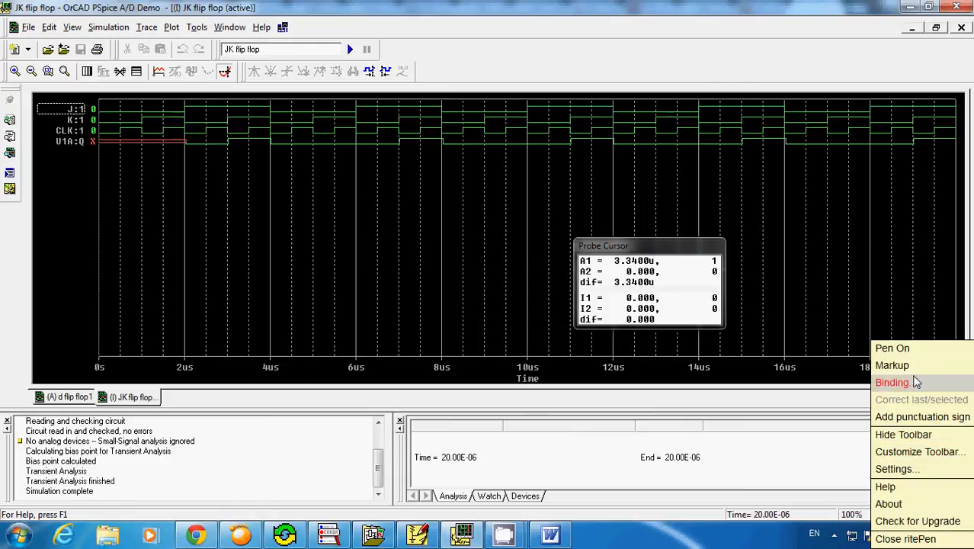
click(893, 366)
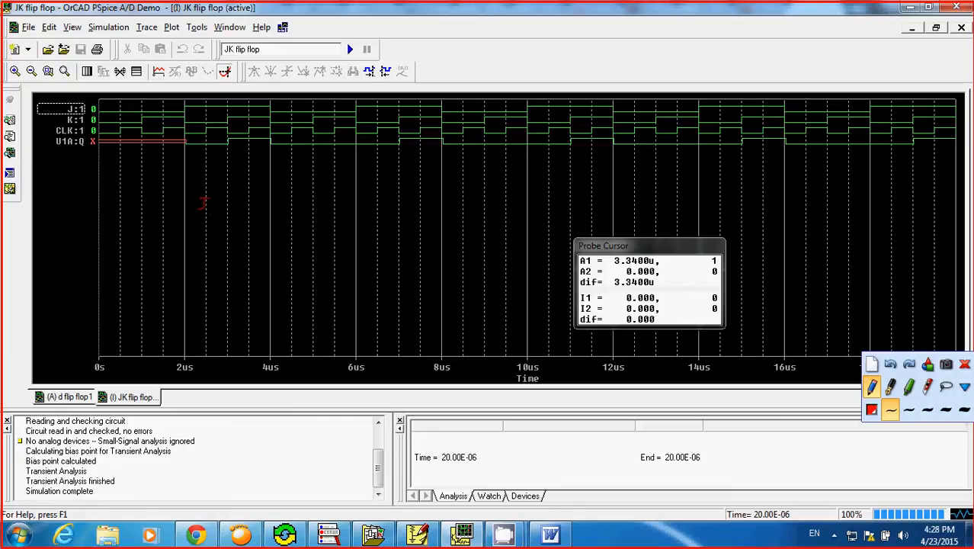
drag(227, 201, 234, 211)
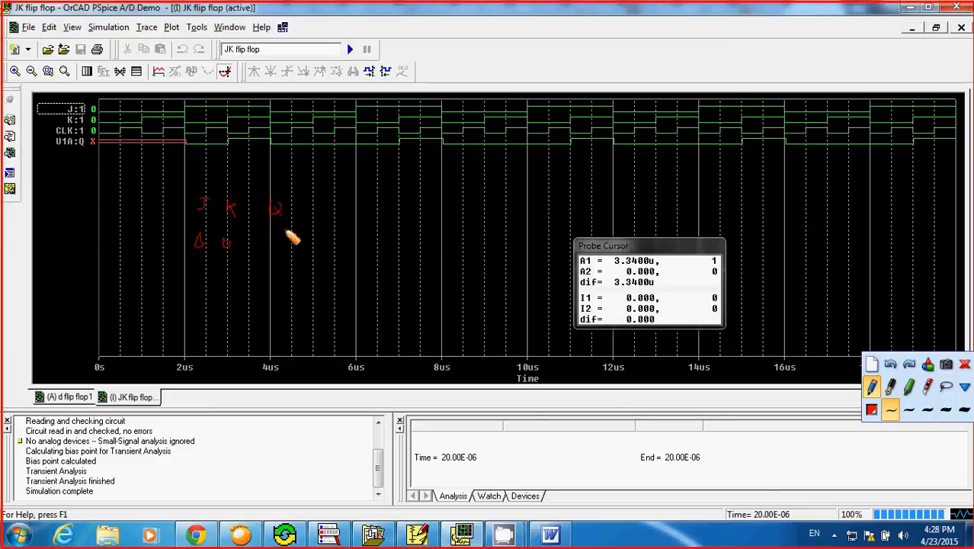
drag(317, 206, 303, 216)
drag(339, 188, 338, 193)
drag(313, 249, 332, 242)
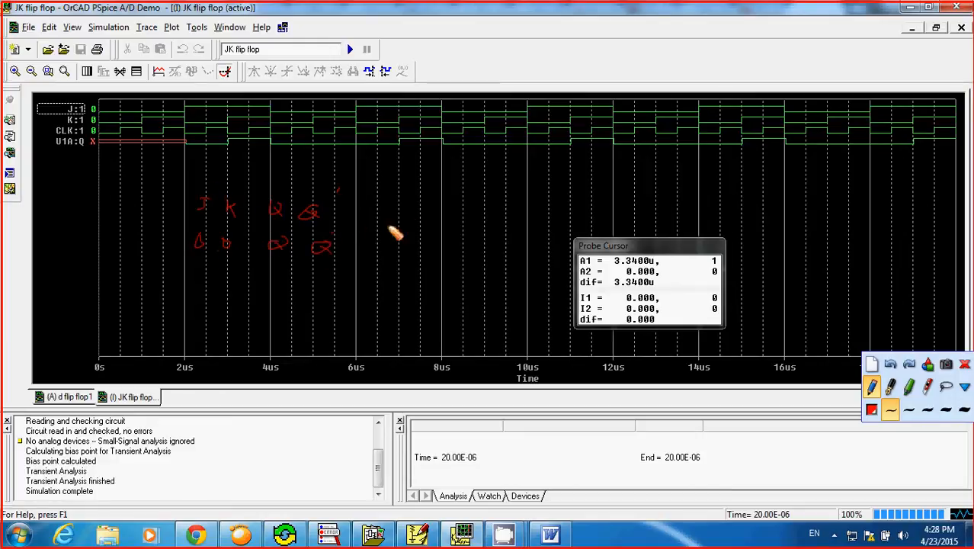
- Sketch a clock waveform with a falling-edge arrow, mark the interval from about 4 to 6 us, and close the markup
drag(150, 194, 150, 229)
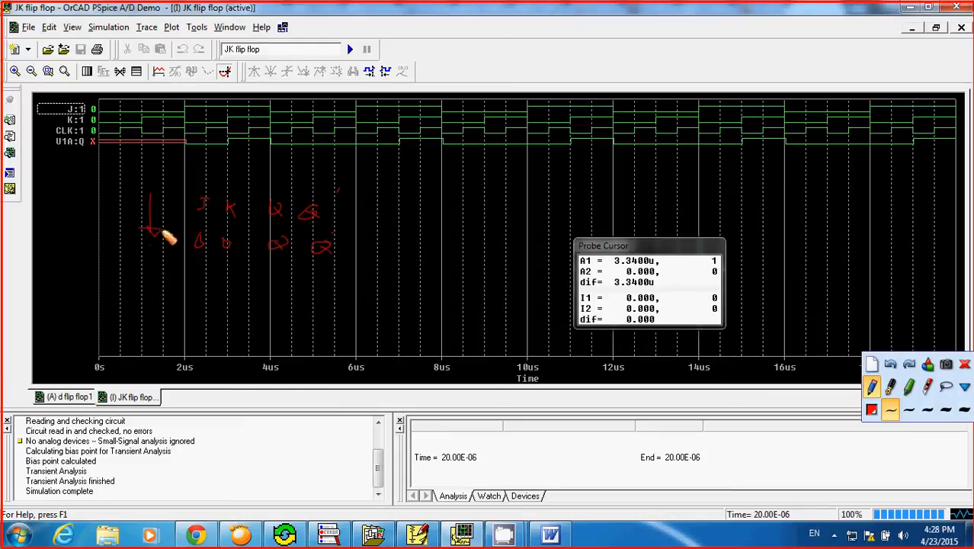
mouse_move(57, 191)
mouse_down()
mouse_move(77, 217)
mouse_move(134, 192)
mouse_up()
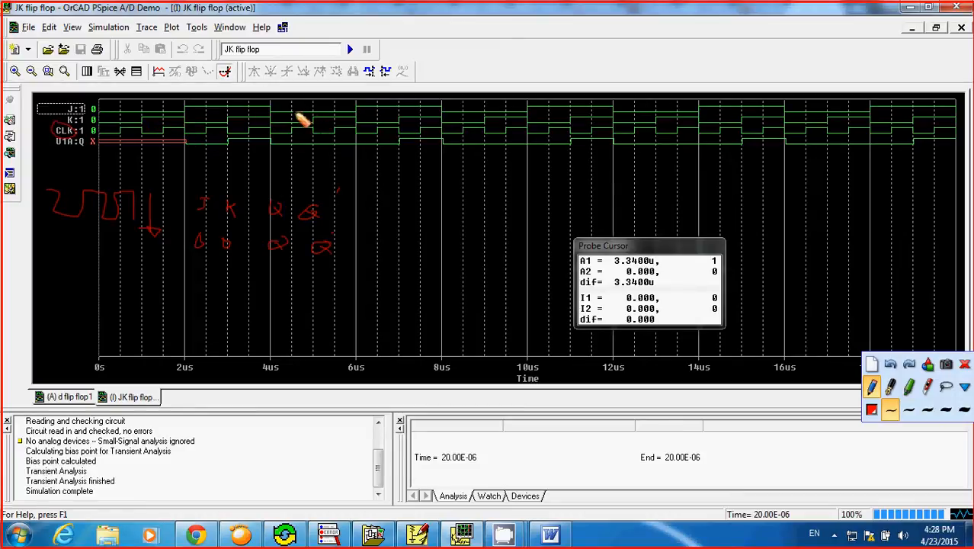
drag(278, 159, 365, 160)
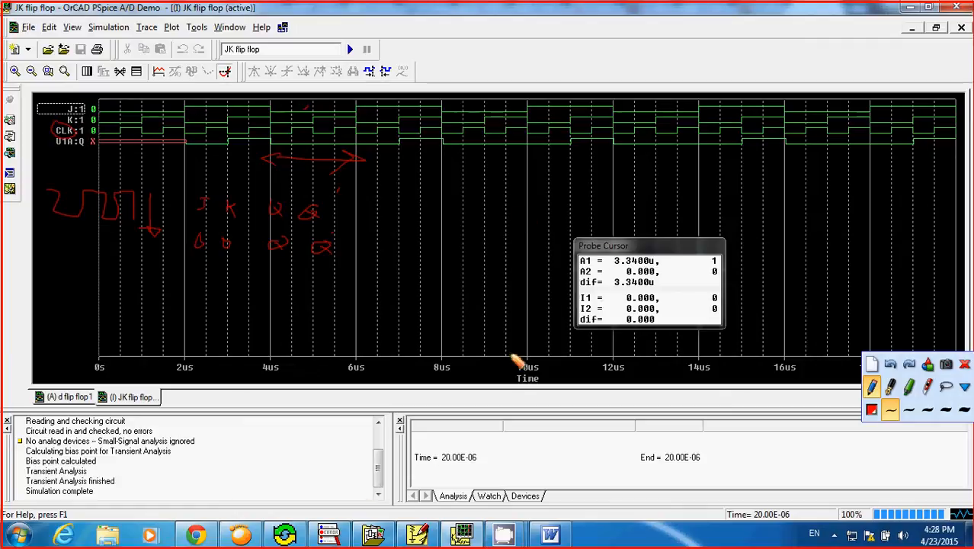
click(963, 363)
- Switch to PSpice Schematics and view the analysis setup of the JK flip-flop schematic
click(416, 534)
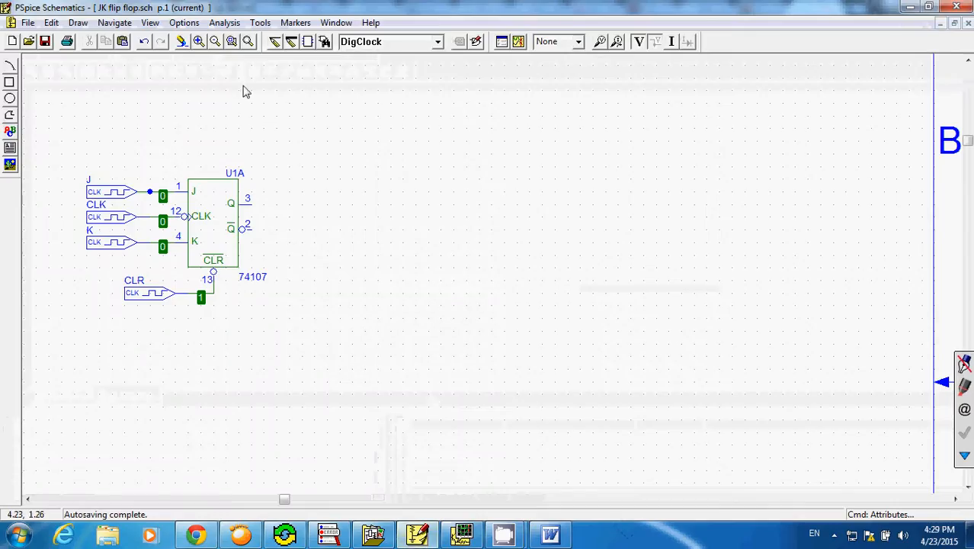
click(224, 22)
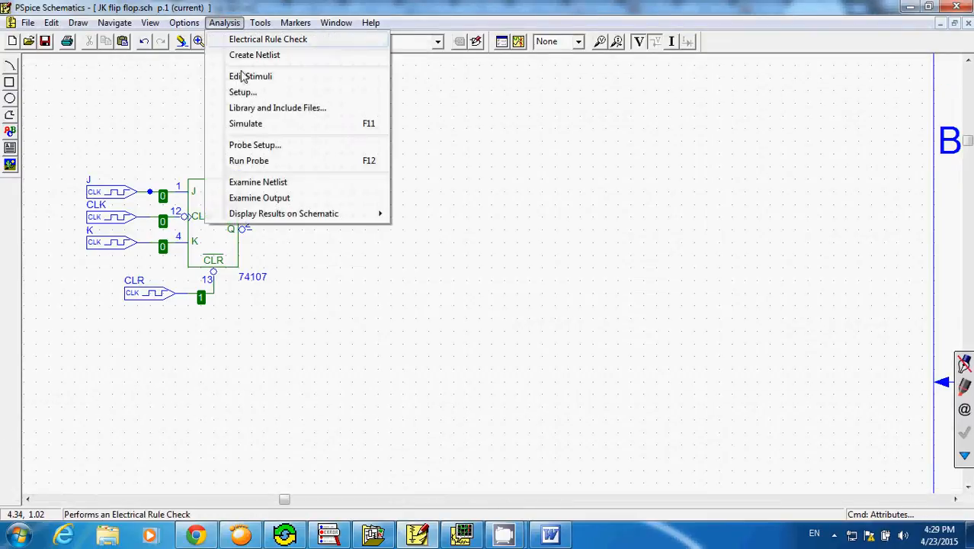
click(246, 98)
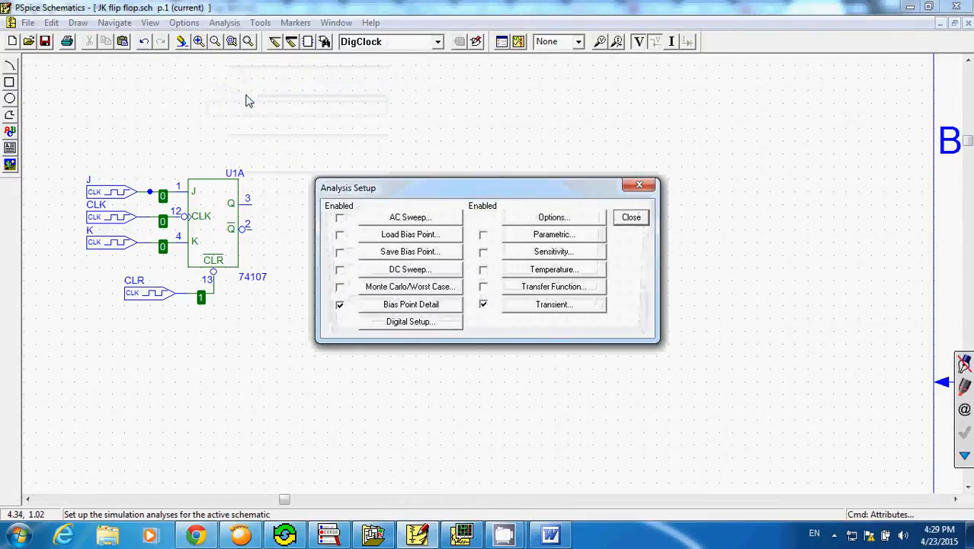
click(630, 218)
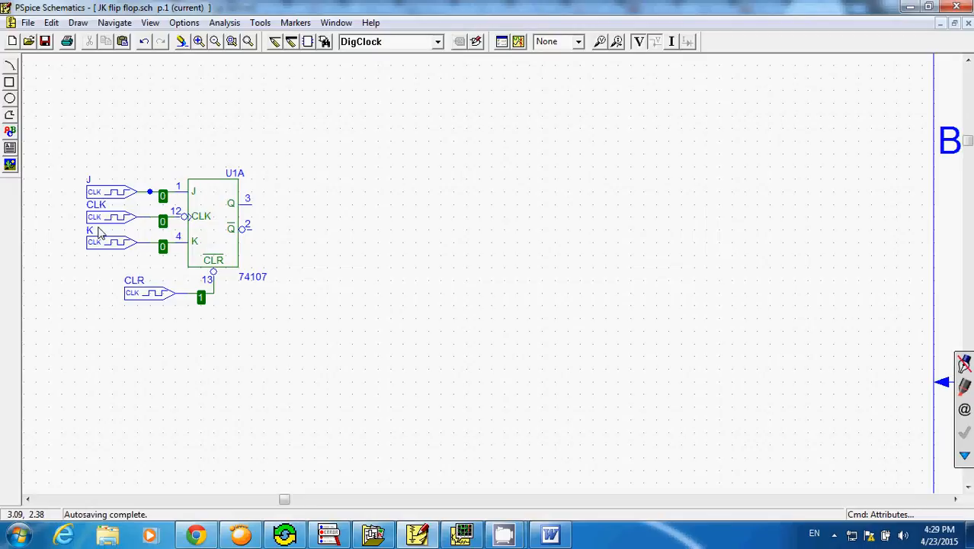
- Set both the ONTIME and OFFTIME attributes of the K digital clock to 2uS
click(110, 225)
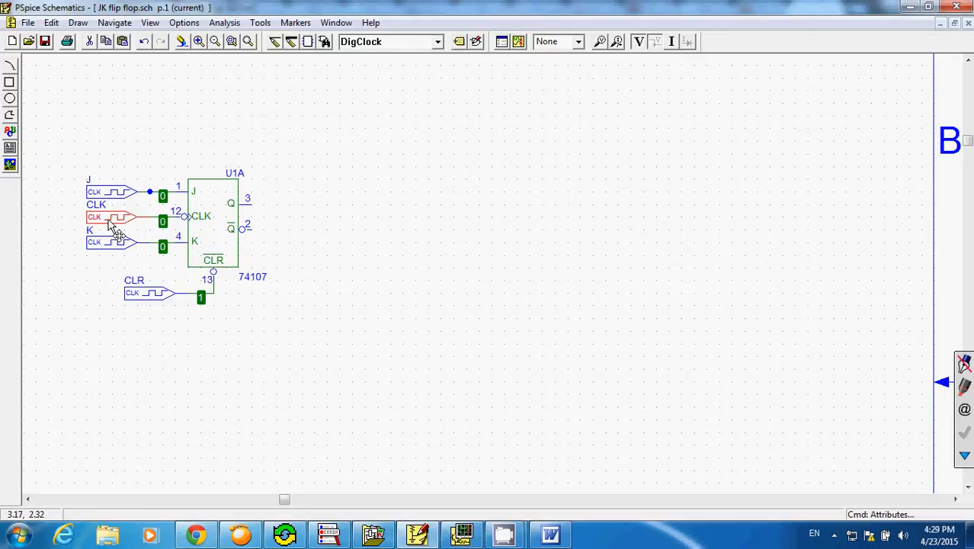
click(112, 242)
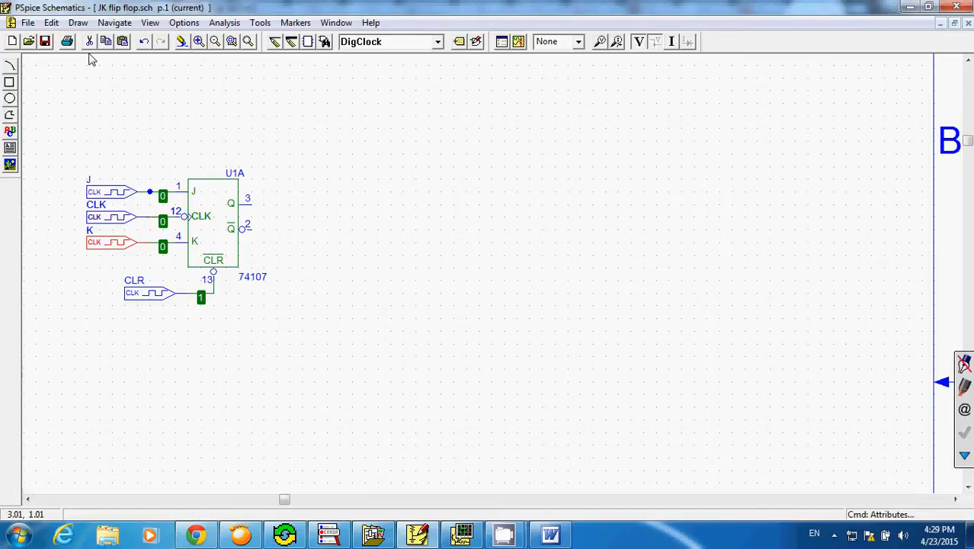
click(51, 22)
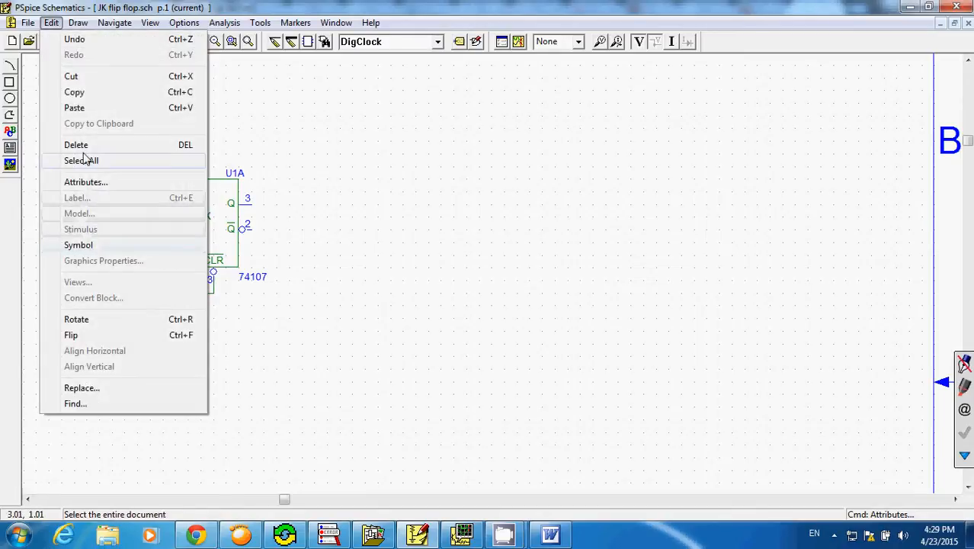
click(76, 182)
click(383, 241)
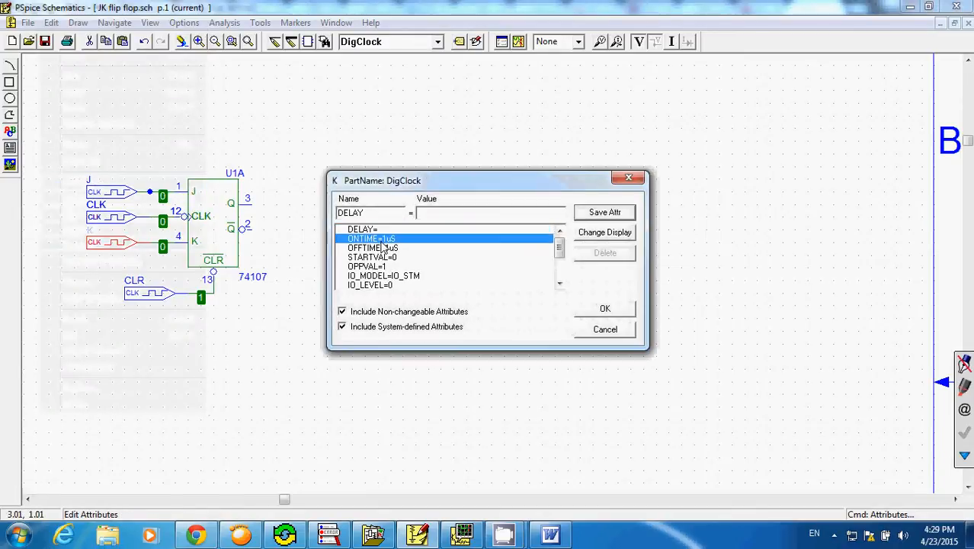
drag(422, 215, 410, 220)
text(2)
click(585, 218)
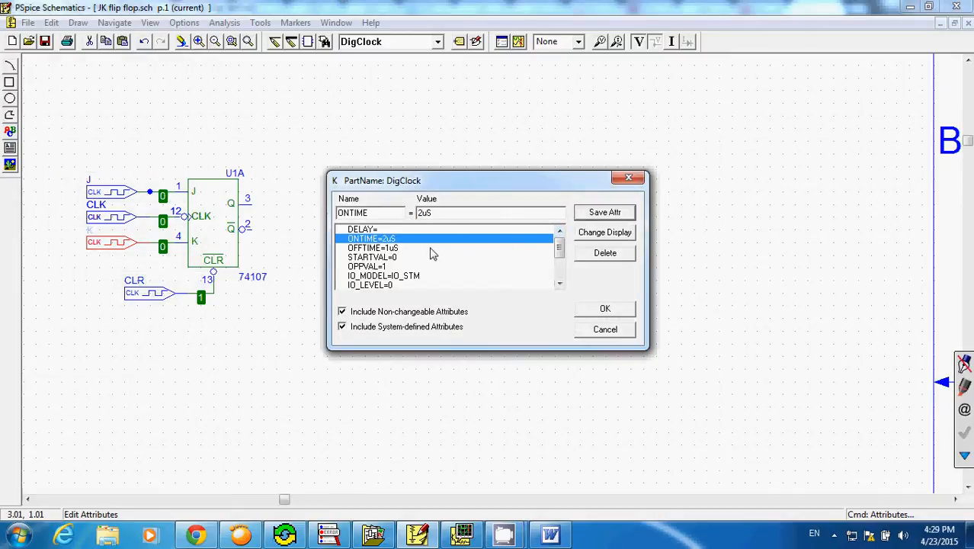
click(430, 249)
click(627, 219)
click(601, 308)
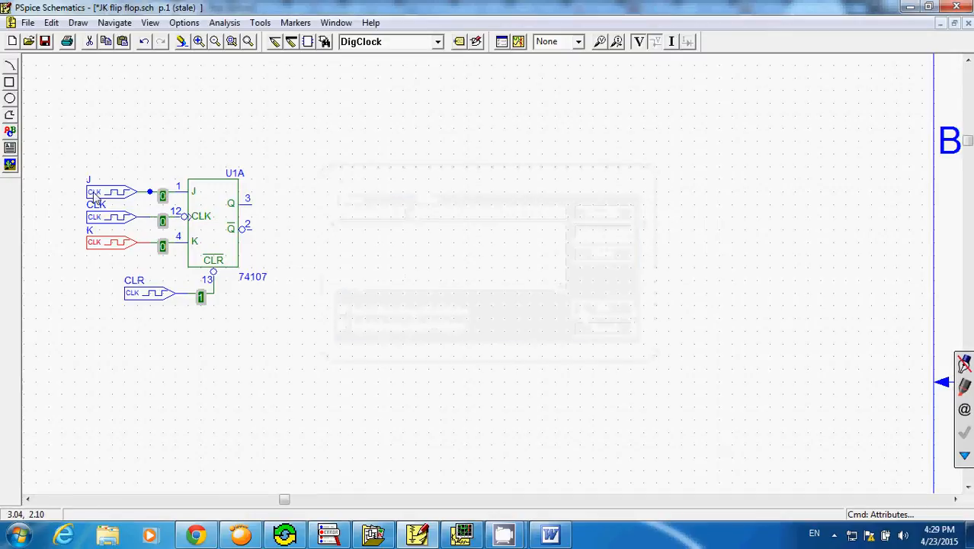
- Set both the ONTIME and OFFTIME attributes of the J digital clock to 4uS
click(52, 22)
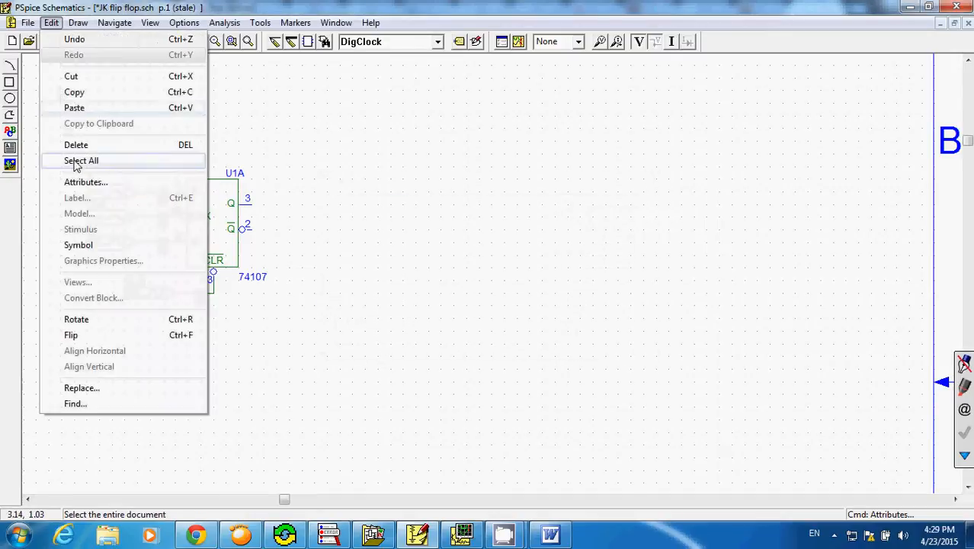
click(77, 184)
click(378, 240)
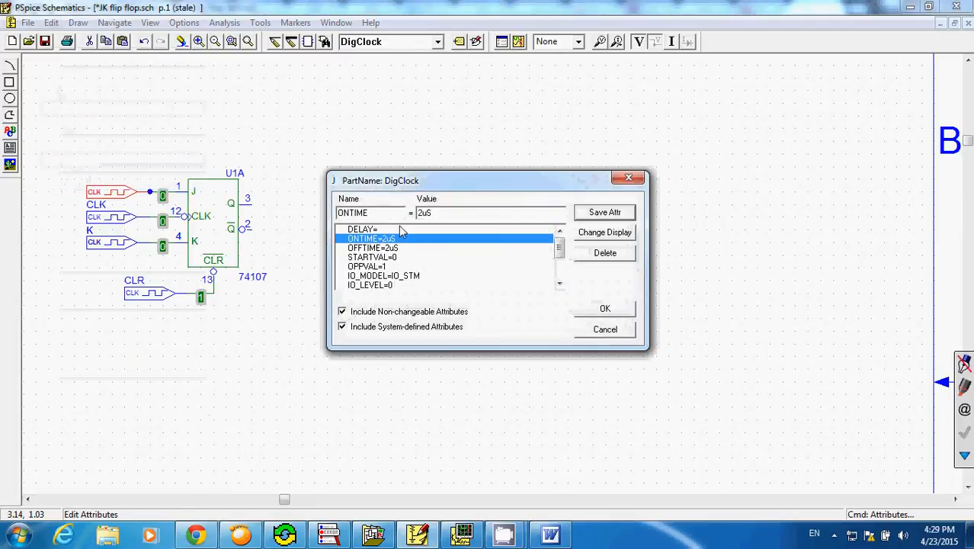
text(4)
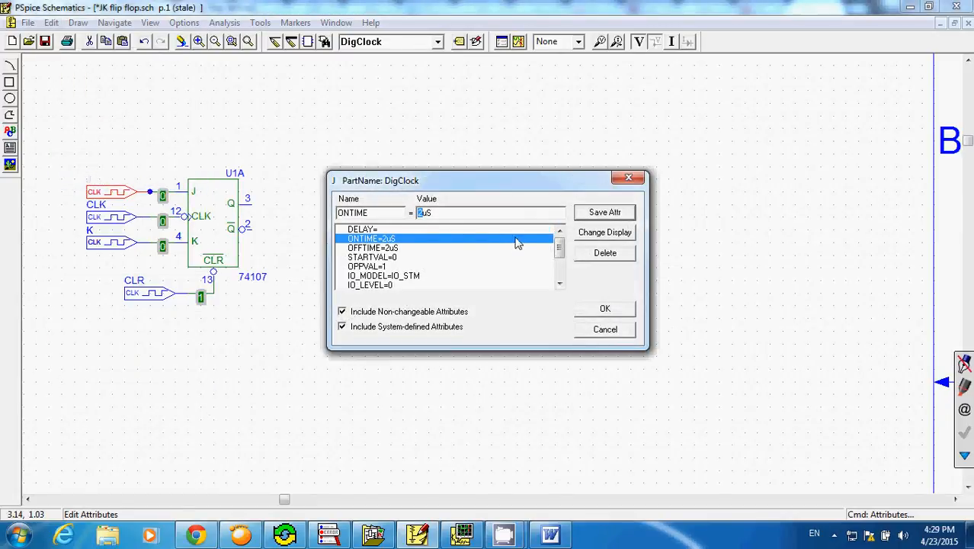
click(602, 213)
click(403, 249)
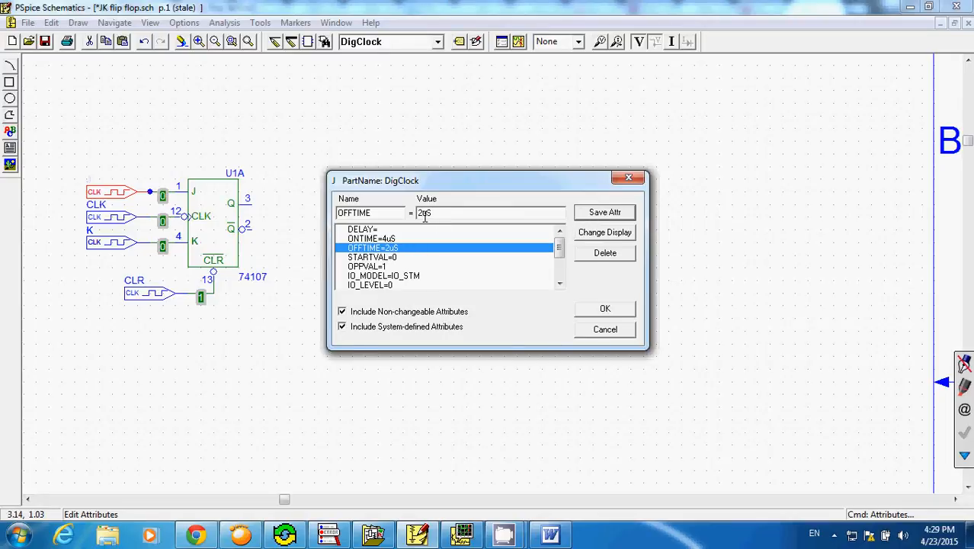
text(4)
click(595, 212)
click(591, 311)
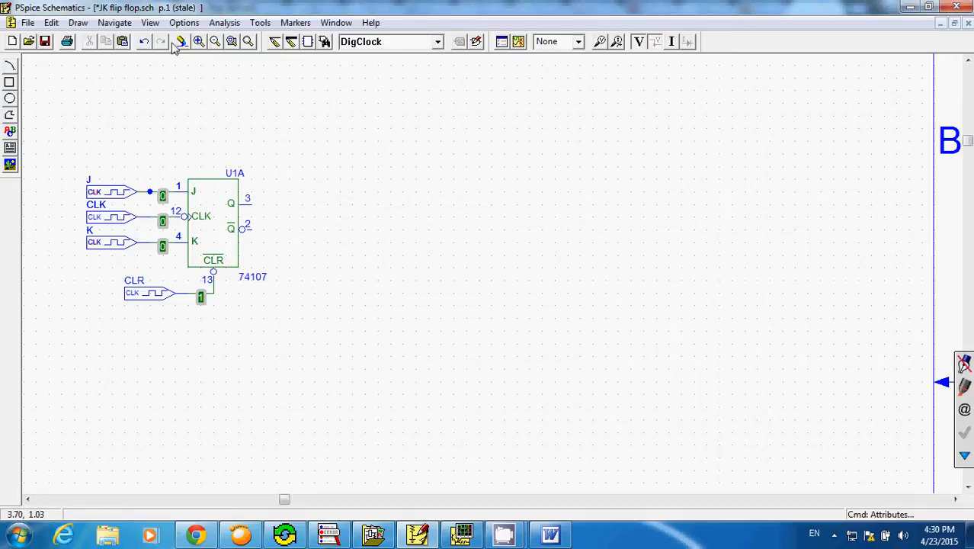
- Simulate the schematic with the edited J and K clocks and switch to PSpice A/D
click(224, 23)
click(244, 124)
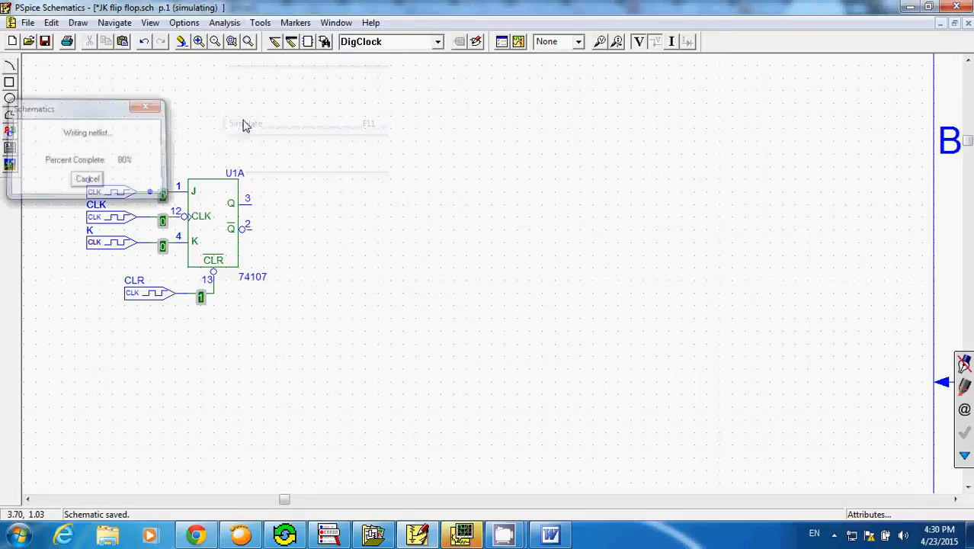
click(460, 537)
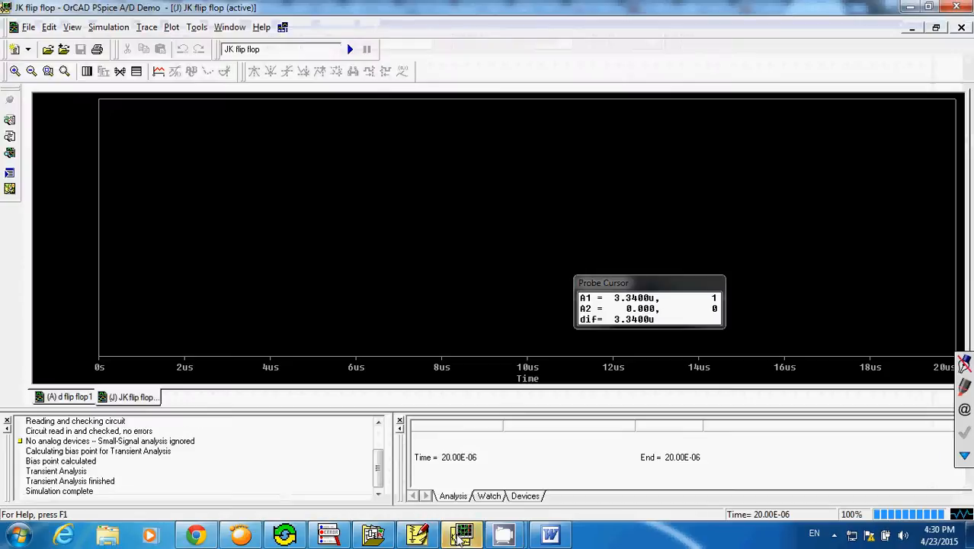
- Add the J:1, K:1 and CLK:1 traces of the new simulation to the empty plot, in that order
click(159, 71)
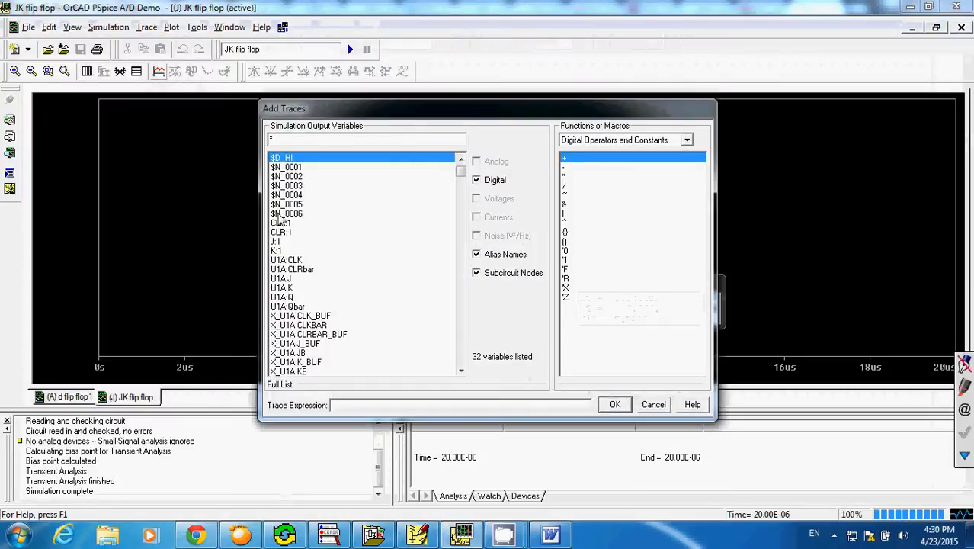
click(281, 242)
click(615, 405)
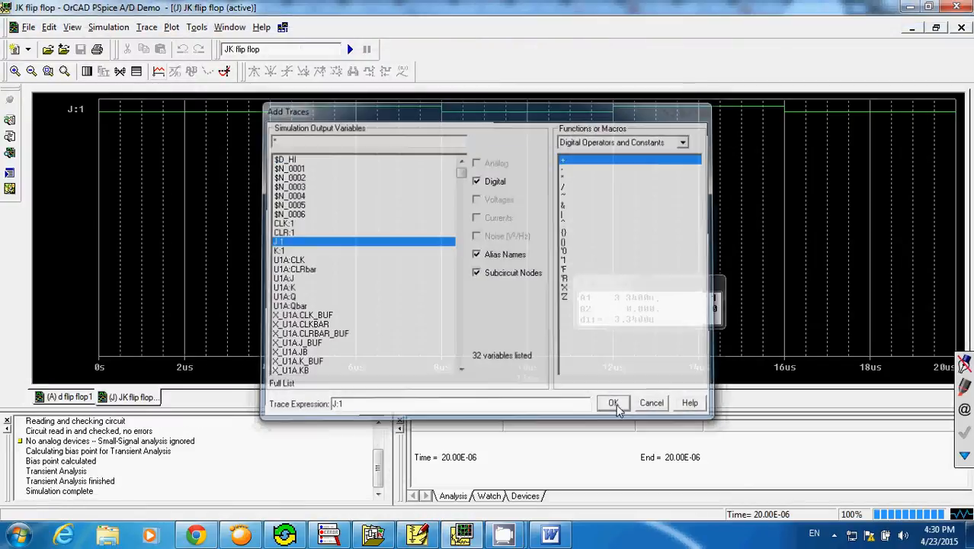
click(158, 71)
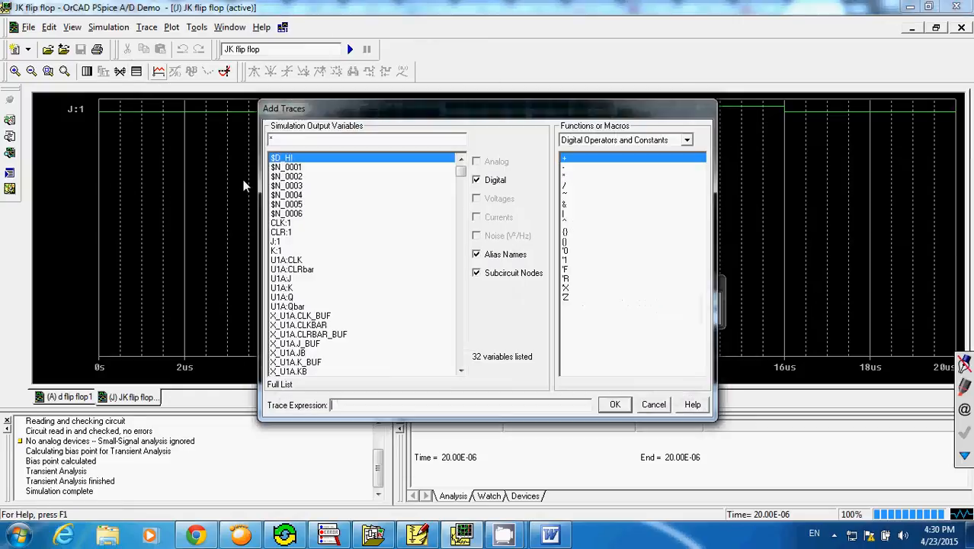
click(276, 251)
click(615, 405)
click(159, 71)
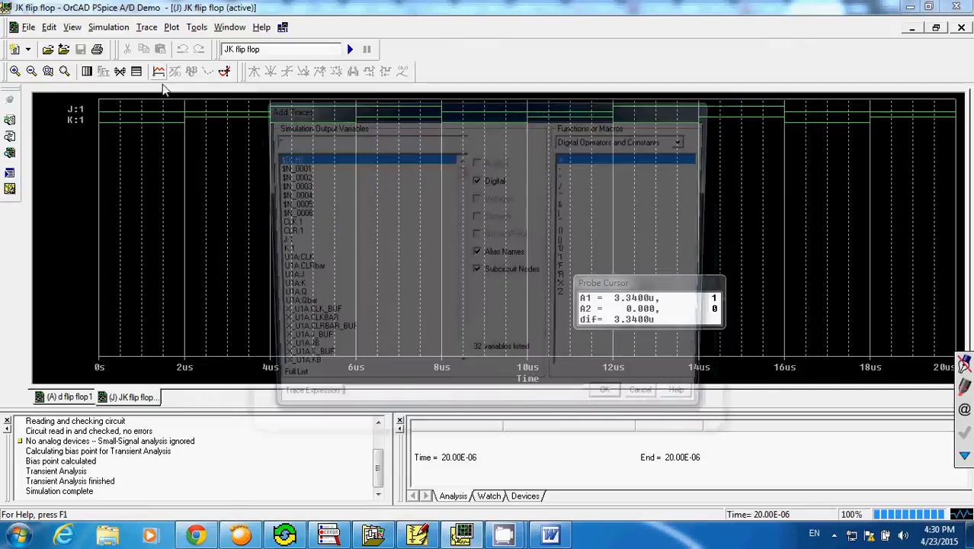
click(281, 223)
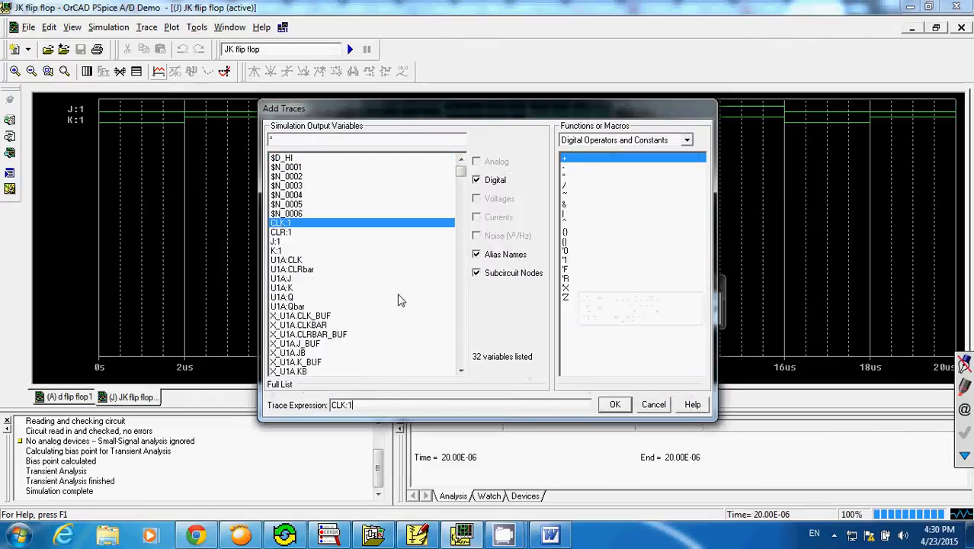
click(614, 404)
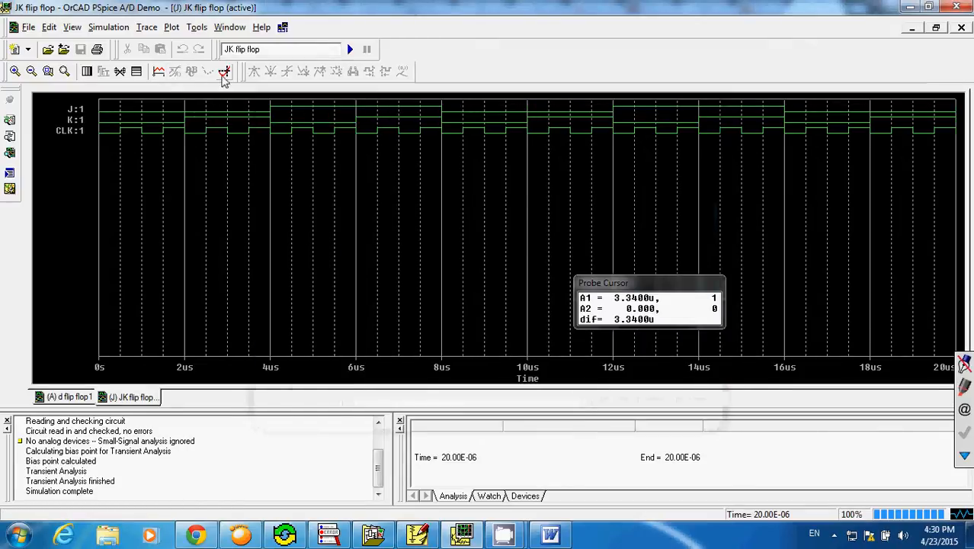
- Add the U1A:Q output trace under the clock trace and enable the probe cursor
click(159, 71)
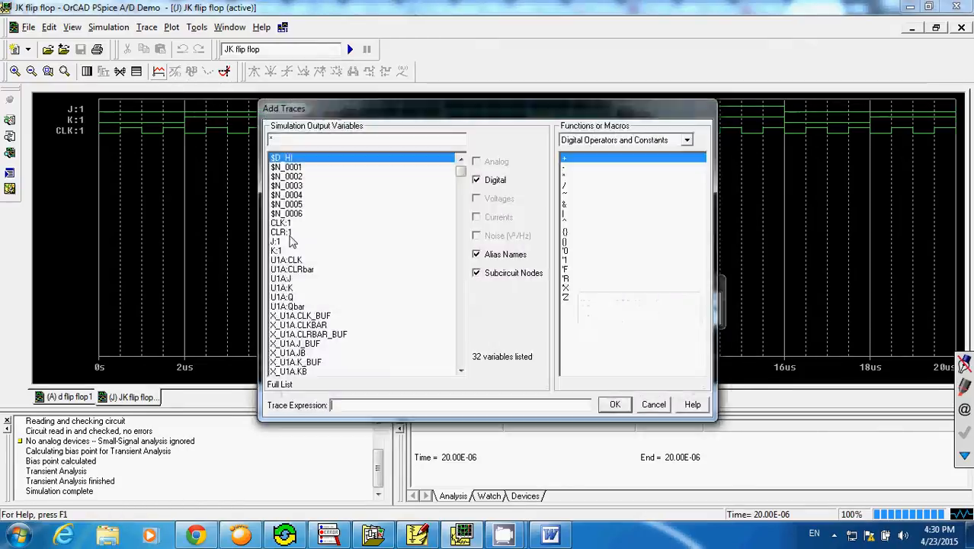
click(293, 297)
click(616, 406)
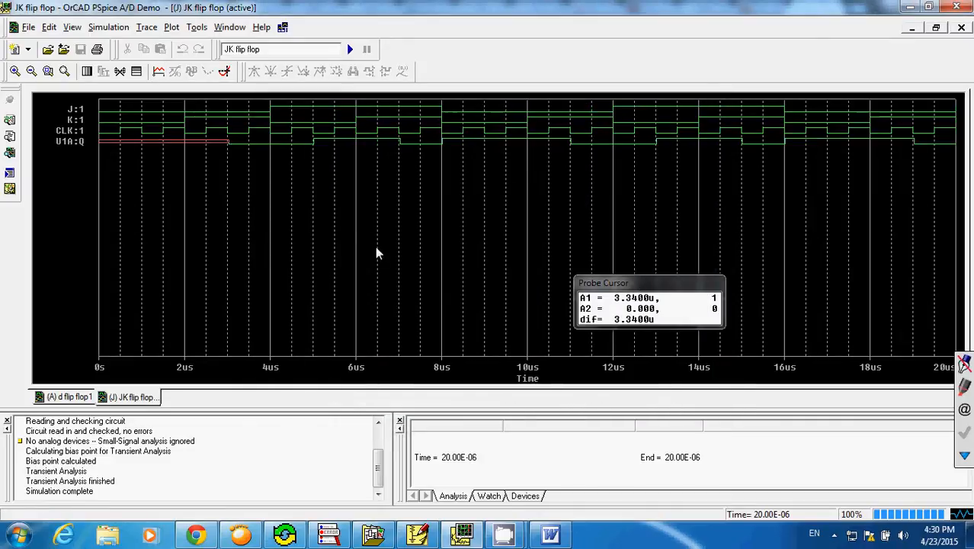
click(224, 72)
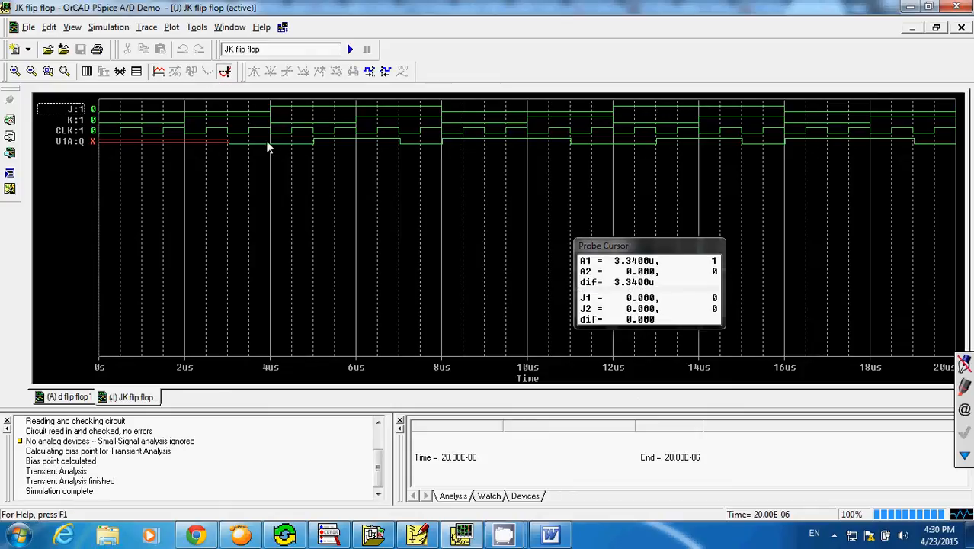
- Turn on screen markup and annotate the latch case: J K Q Q' headings, a falling-edge clock sketch, row 0 0 and the 8us–10us interval
click(964, 455)
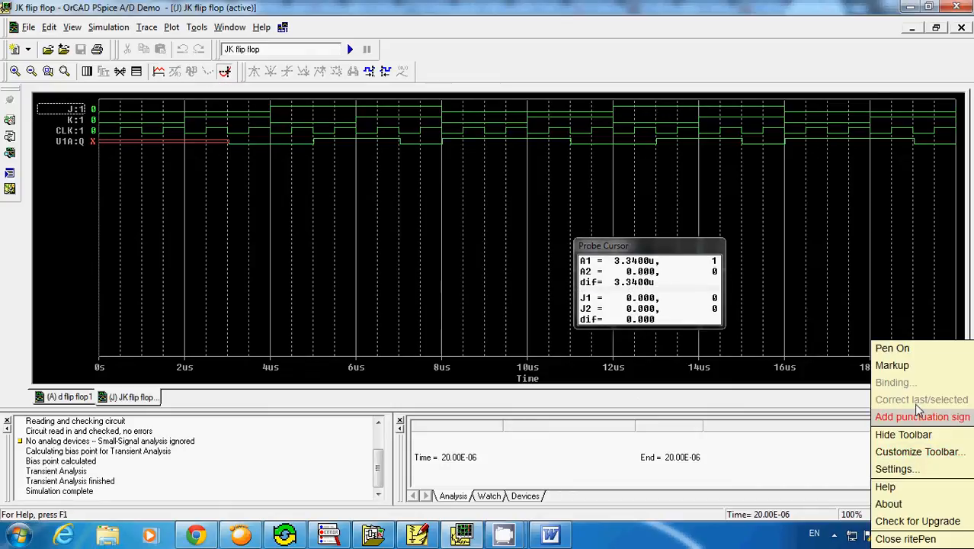
click(898, 369)
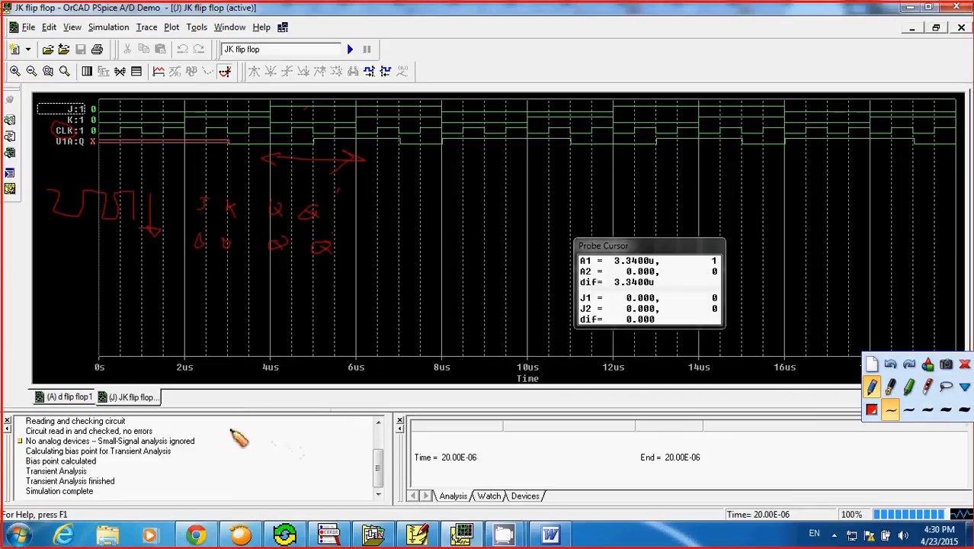
mouse_move(233, 428)
mouse_down()
mouse_move(228, 437)
mouse_move(261, 442)
mouse_move(348, 435)
mouse_up()
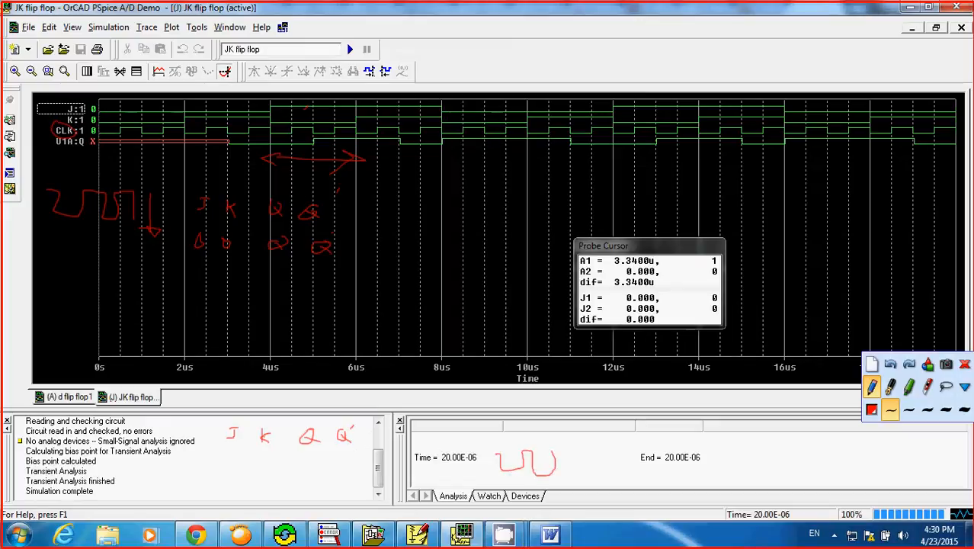
mouse_move(590, 443)
mouse_down()
mouse_move(590, 467)
mouse_move(603, 458)
mouse_up()
drag(258, 456, 270, 455)
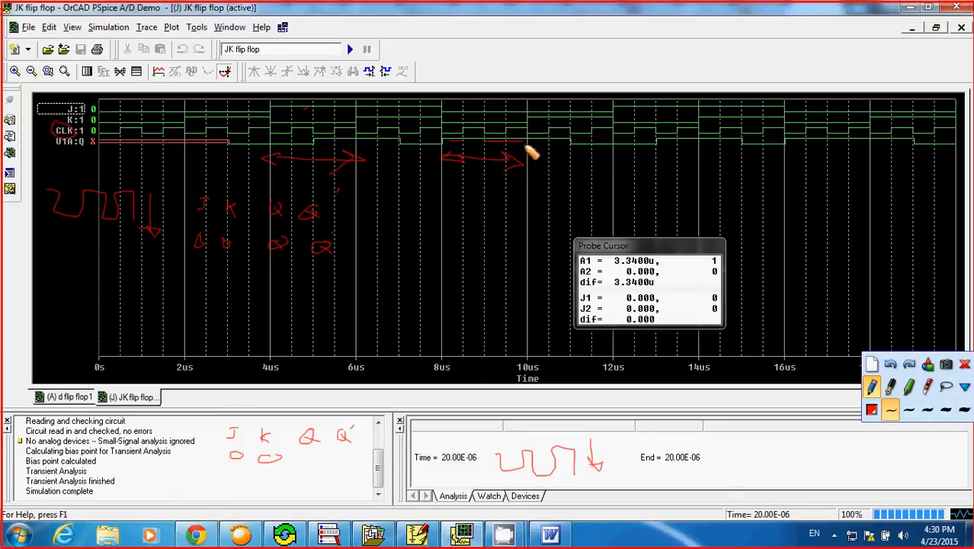
- Clear the ink, write the reset row J=0, K=1 → Q=0, and mark the 10us–12us interval on the waveforms
click(871, 364)
click(871, 386)
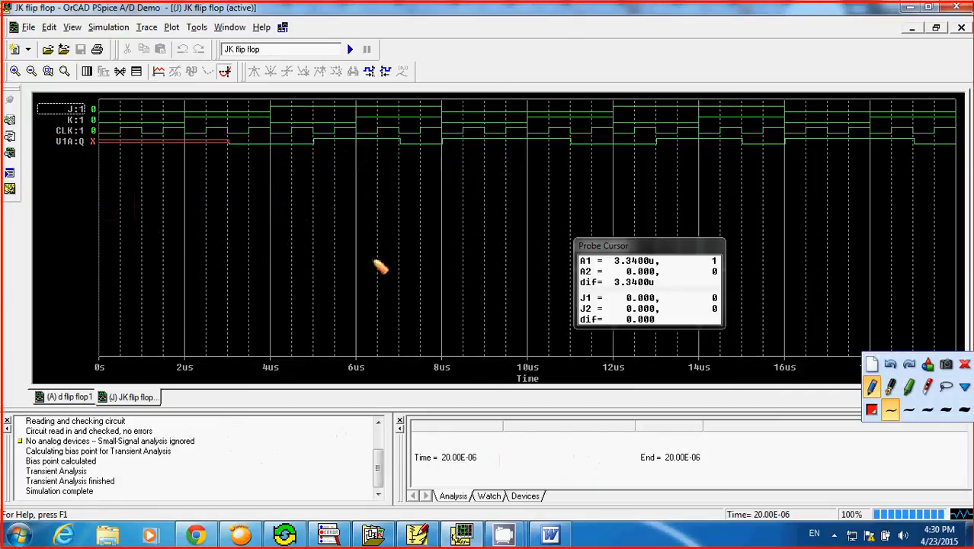
mouse_move(232, 428)
mouse_down()
mouse_move(216, 448)
mouse_move(242, 448)
mouse_move(245, 439)
mouse_move(259, 446)
mouse_move(218, 467)
mouse_move(246, 476)
mouse_move(300, 464)
mouse_up()
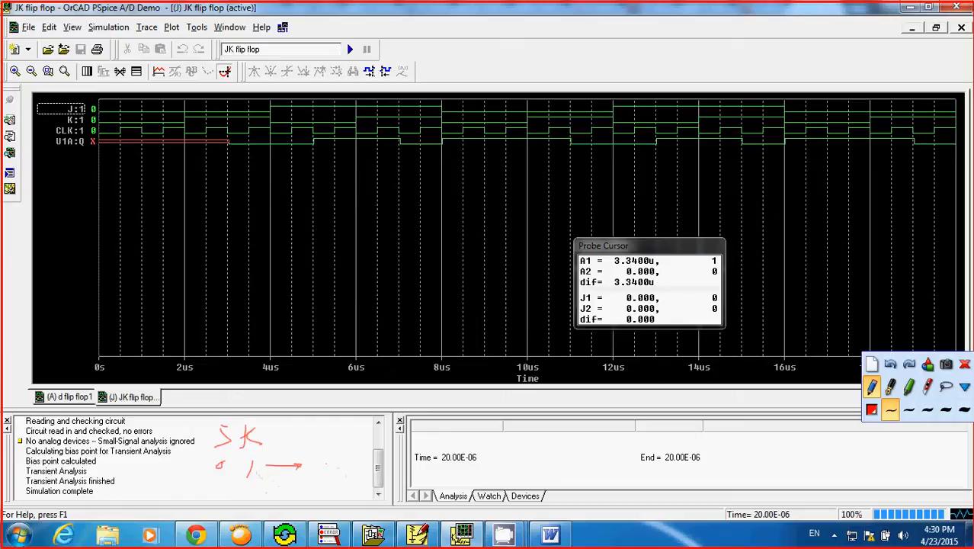
drag(324, 432, 330, 442)
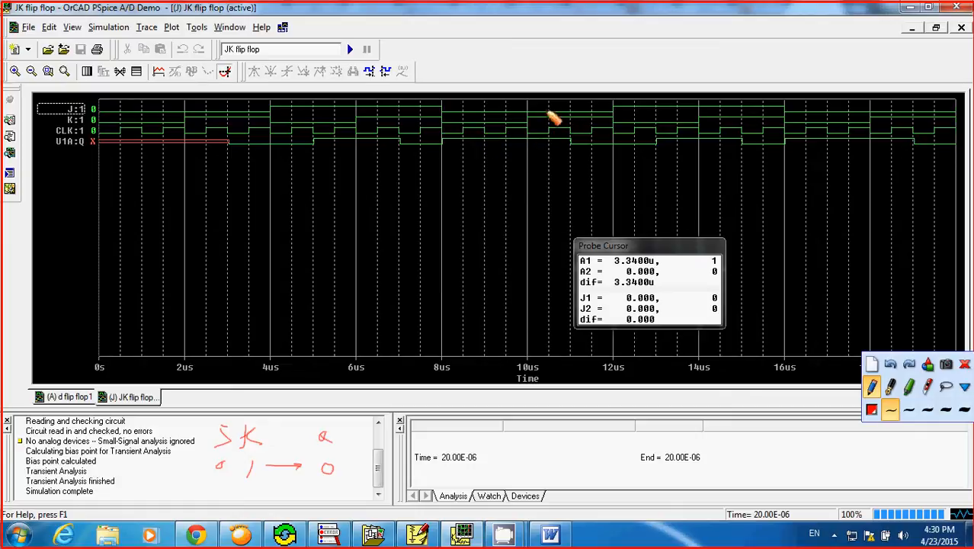
drag(553, 156, 533, 151)
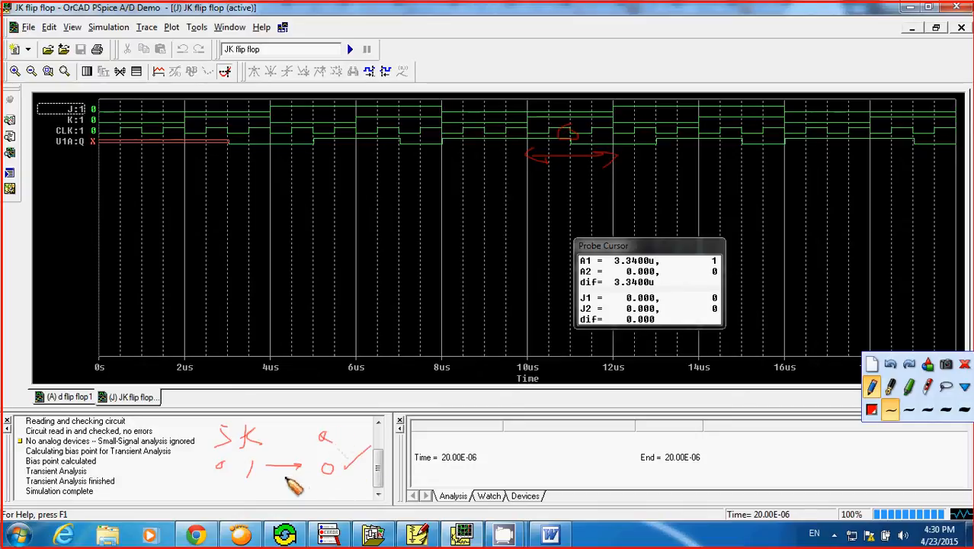
- Write the set row J=1, K=0 → Q=1 and mark the 4us–6us interval with its falling clock edge
mouse_move(218, 485)
mouse_down()
mouse_move(218, 498)
mouse_move(253, 488)
mouse_move(299, 499)
mouse_up()
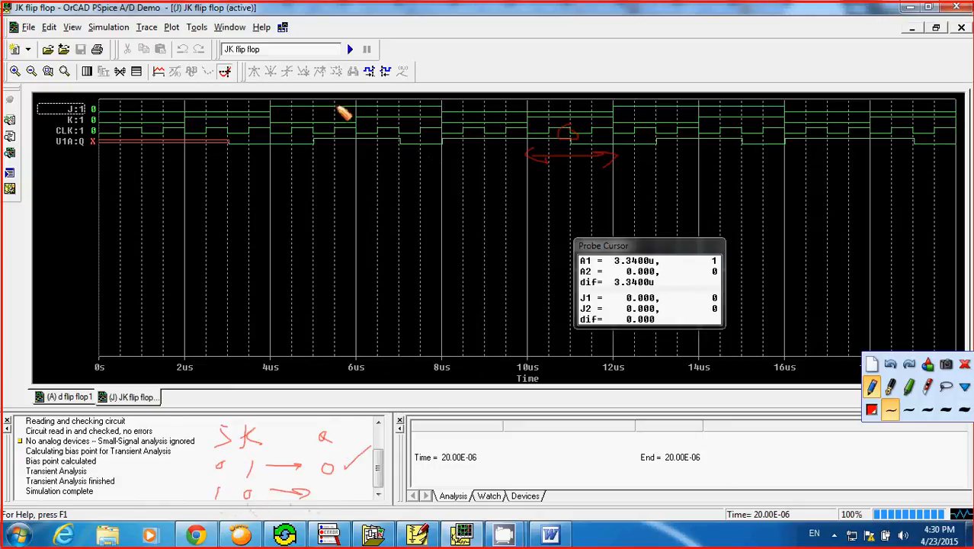
drag(281, 152, 278, 158)
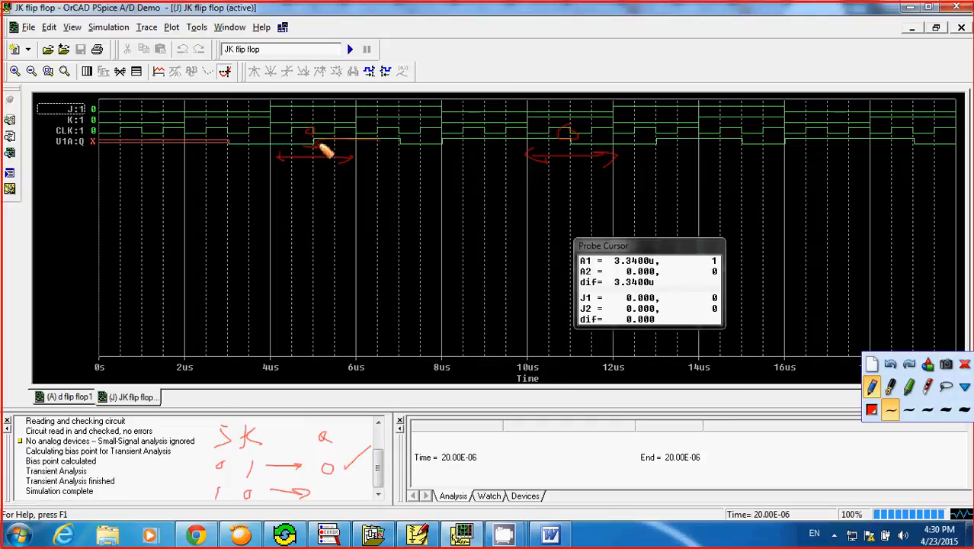
drag(327, 486, 326, 495)
- Write the toggle case J=1, K=1 with Q and Q-bar swapped, and mark the 6us–8us interval and its falling clock edge
mouse_move(559, 437)
mouse_down()
mouse_move(590, 455)
mouse_move(607, 441)
mouse_move(613, 455)
mouse_move(565, 473)
mouse_move(587, 479)
mouse_up()
mouse_move(656, 440)
mouse_down()
mouse_move(648, 450)
mouse_move(657, 440)
mouse_move(662, 455)
mouse_move(667, 431)
mouse_move(707, 460)
mouse_up()
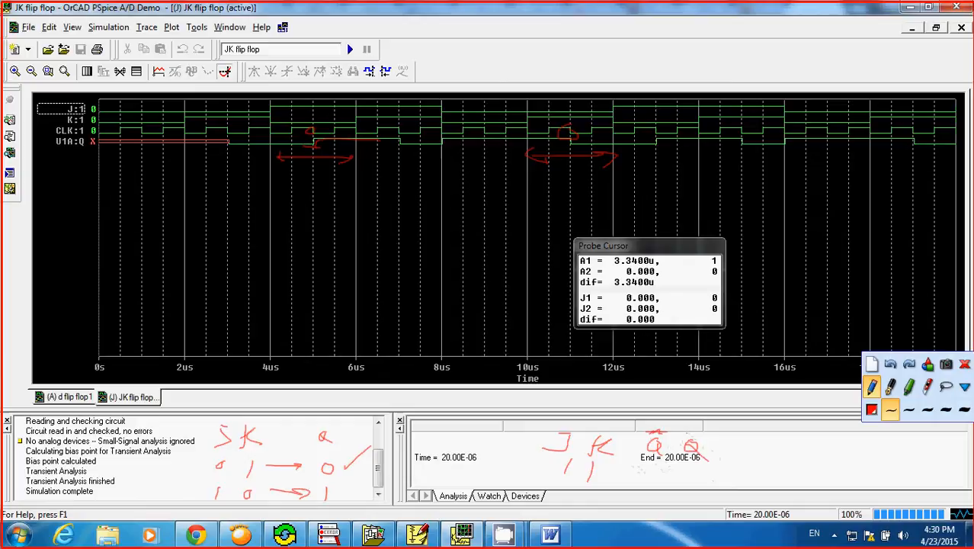
mouse_move(651, 473)
mouse_down()
mouse_move(648, 484)
mouse_move(650, 473)
mouse_move(657, 485)
mouse_move(649, 469)
mouse_move(709, 486)
mouse_up()
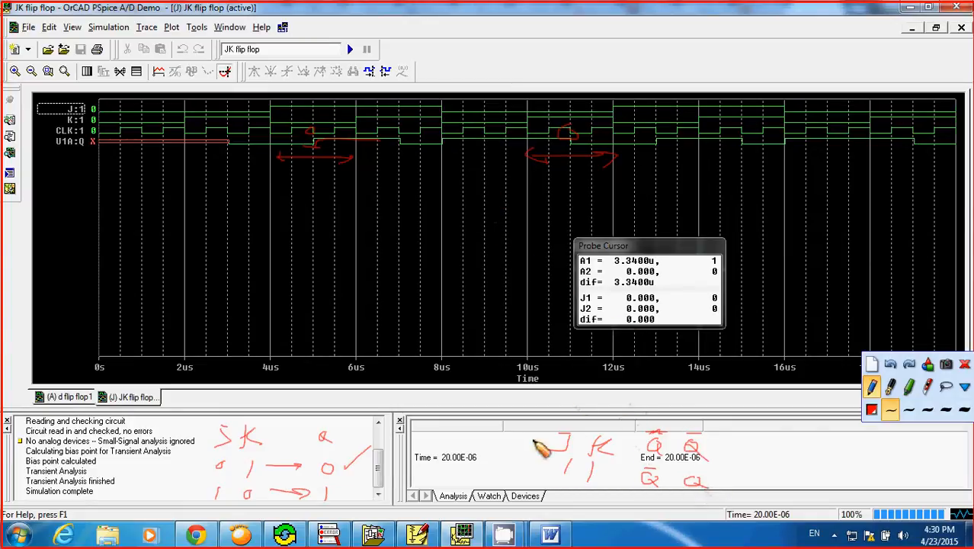
drag(367, 159, 429, 159)
mouse_move(373, 153)
mouse_down()
mouse_move(359, 158)
mouse_move(373, 166)
mouse_up()
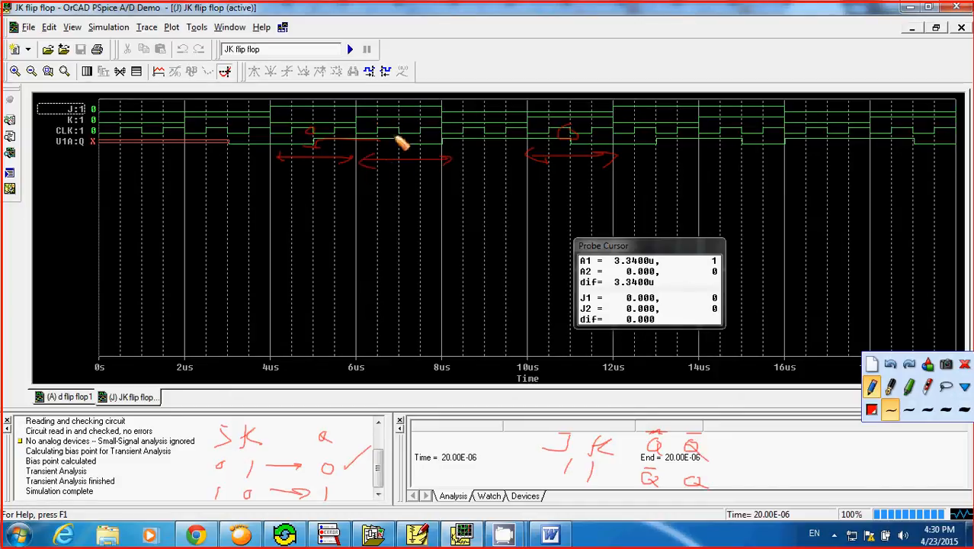
drag(395, 127, 404, 127)
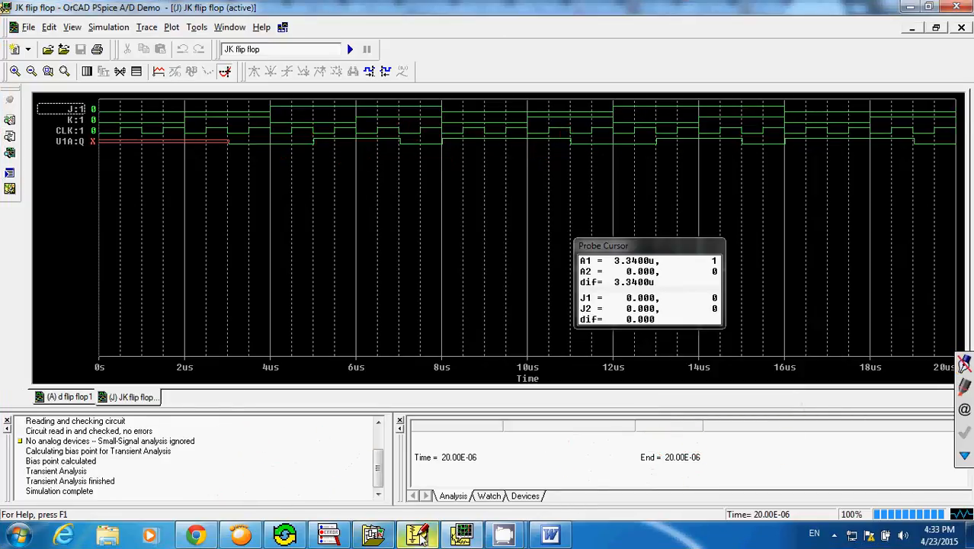
- Switch to the Word document and review the JK truth table, the ripple counter design task and the D C B A count table
click(374, 536)
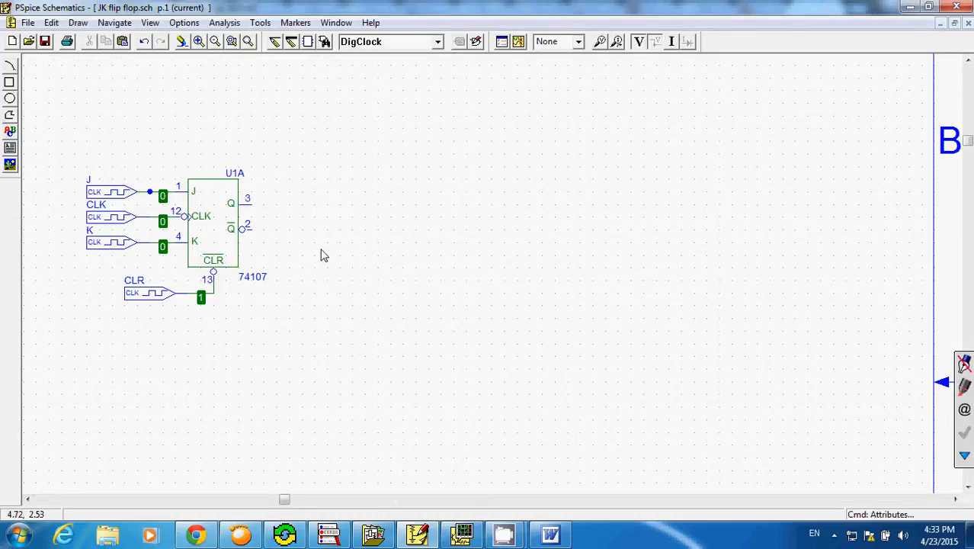
click(550, 535)
scroll(552, 242, down, 3)
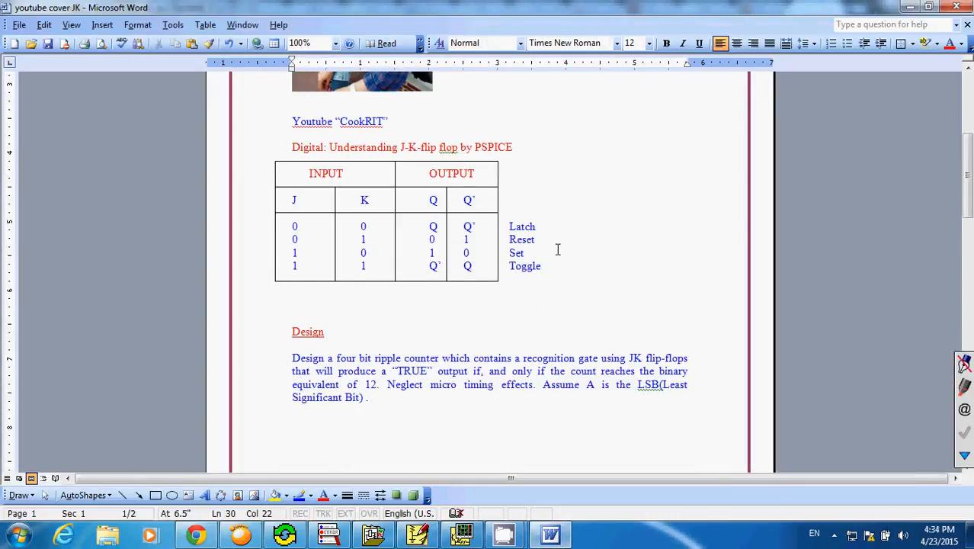
scroll(509, 307, down, 1)
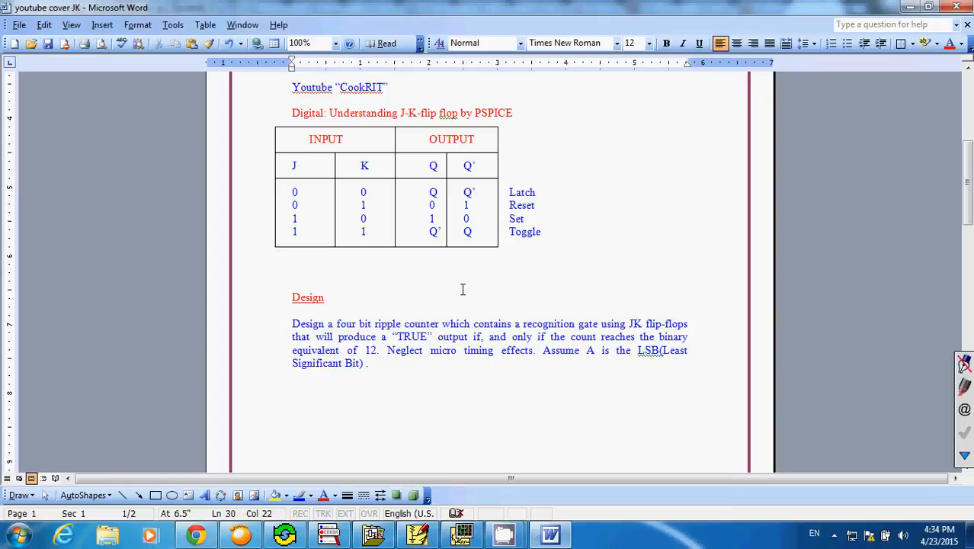
scroll(678, 343, down, 15)
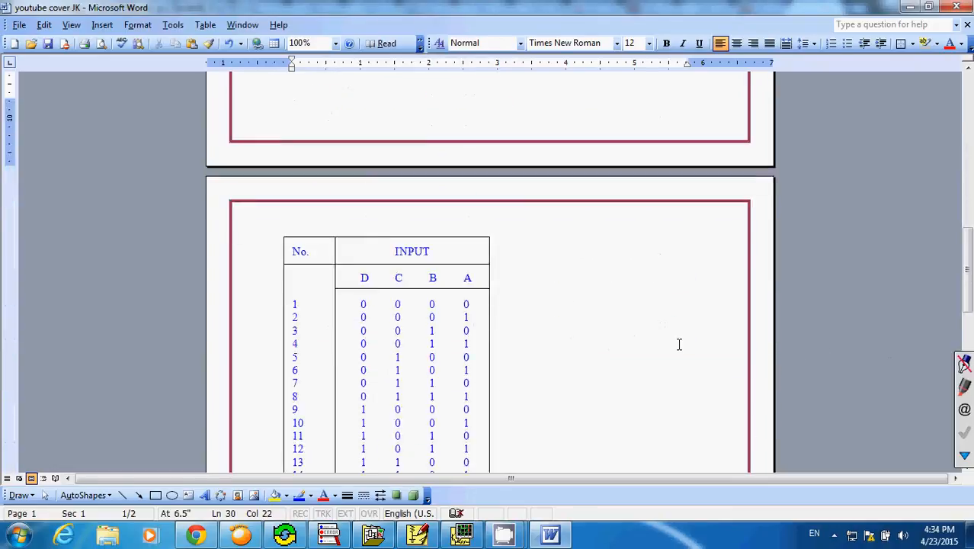
scroll(680, 343, down, 3)
scroll(678, 343, up, 2)
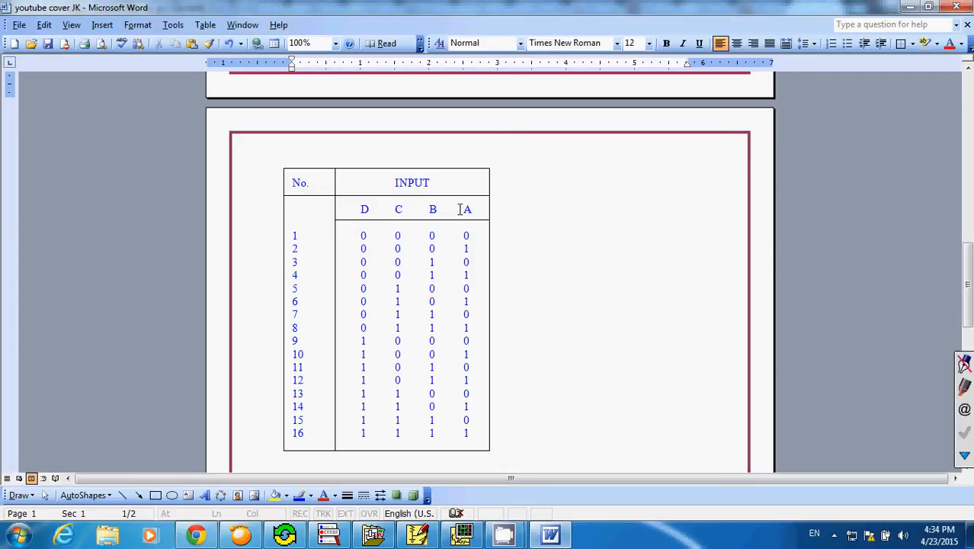
- Clear the leftover pen annotations over the D C B A count table and leave markup mode
click(964, 454)
click(891, 365)
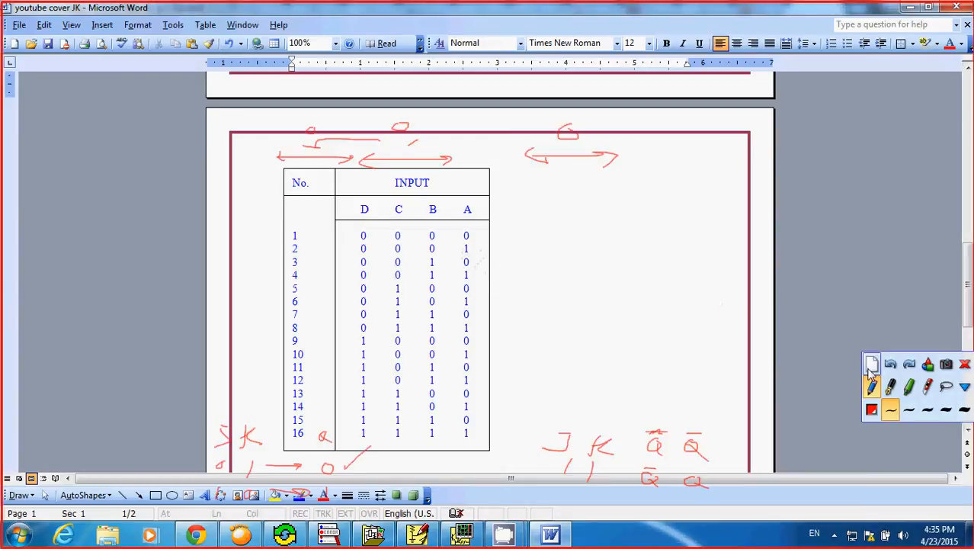
click(870, 365)
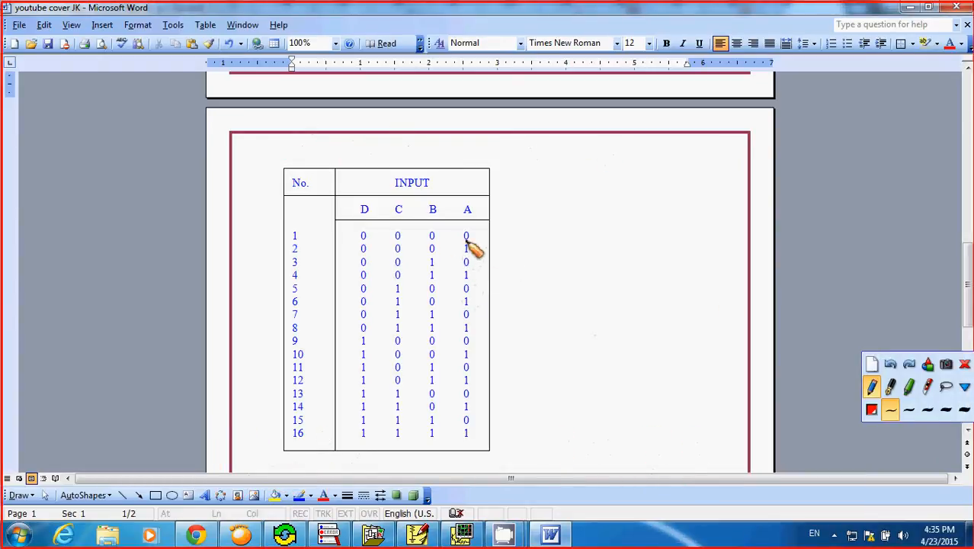
click(357, 238)
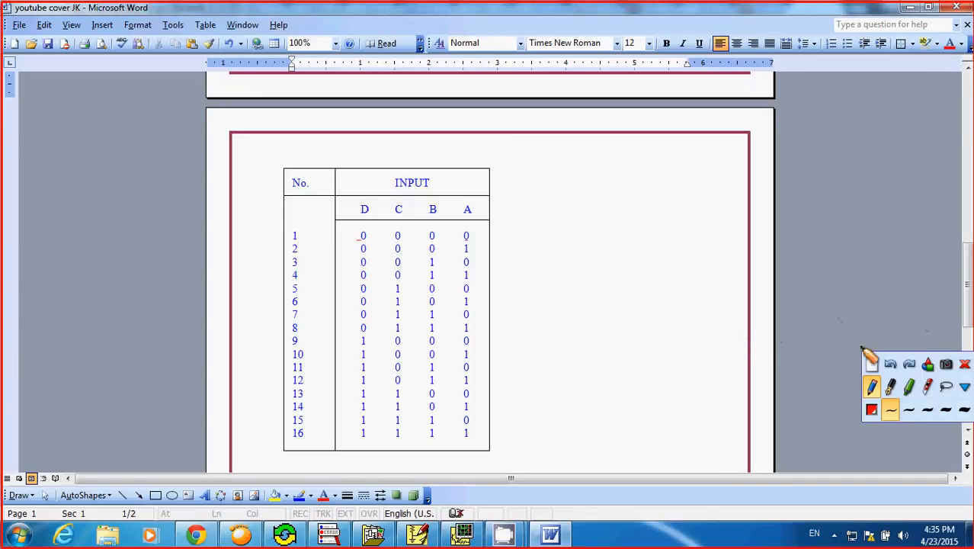
click(878, 365)
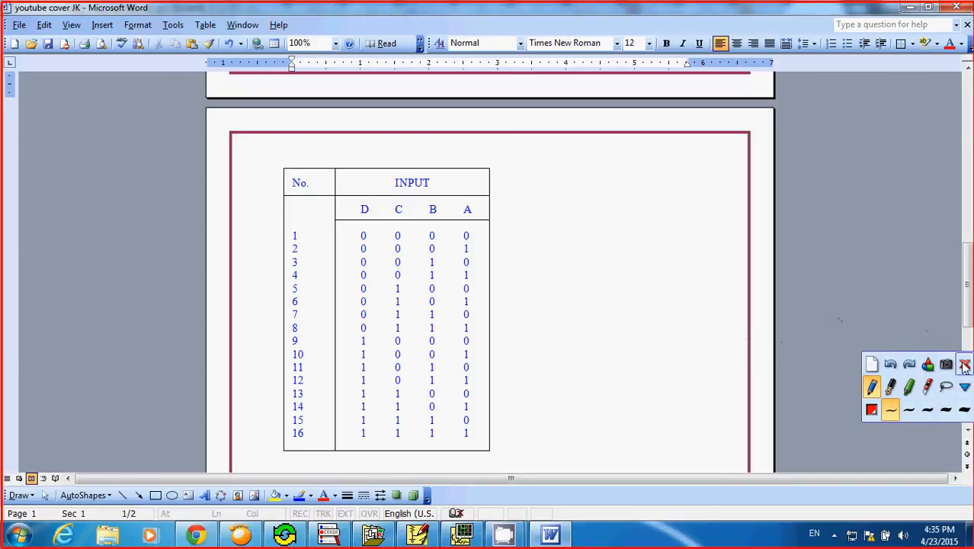
click(965, 365)
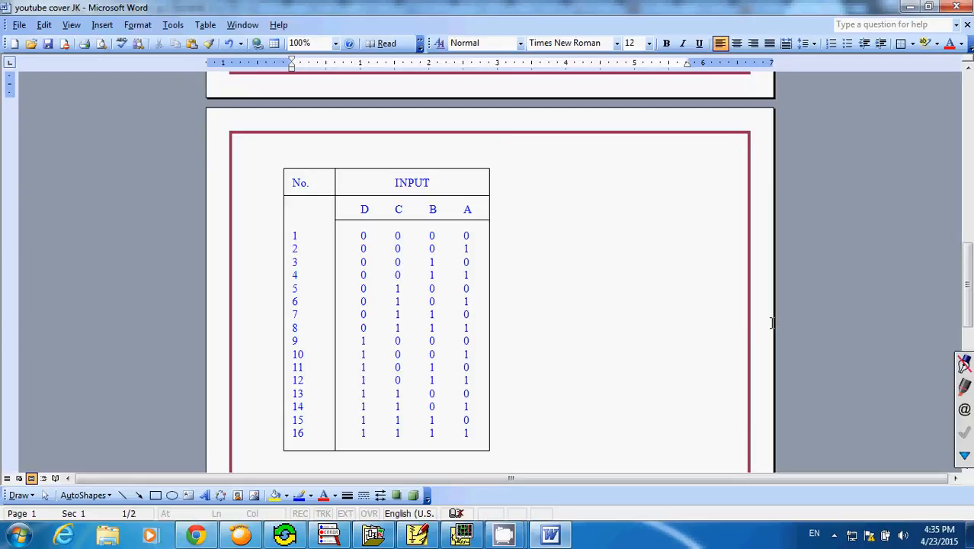
- Switch to PSpice Schematics and place three copies of the 74107 flip-flop in a row beside U1A
click(417, 534)
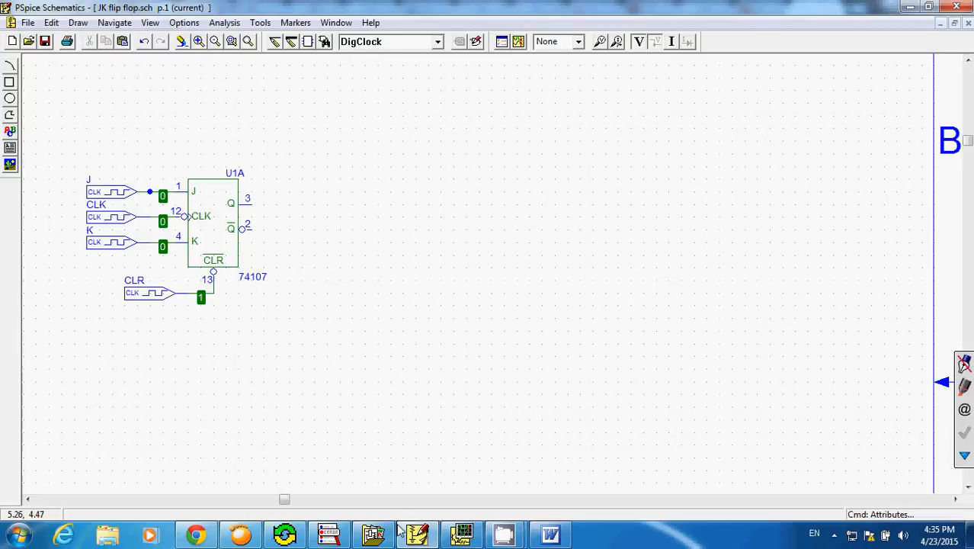
click(122, 194)
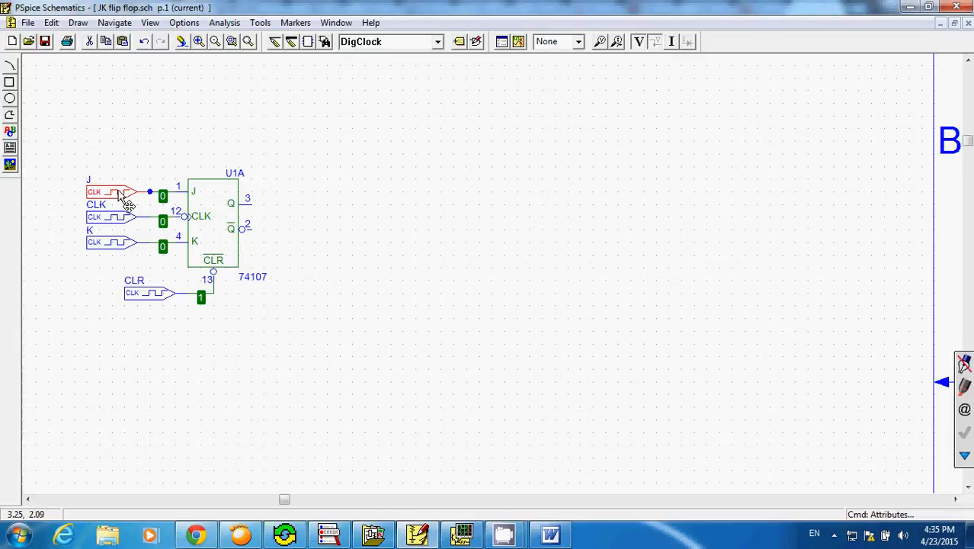
click(213, 221)
key(ctrl+c)
key(ctrl+v)
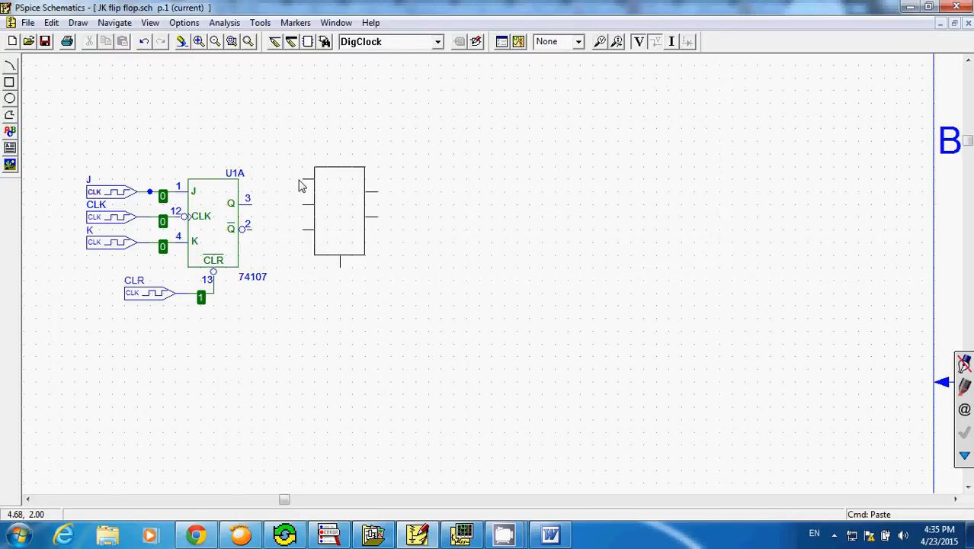
click(299, 185)
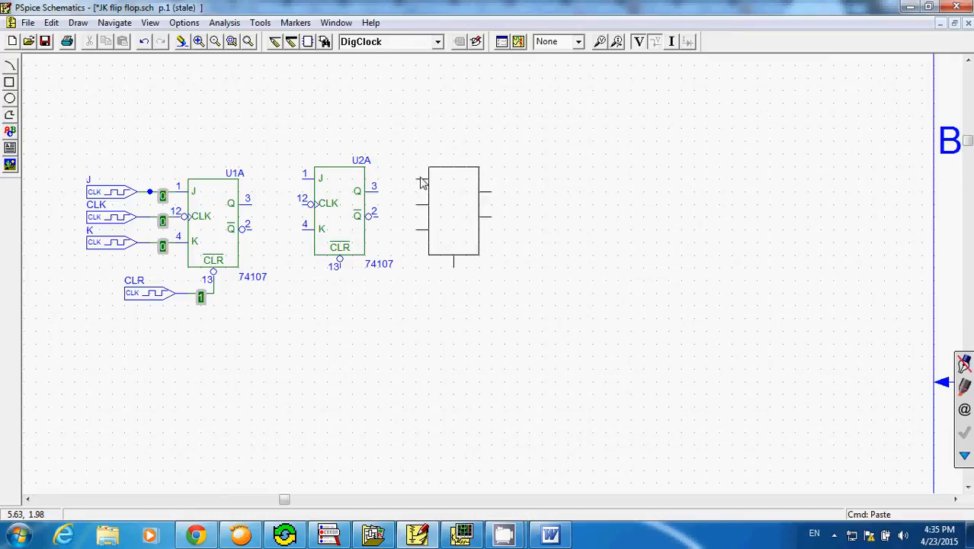
click(422, 183)
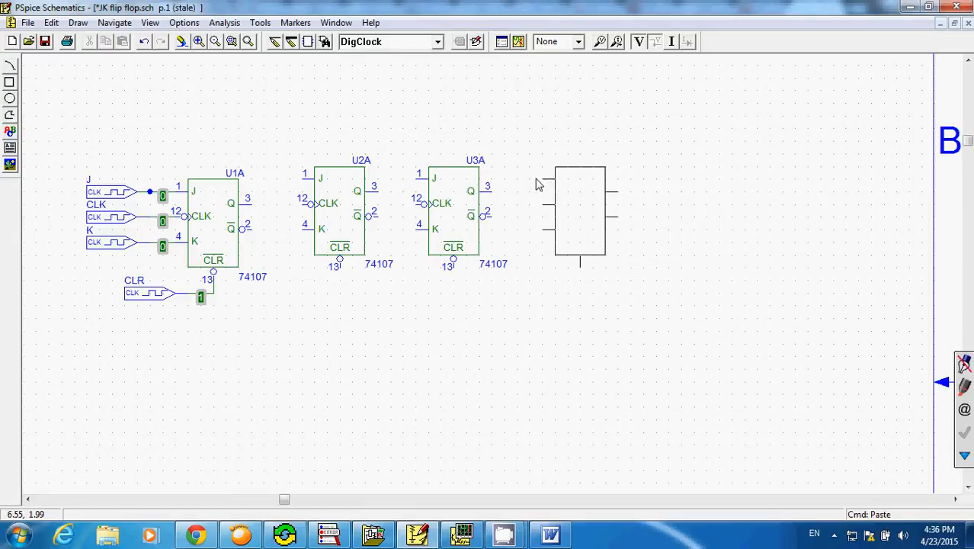
click(538, 184)
right_click(678, 180)
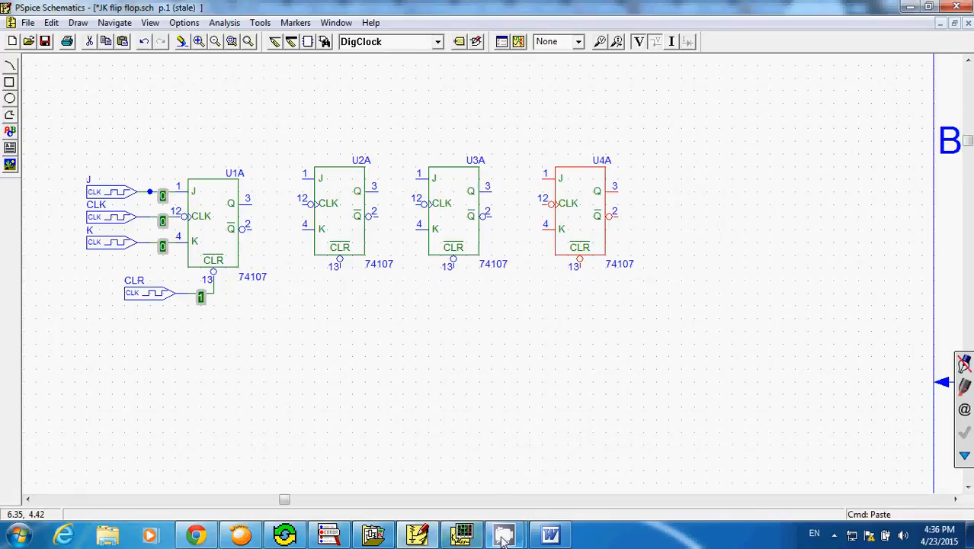
- Check the D C B A count table in Word, and in PSpice Schematics wire U4A's J and K inputs together
click(550, 535)
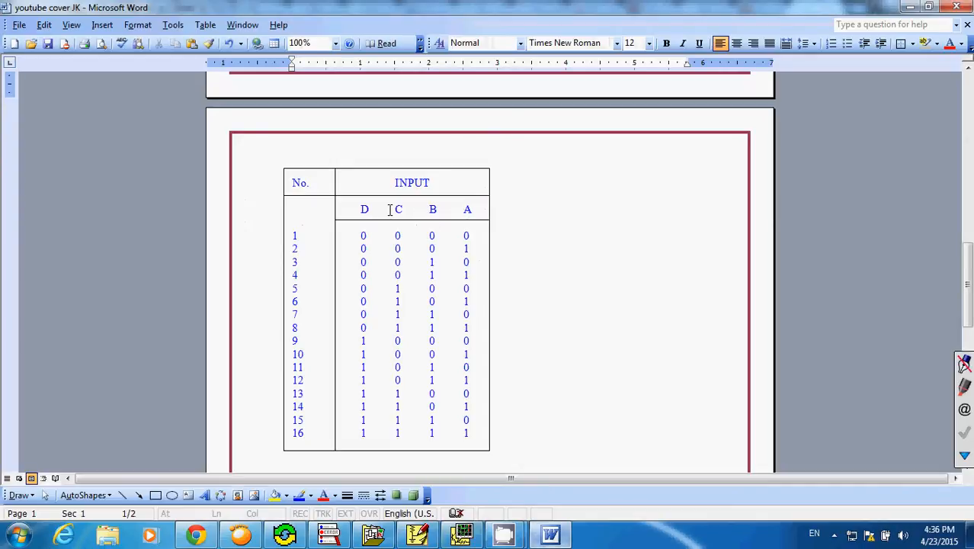
click(417, 535)
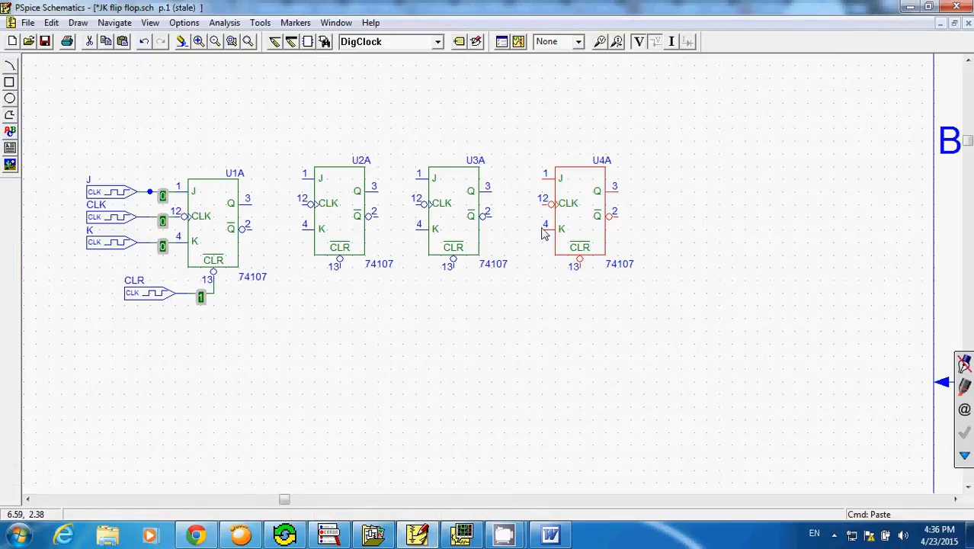
key(ctrl+w)
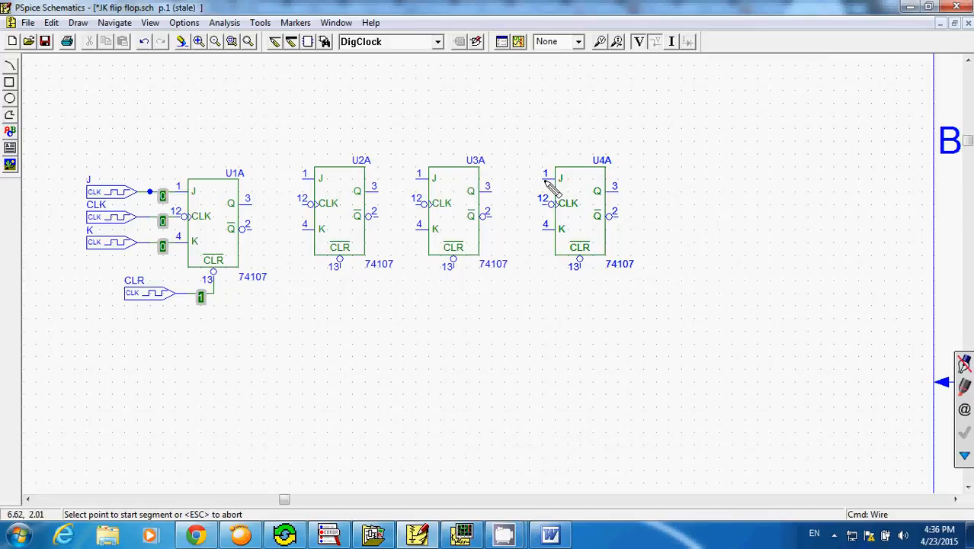
click(543, 180)
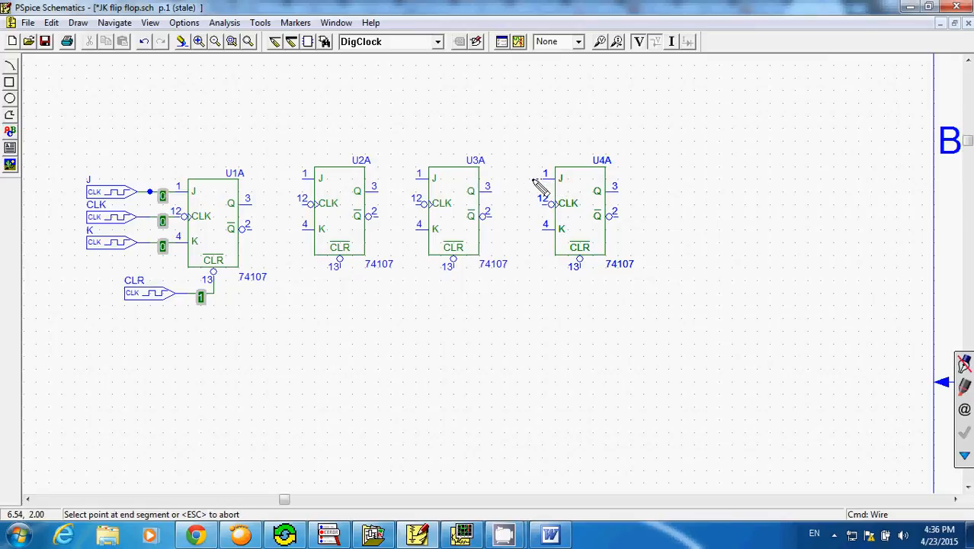
click(518, 180)
click(518, 229)
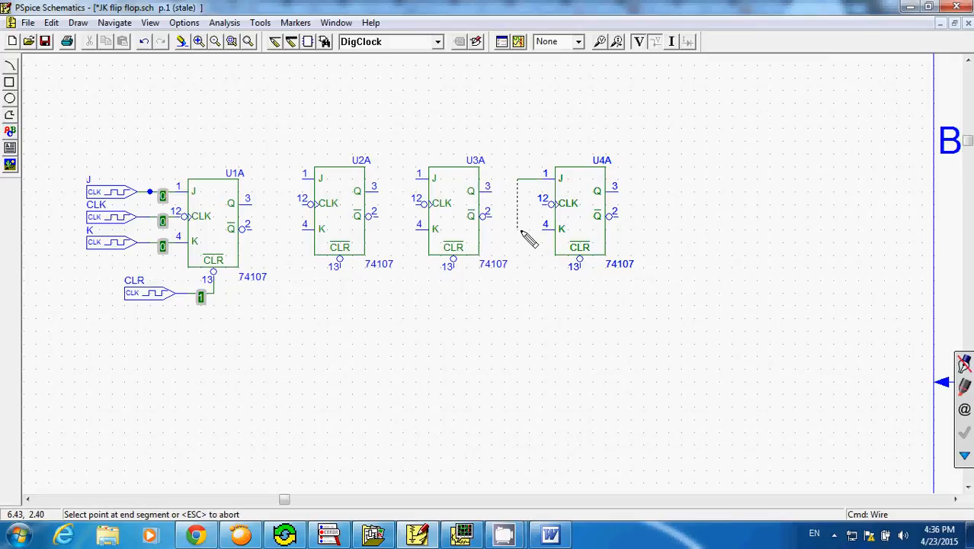
click(543, 228)
- Tie the J input to the K input with a wire on both U3A and U2A
click(417, 180)
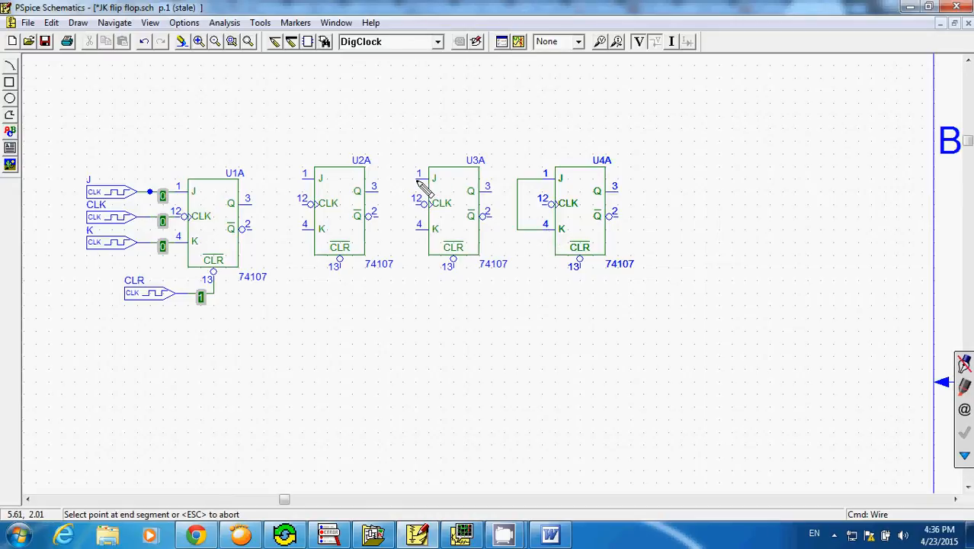
click(391, 181)
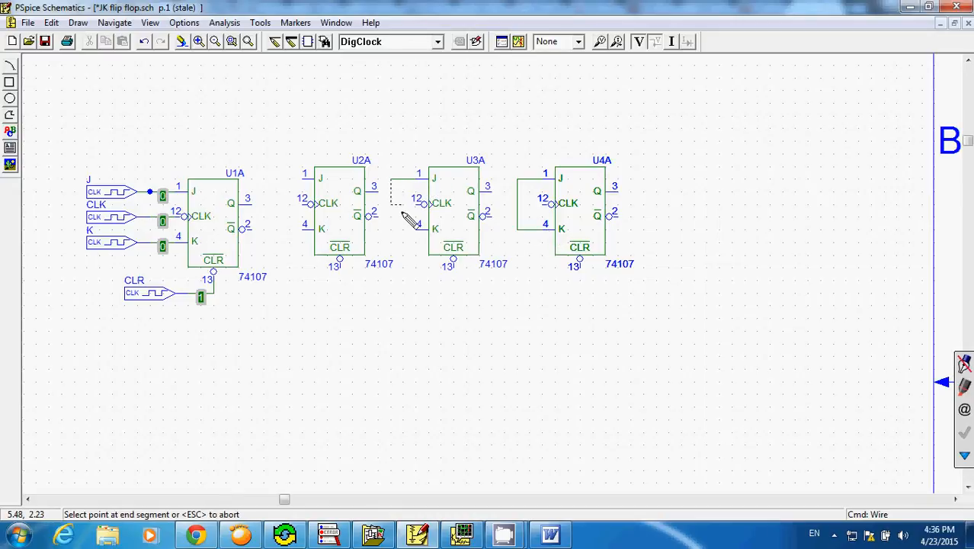
click(418, 229)
click(305, 180)
click(276, 180)
click(305, 229)
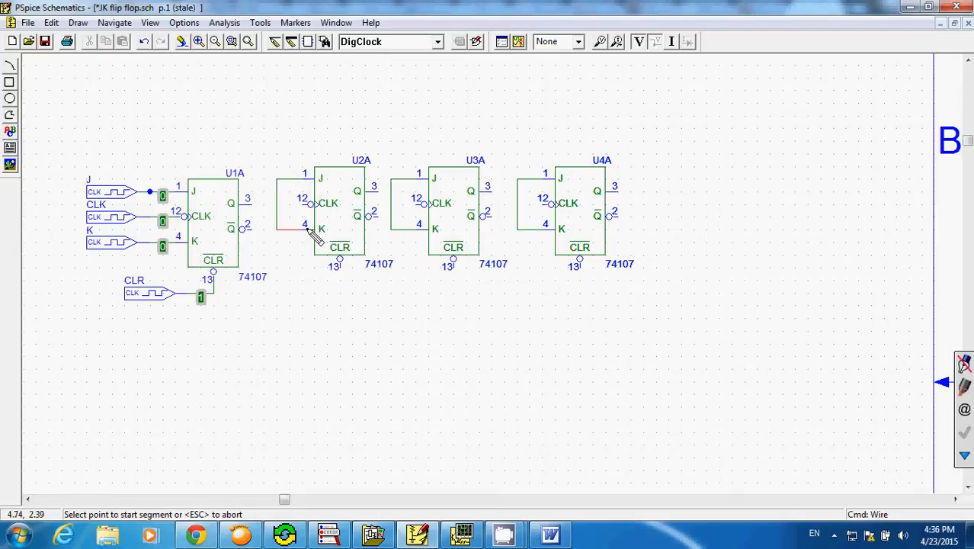
- Cut the J, CLK and K clock sources from U1A's inputs and paste them unconnected in free space up and left of U1A
click(112, 196)
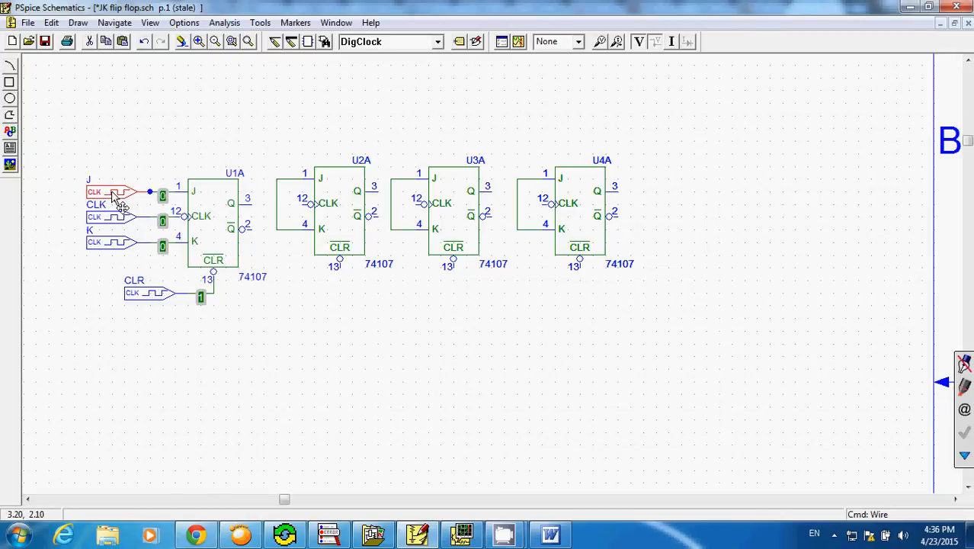
drag(79, 163, 161, 264)
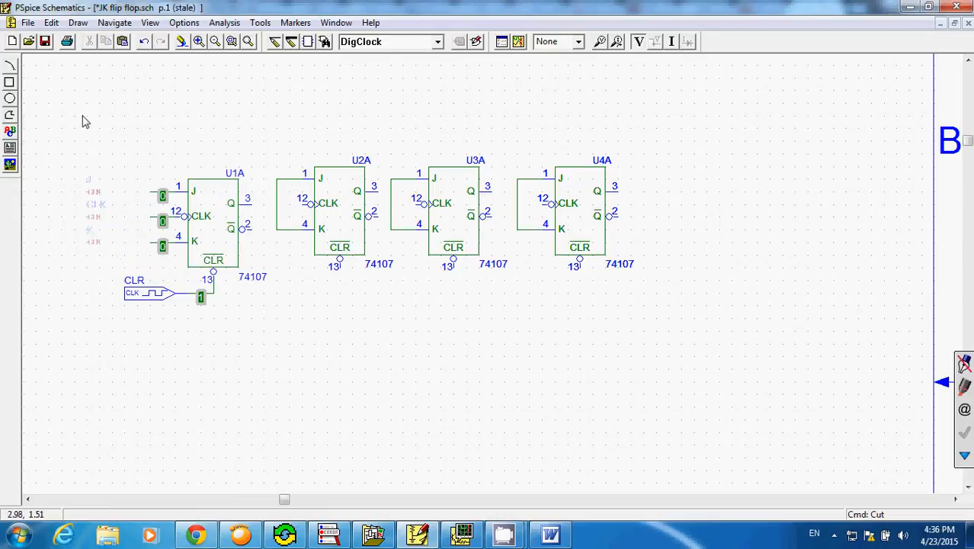
key(ctrl+v)
click(44, 122)
click(287, 80)
click(230, 213)
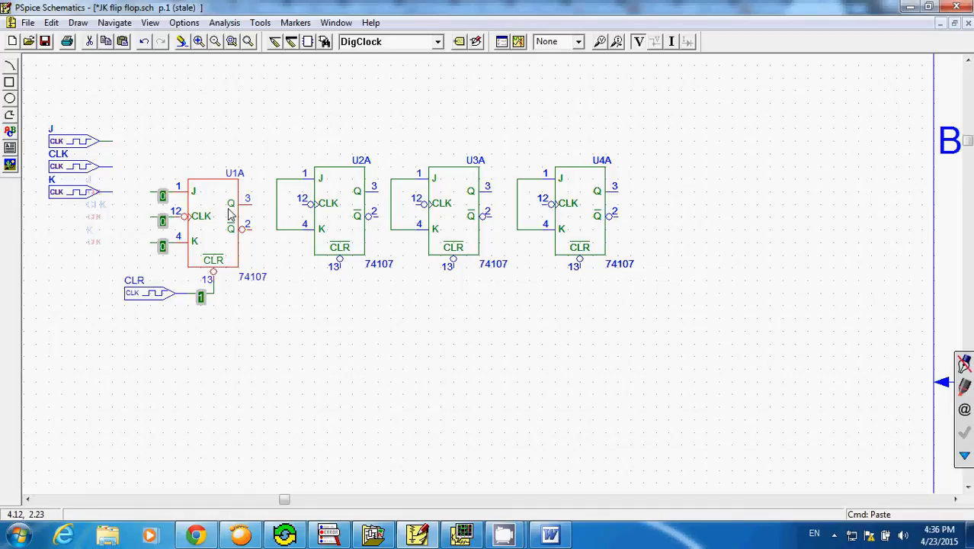
- Wire U1A's J and K inputs together, routing around its CLK input
key(ctrl+w)
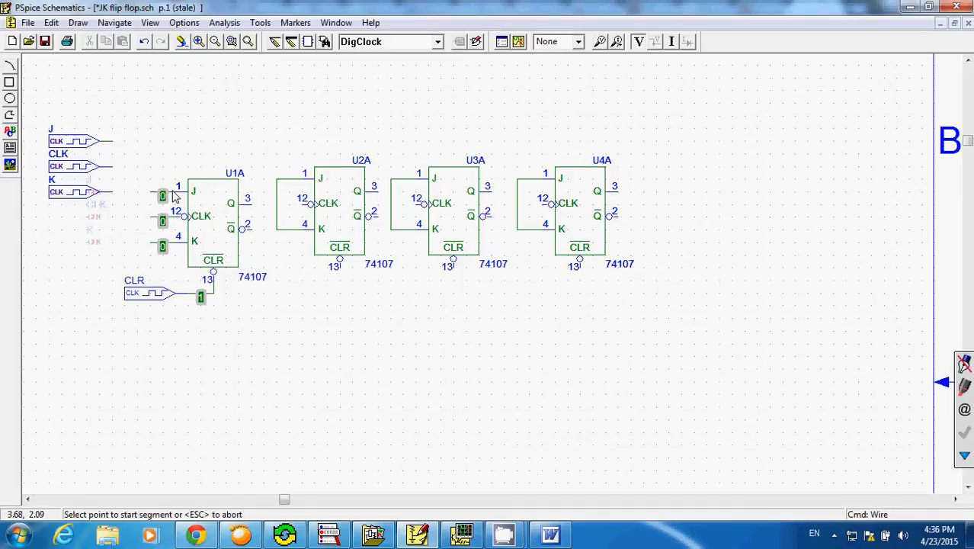
click(142, 192)
click(140, 192)
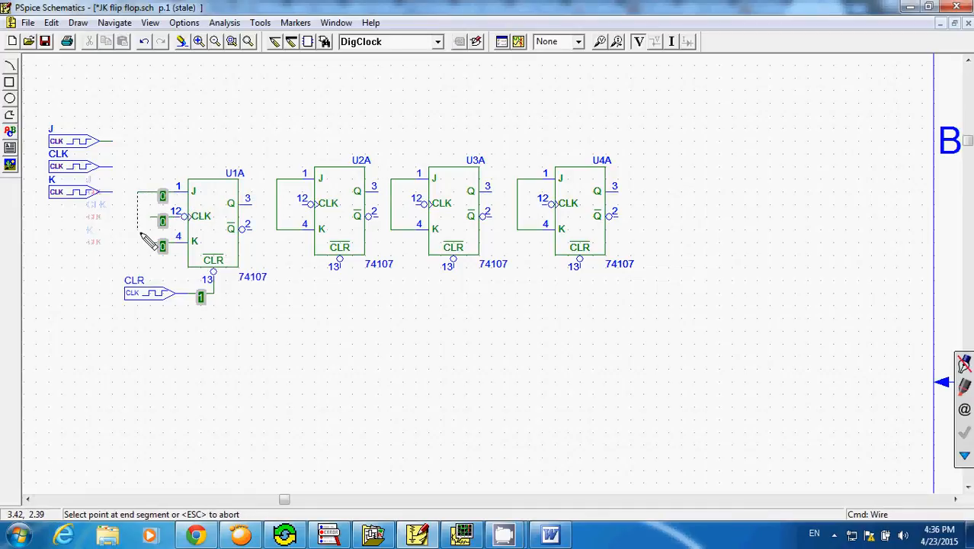
click(151, 241)
right_click(152, 241)
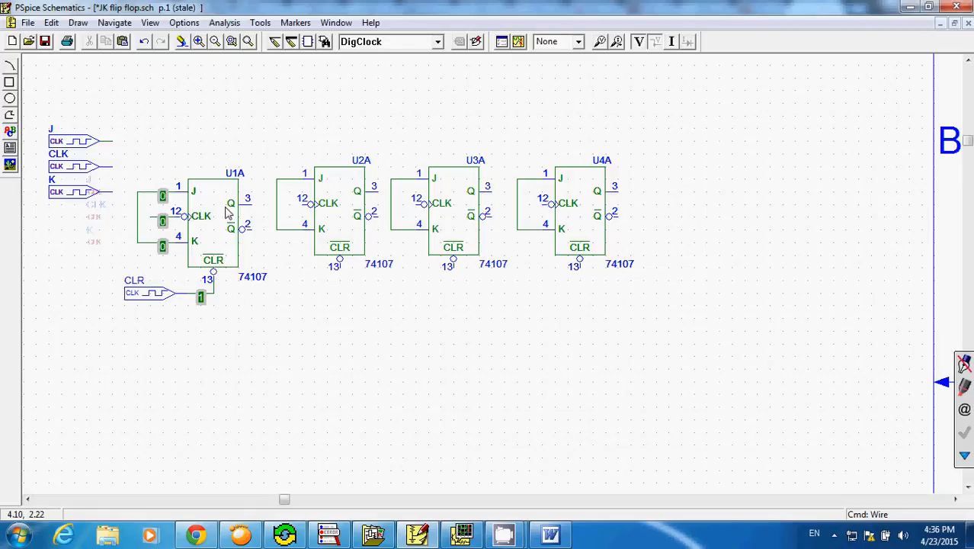
- Move U1A with its J-K wiring up to line up with the other three flip-flops, and refresh the view
drag(122, 156, 253, 243)
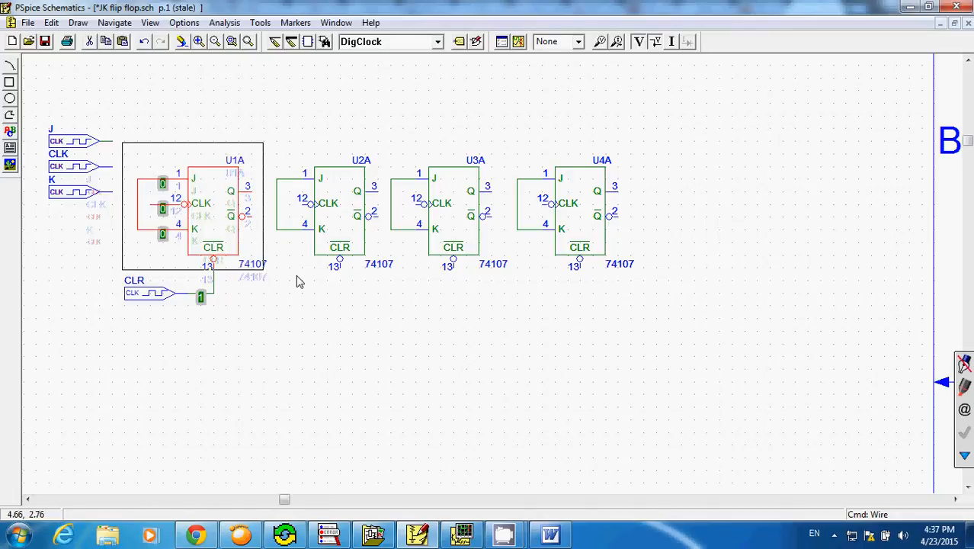
click(299, 281)
click(199, 41)
click(215, 41)
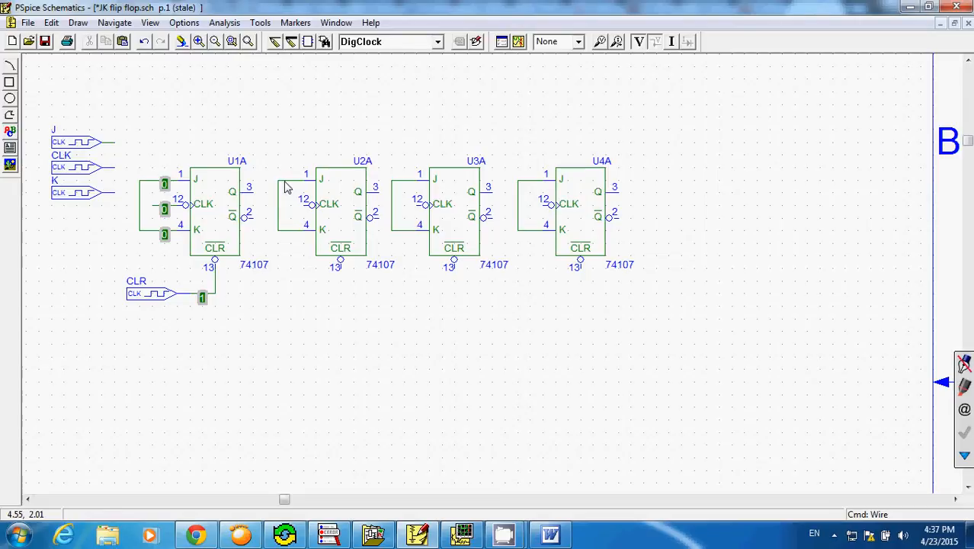
- Connect the tied J-K inputs of U1A, U2A, U3A and U4A to one common wire running above the flip-flops
click(140, 181)
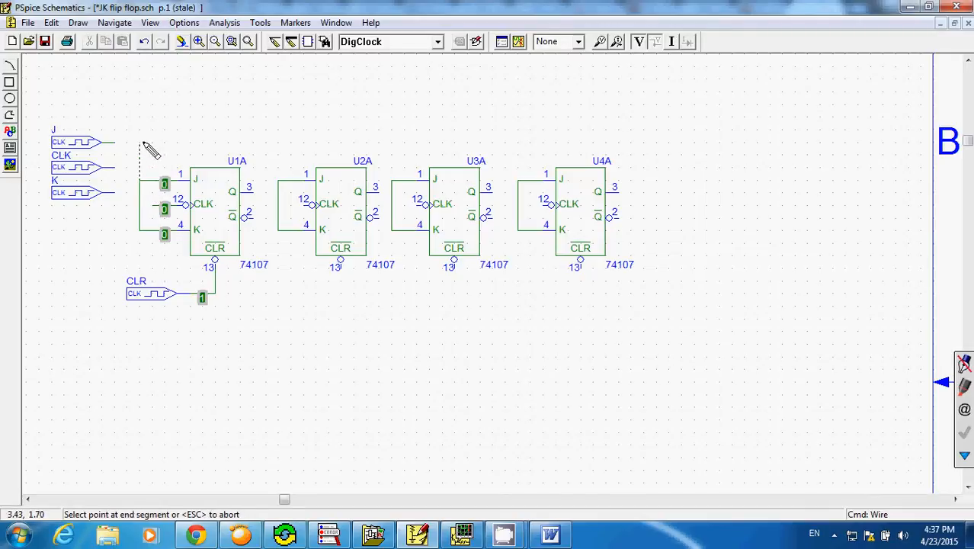
click(139, 130)
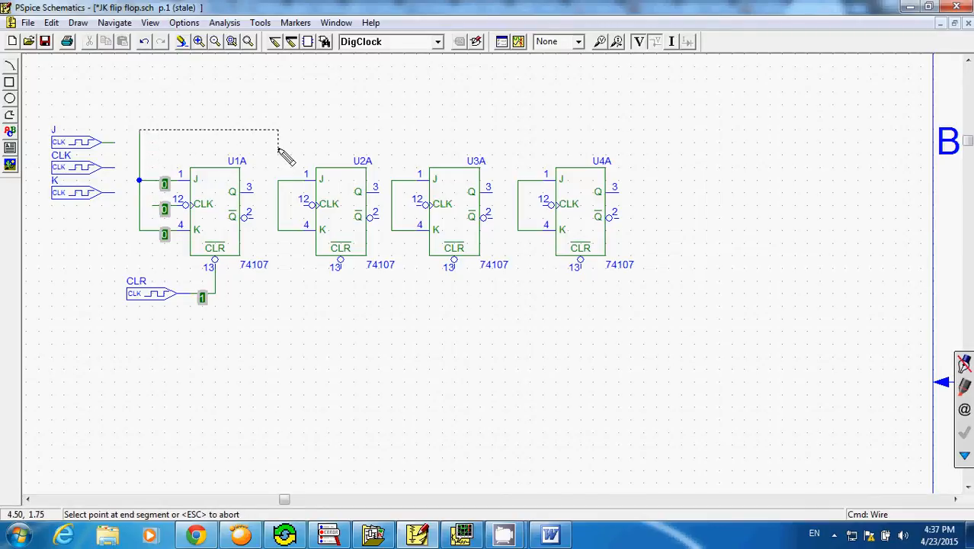
click(278, 181)
click(278, 131)
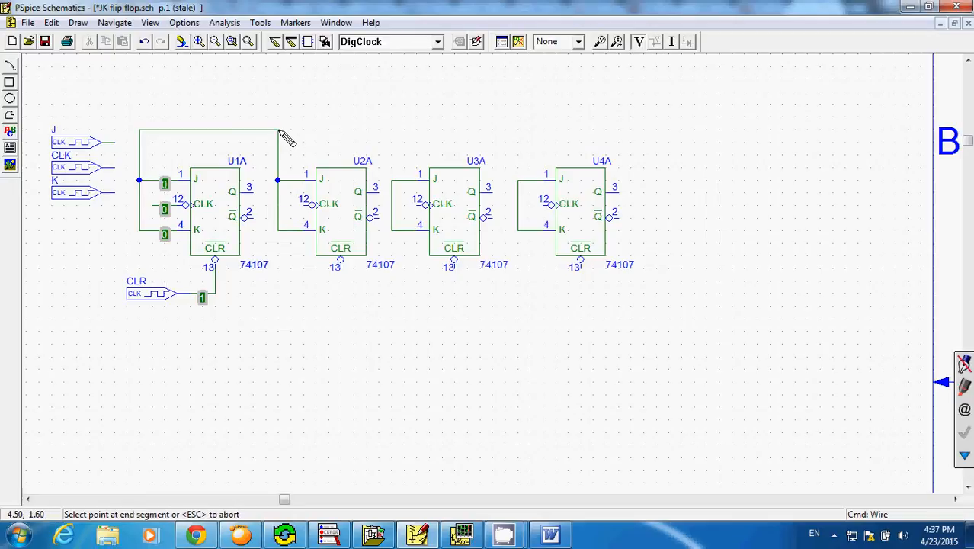
click(391, 131)
click(392, 180)
click(392, 131)
click(518, 131)
click(518, 181)
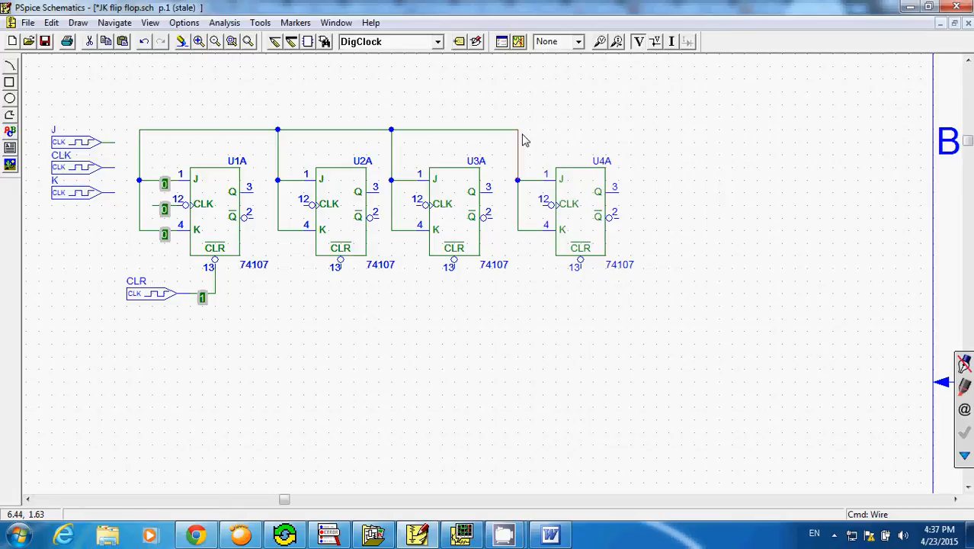
- Copy the CLR clock source, rotate the copy 180 degrees and attach it to the common J-K wire above U4A
click(167, 294)
key(ctrl+c)
key(ctrl+v)
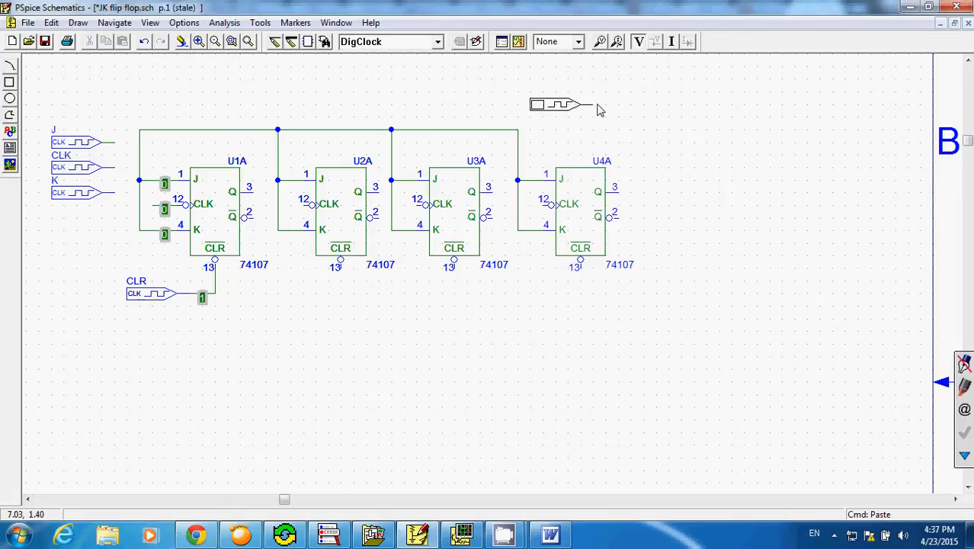
click(598, 109)
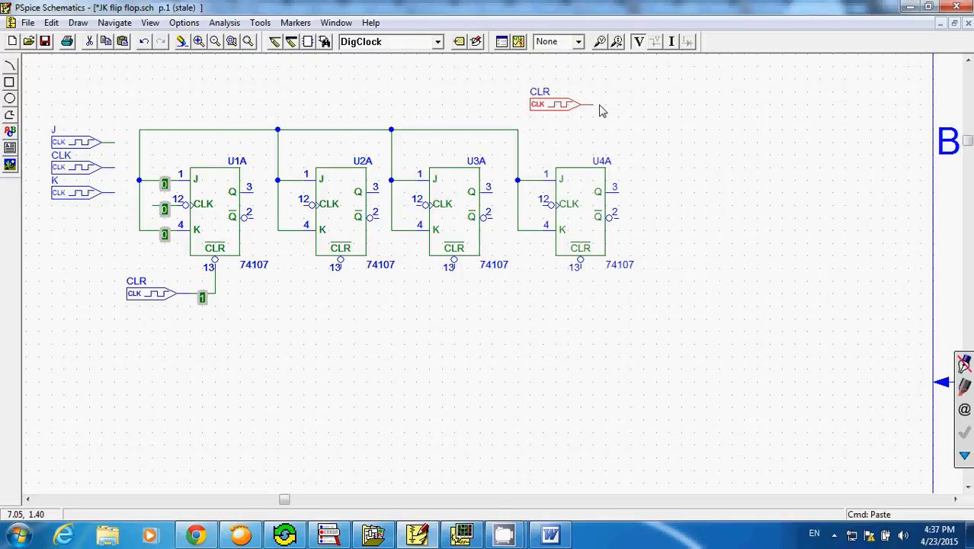
key(ctrl+r)
key(ctrl+r)
drag(632, 106, 555, 129)
click(635, 111)
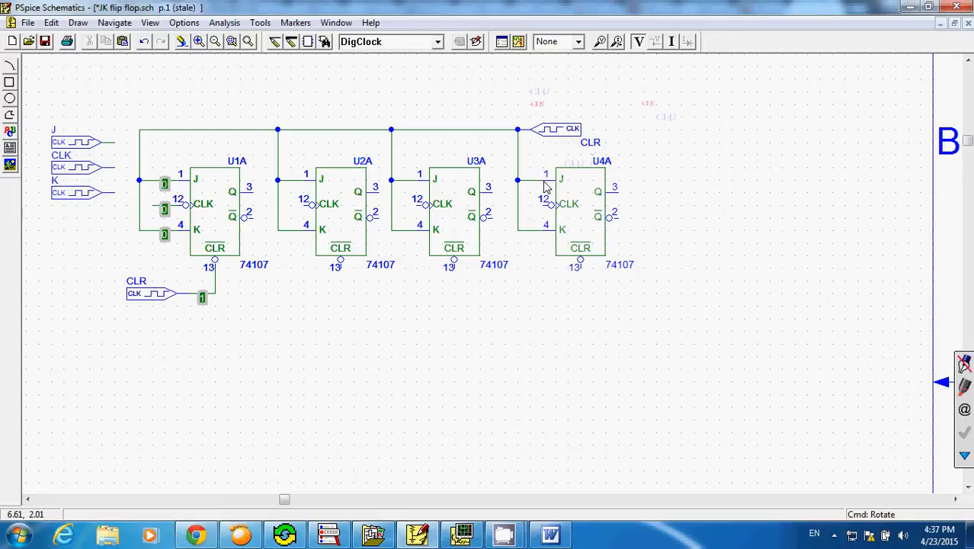
- Review the on-time, off-time, start and opposite values of the clock source feeding the common J-K wire
click(552, 136)
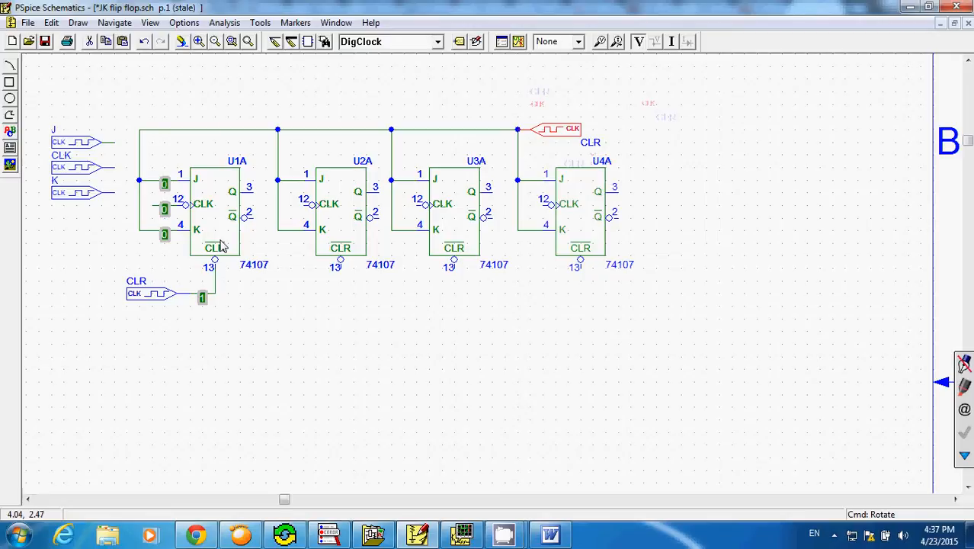
click(51, 23)
click(121, 184)
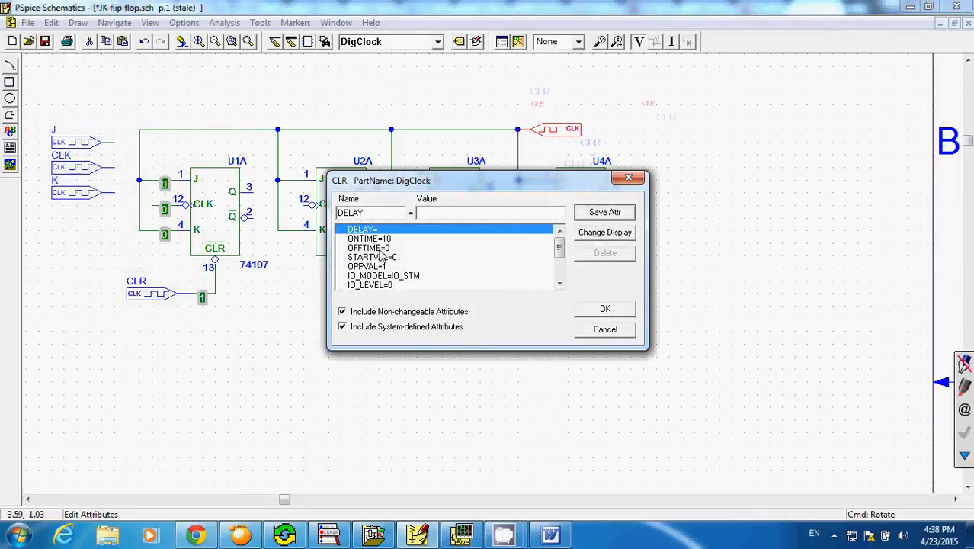
click(606, 311)
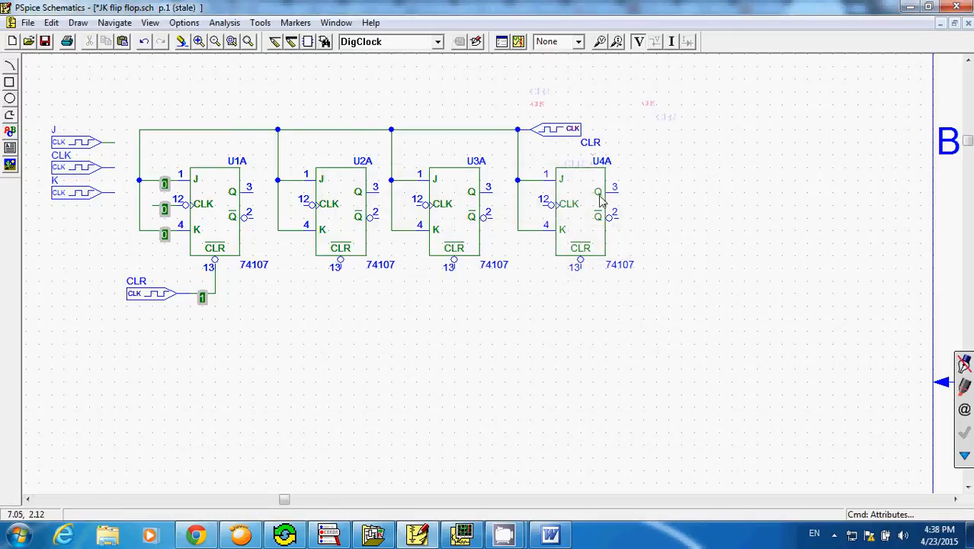
- Wire each Q output to the following flip-flop's CLK input, from U1A through U2A and U3A to U4A
key(ctrl+w)
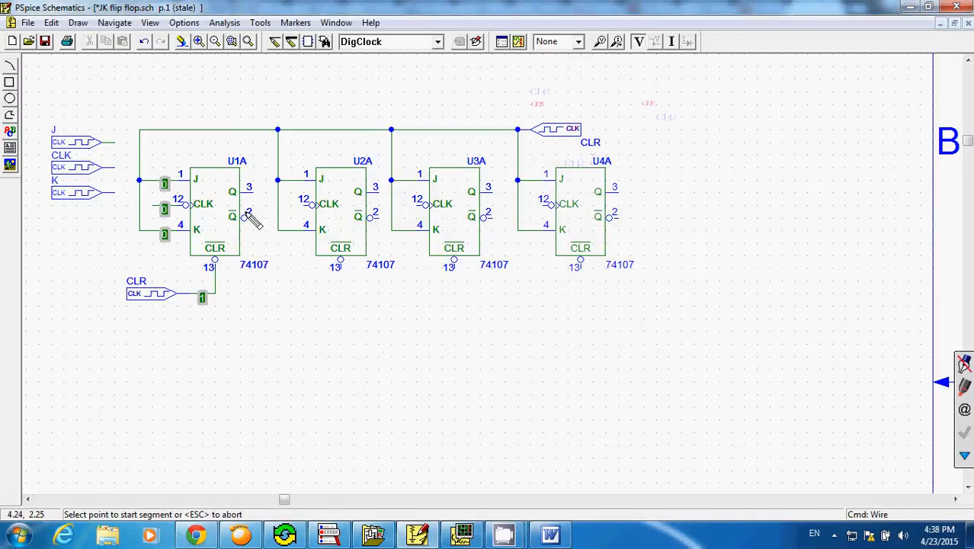
click(253, 193)
click(311, 205)
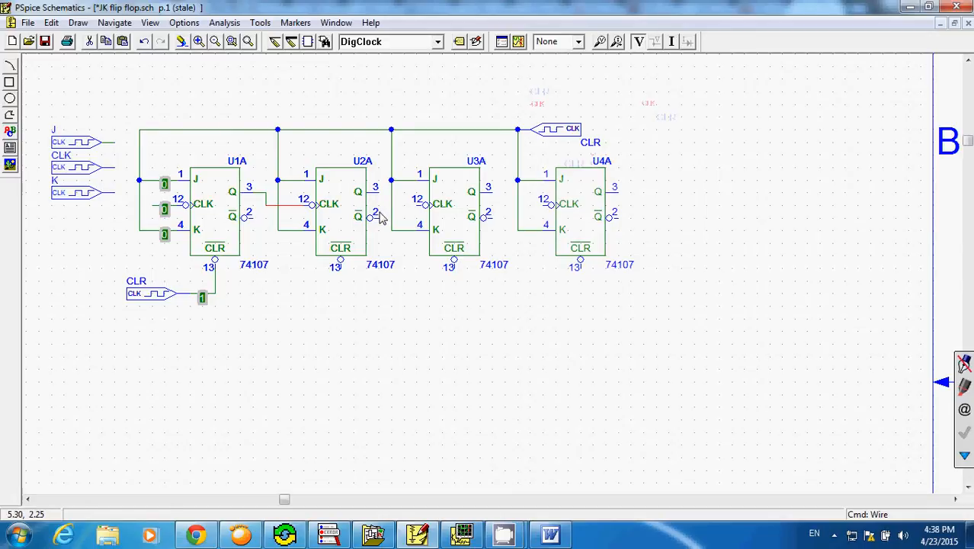
click(401, 196)
click(419, 205)
click(503, 201)
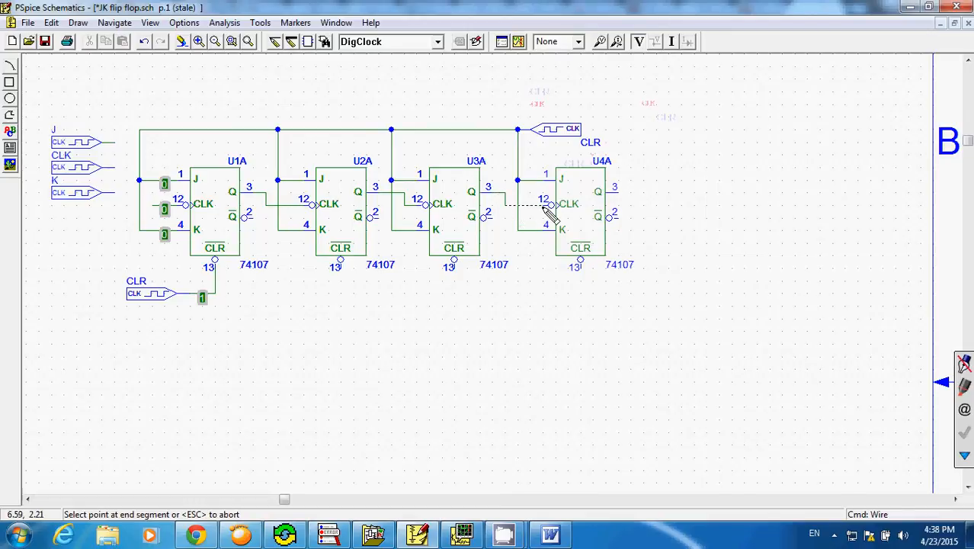
click(543, 205)
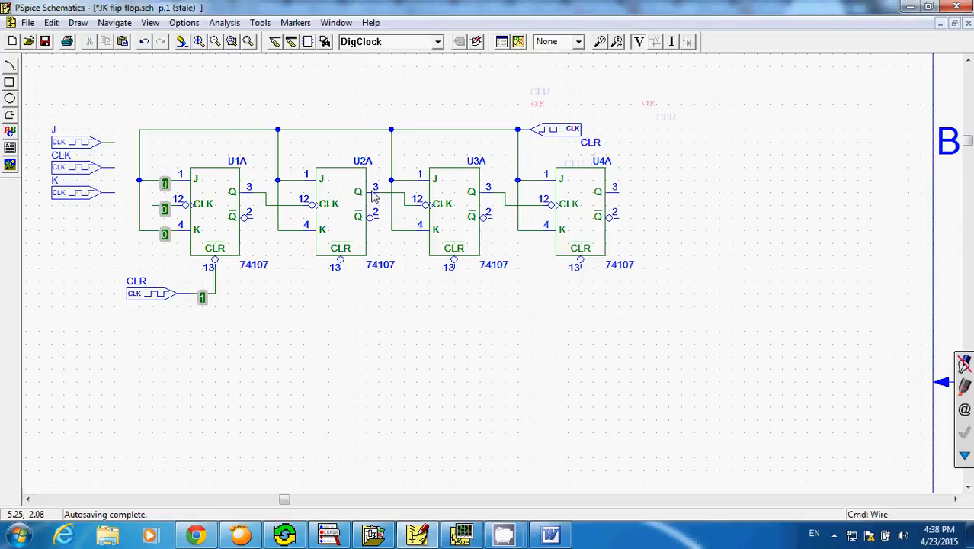
- Compare flip-flops U1A and U2A in the schematic with the D C B A columns of the count table in Word
click(243, 169)
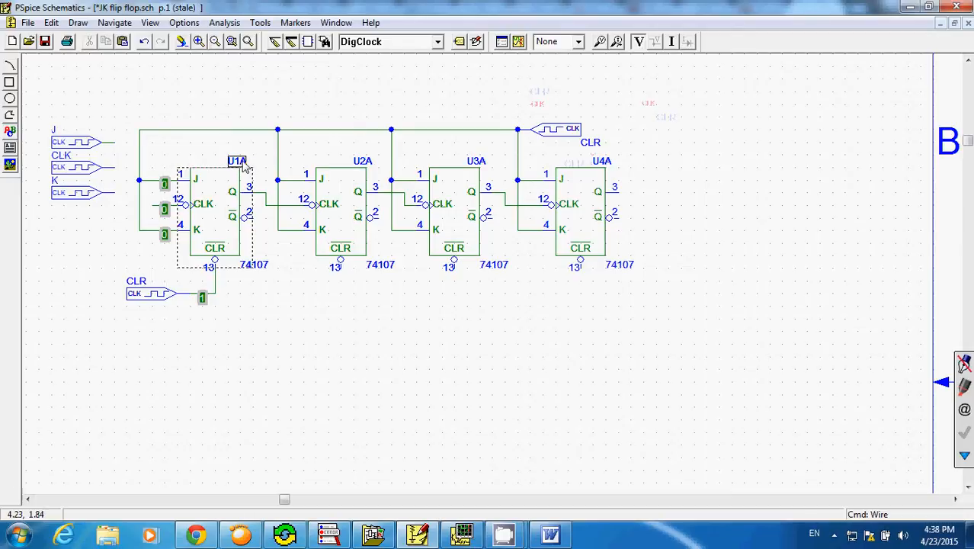
click(550, 537)
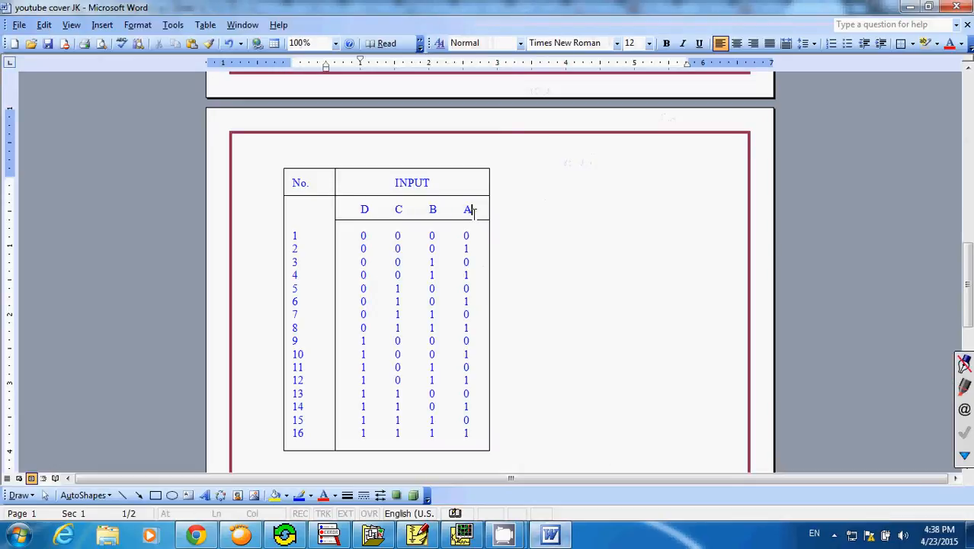
click(365, 209)
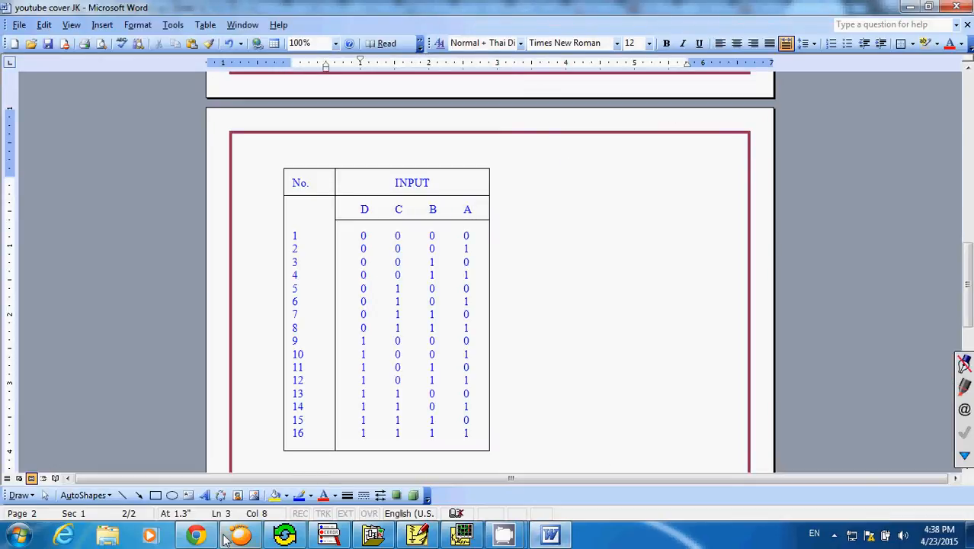
click(423, 531)
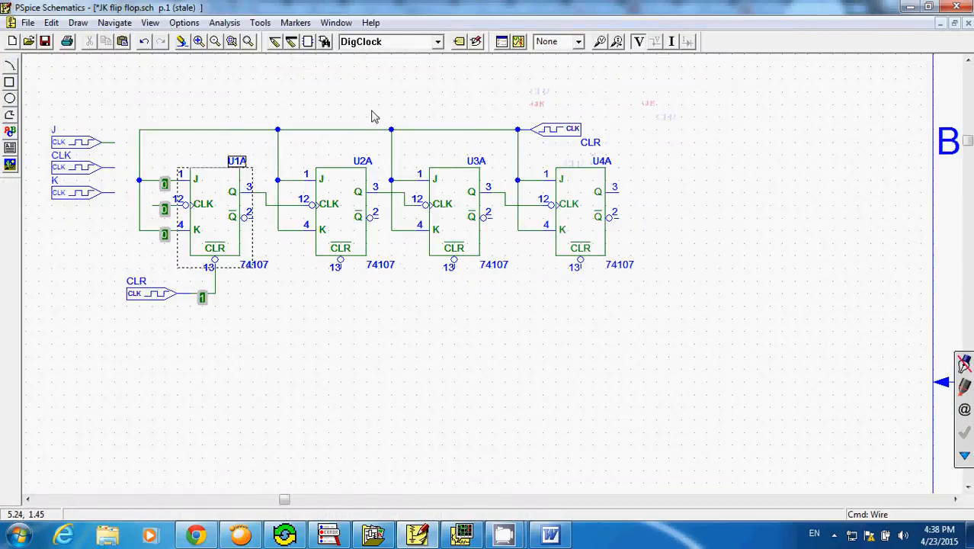
click(369, 166)
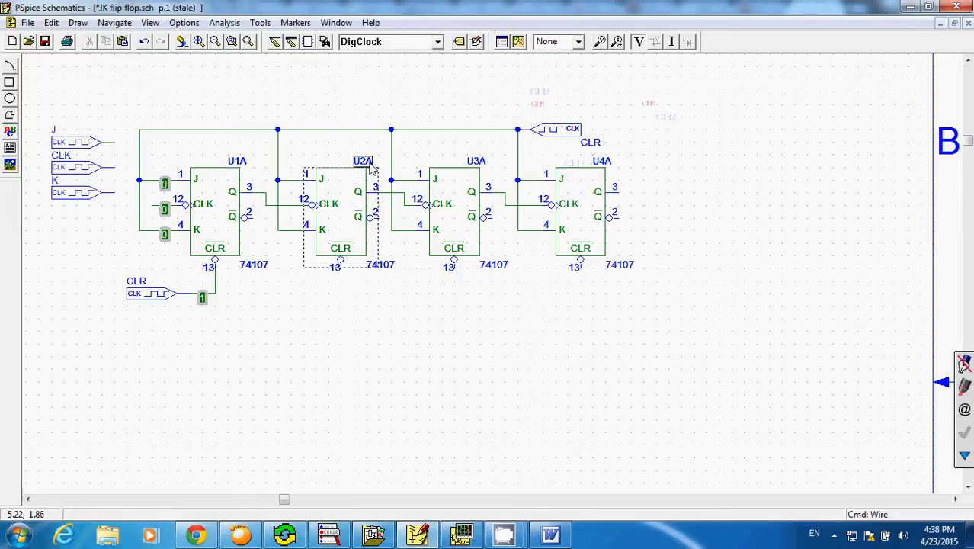
- Change the gate of flip-flop U2A to B
click(52, 23)
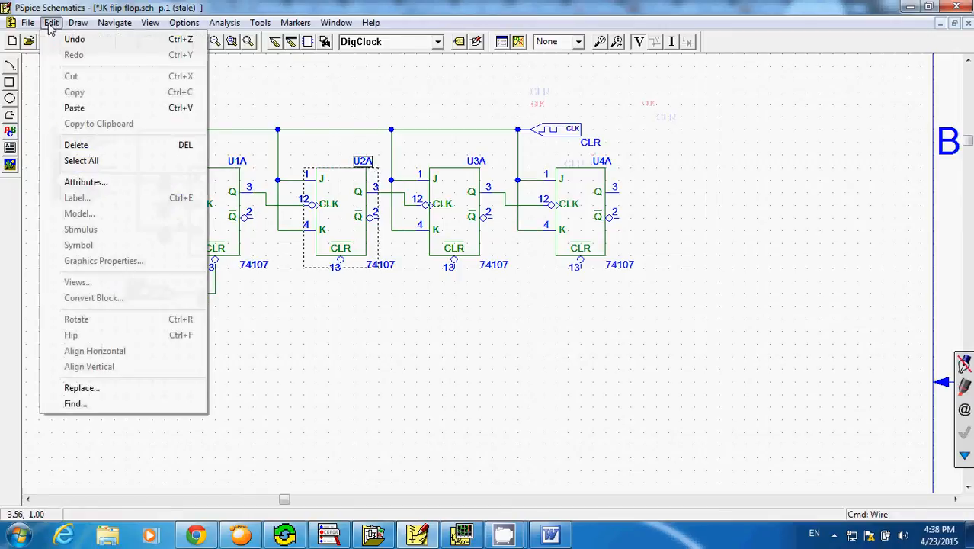
click(86, 181)
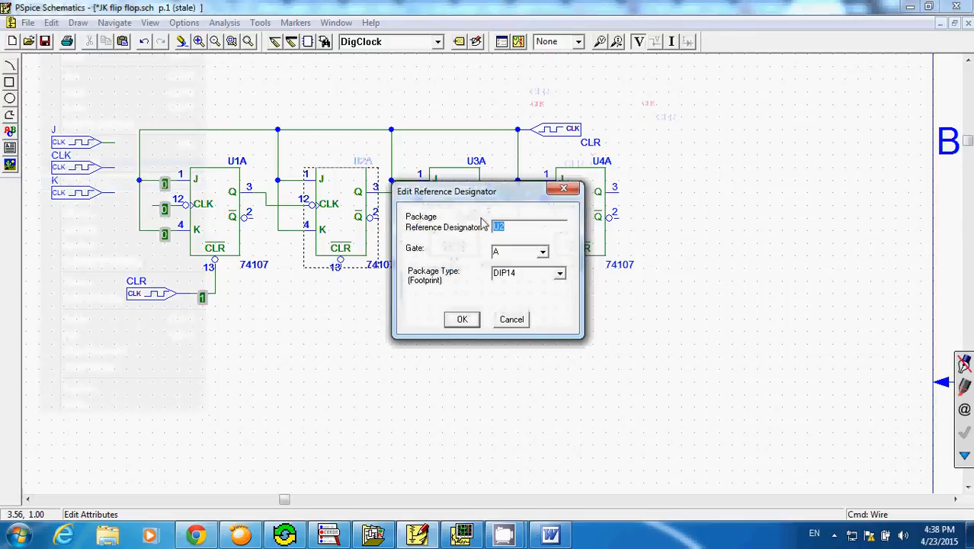
click(500, 253)
key(Down)
click(461, 319)
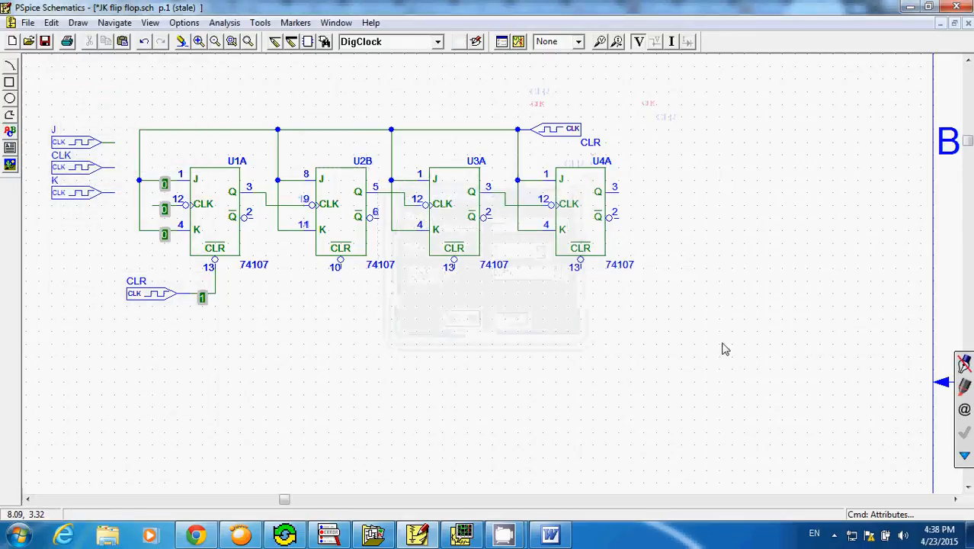
- Change the gate of flip-flop U3A to C
click(482, 171)
click(52, 23)
click(77, 181)
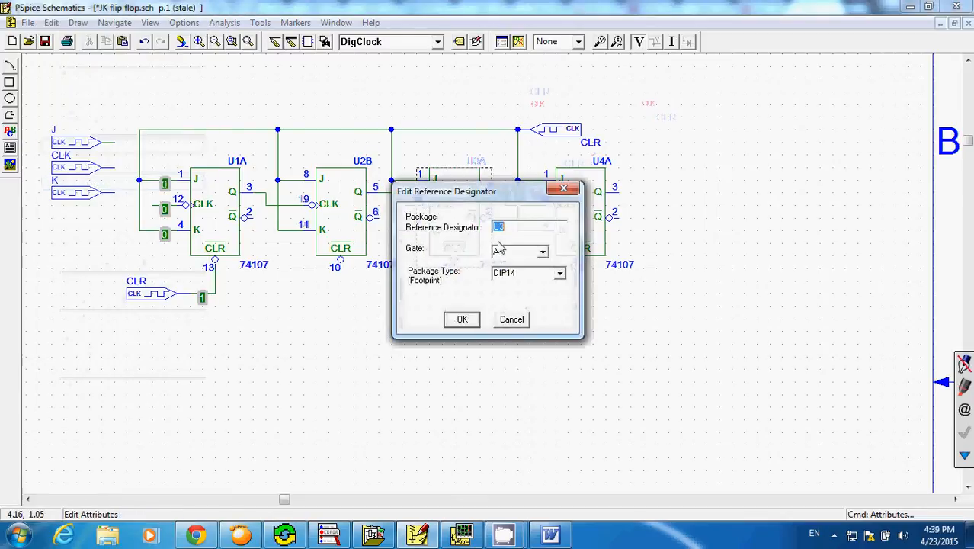
click(510, 249)
key(Down)
key(Down)
click(462, 319)
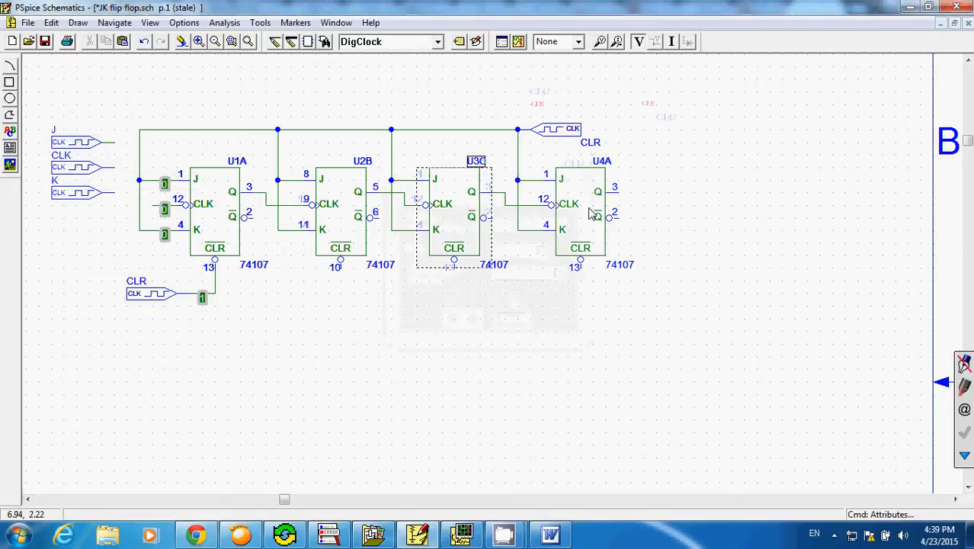
- Change the gate of flip-flop U4A to D
click(608, 168)
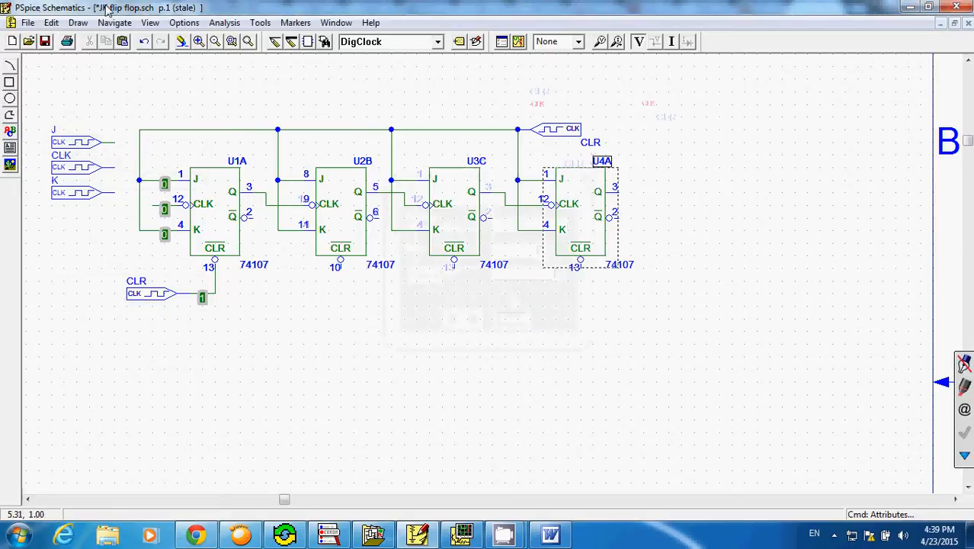
click(53, 23)
click(95, 183)
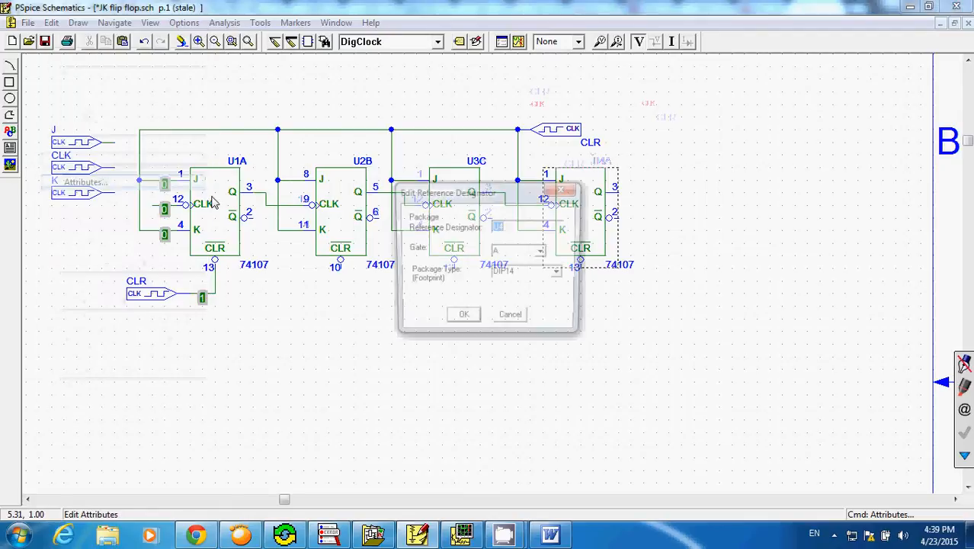
click(504, 250)
text(B)
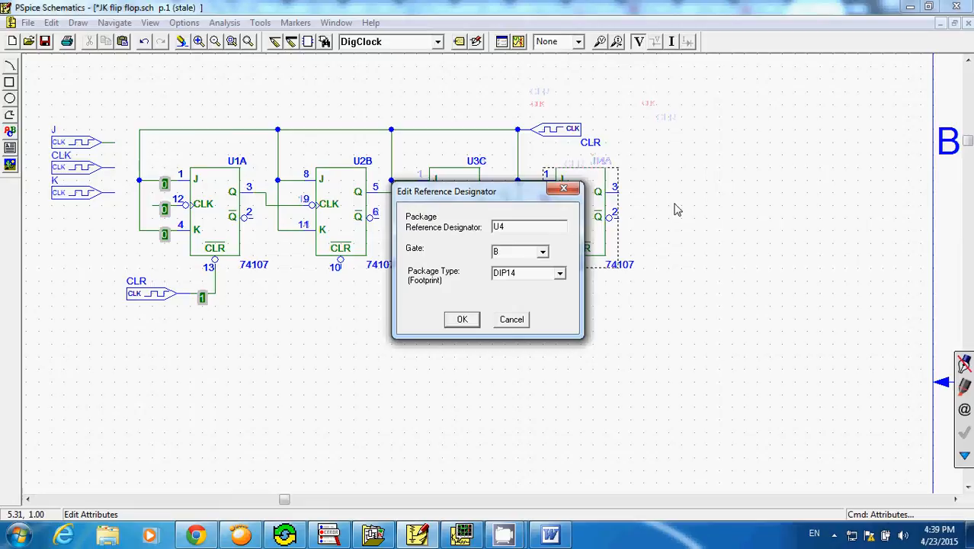
click(462, 318)
click(199, 42)
click(216, 41)
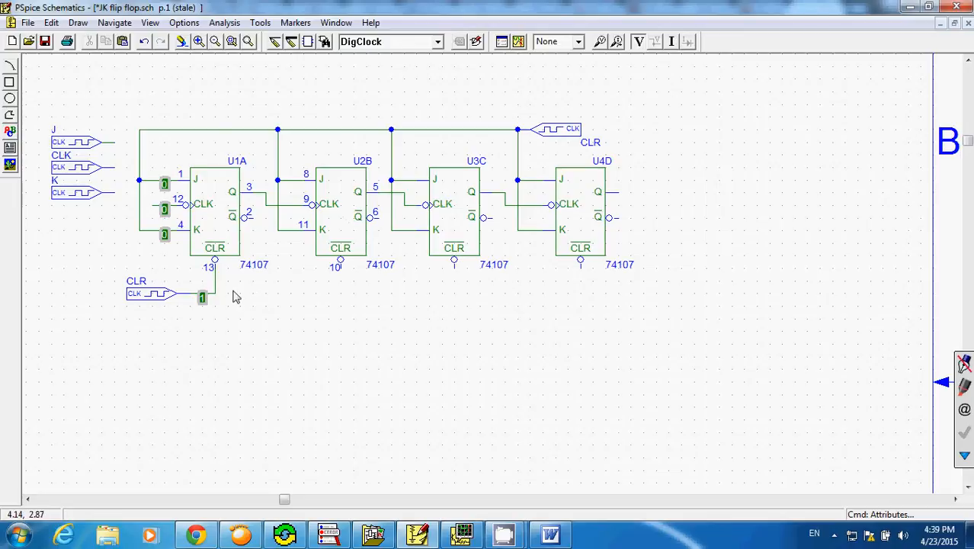
- Wire the CLR pins of U2B, U3C and U4D to U1A's CLR line so all four flip-flops share one clear source
key(ctrl+w)
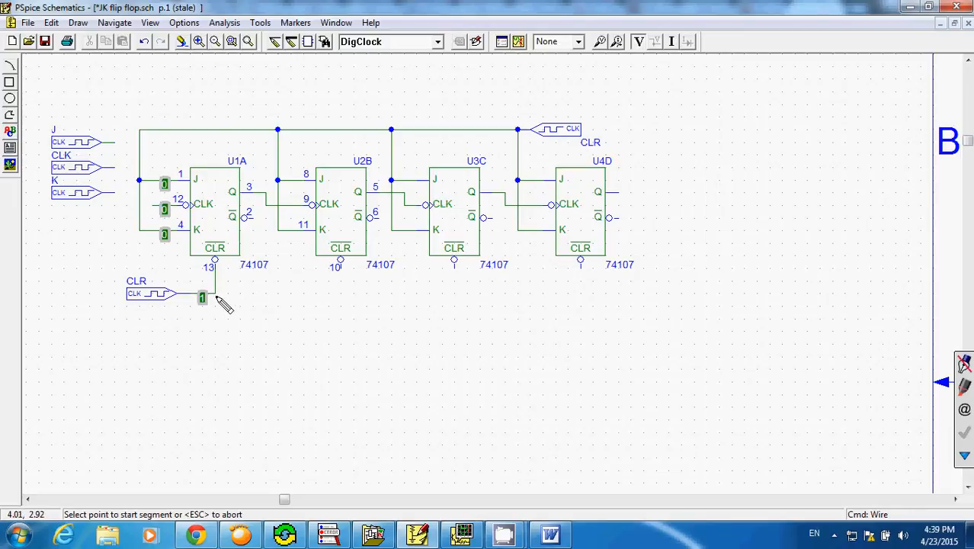
click(215, 294)
click(340, 293)
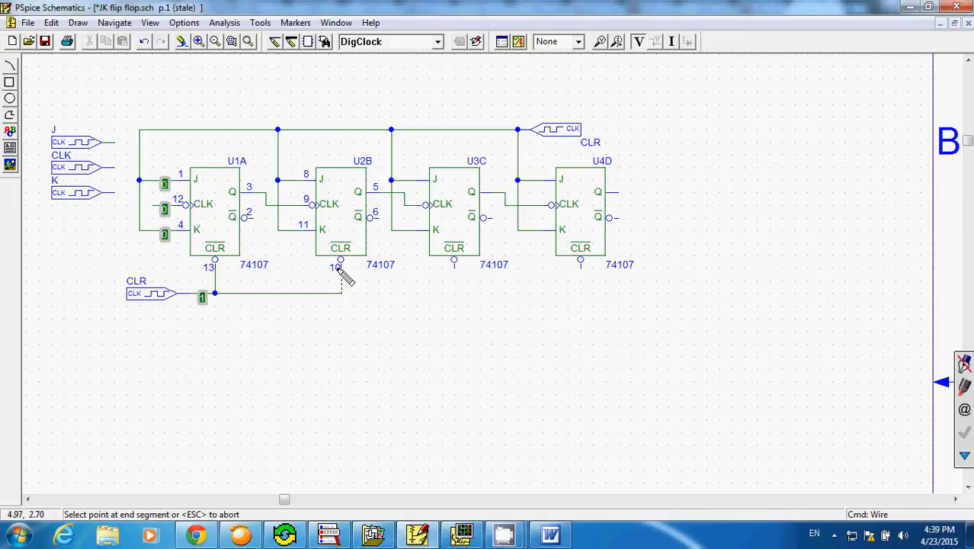
click(340, 293)
click(454, 293)
click(454, 261)
click(455, 294)
click(581, 294)
click(581, 263)
right_click(578, 267)
click(701, 298)
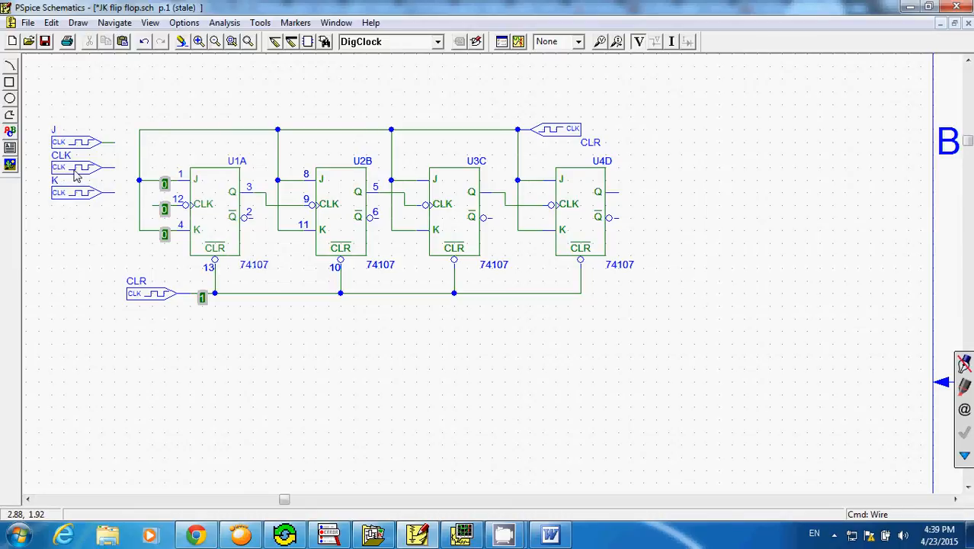
- Move the K source down out of the way, align the CLK source with U1A's CLK input and wire them together
drag(75, 169, 88, 206)
click(55, 196)
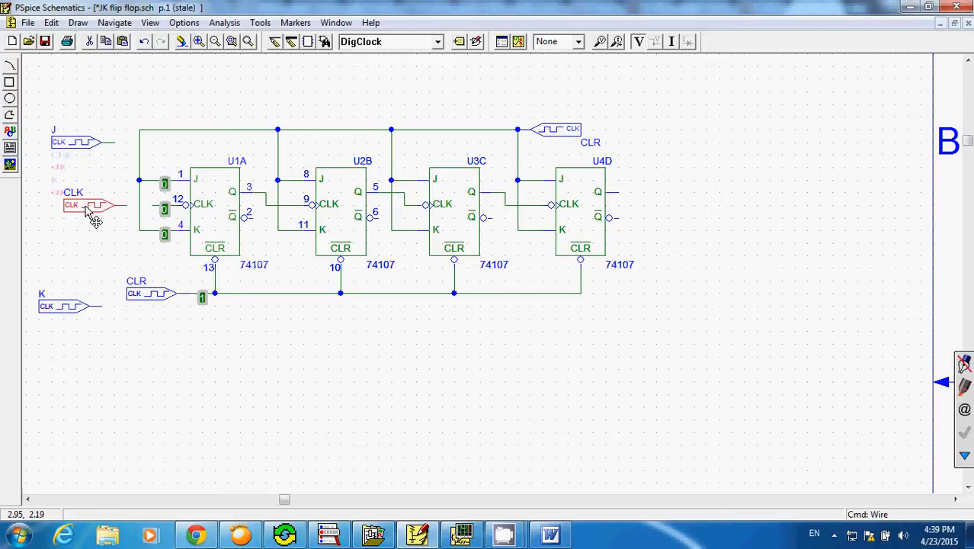
key(ctrl+w)
click(115, 205)
click(158, 205)
key(Escape)
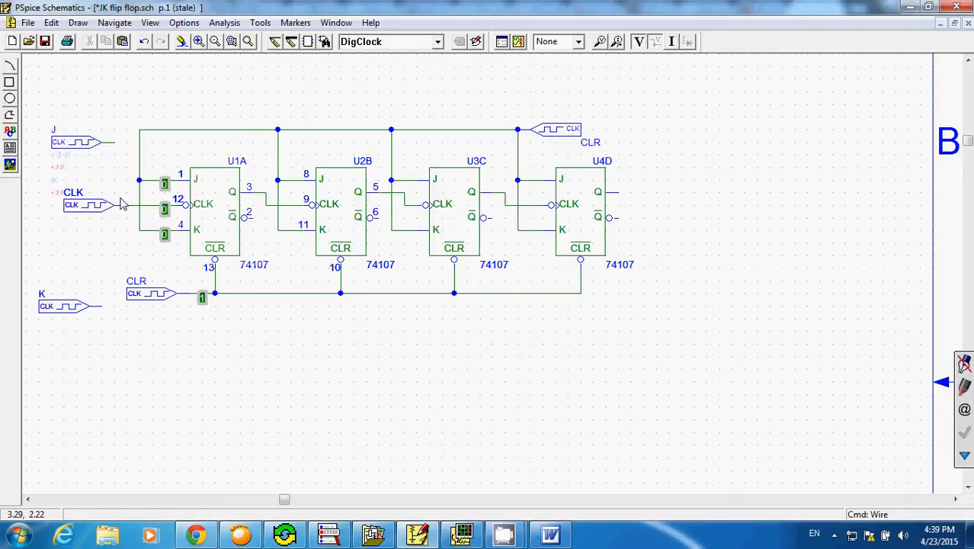
- Delete the unused J and K clock sources beside U1A
click(74, 152)
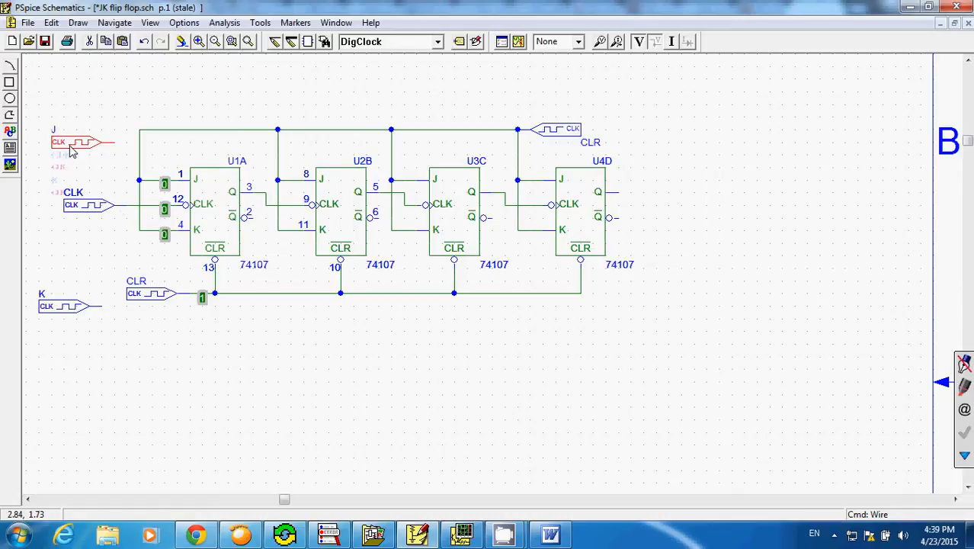
key(Delete)
click(76, 307)
key(Delete)
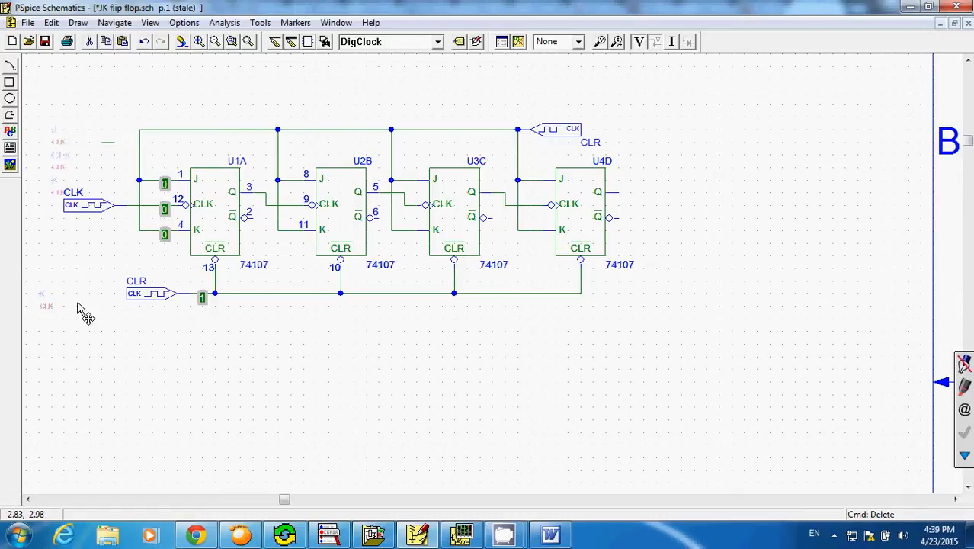
click(199, 42)
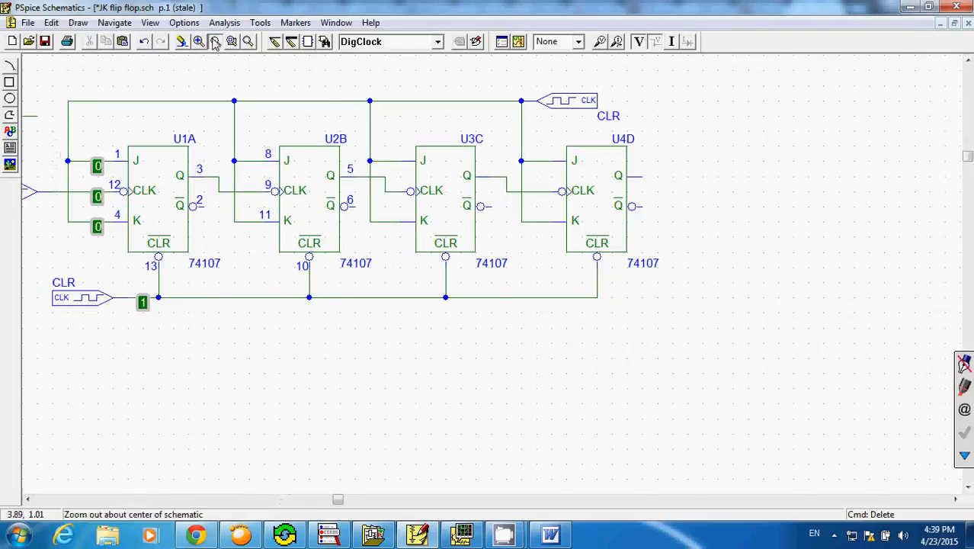
click(215, 42)
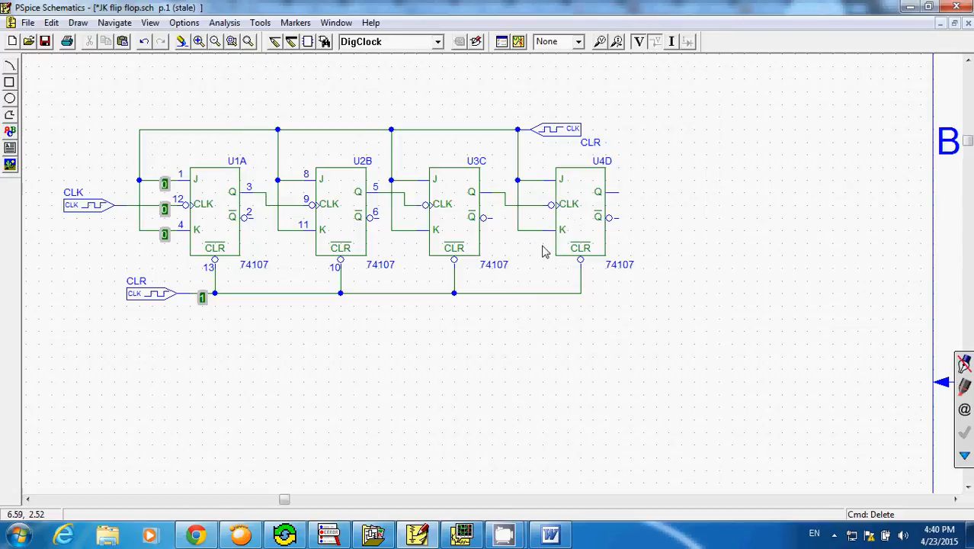
click(618, 199)
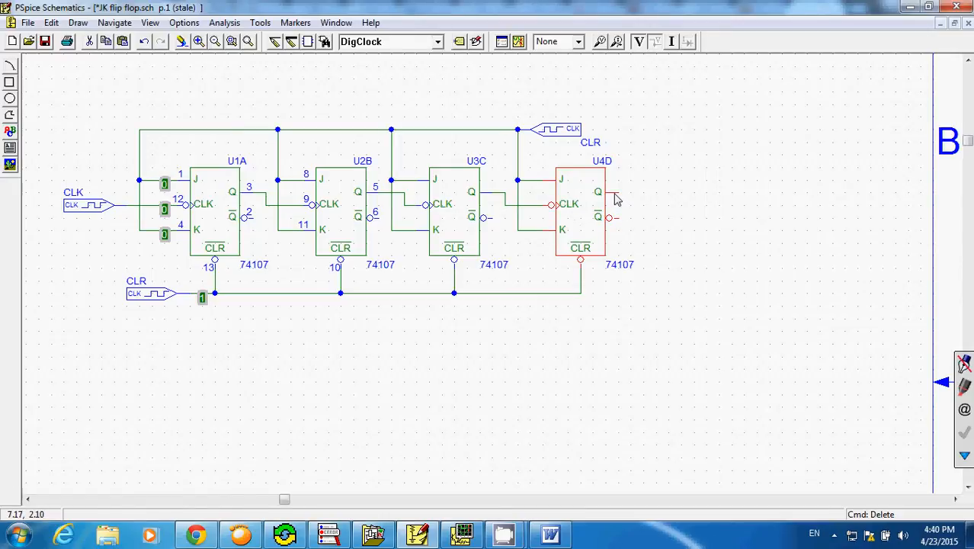
click(704, 192)
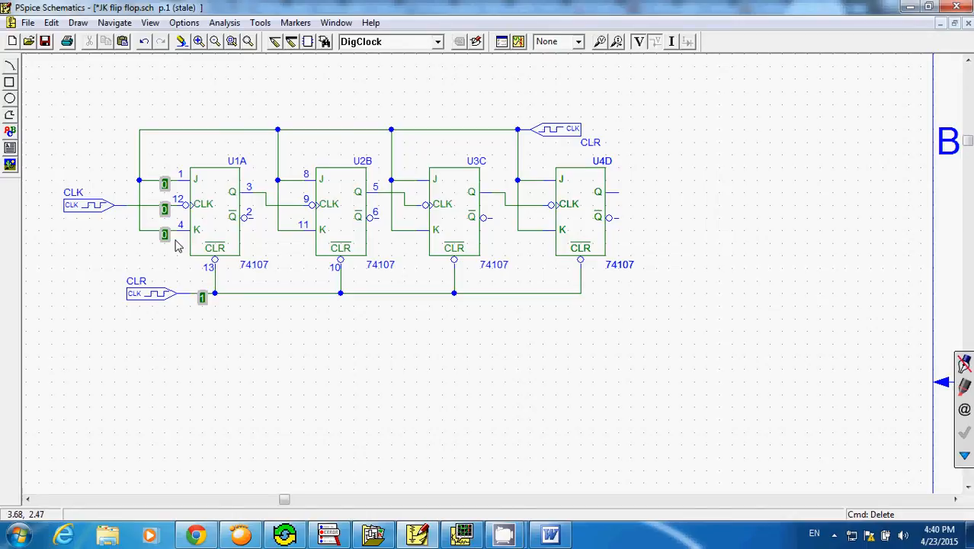
mouse_move(560, 536)
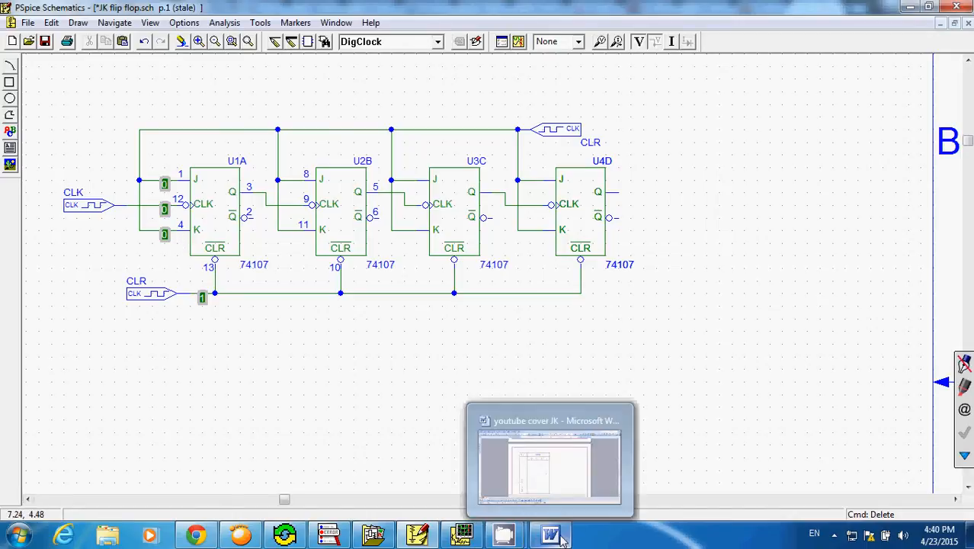
click(461, 536)
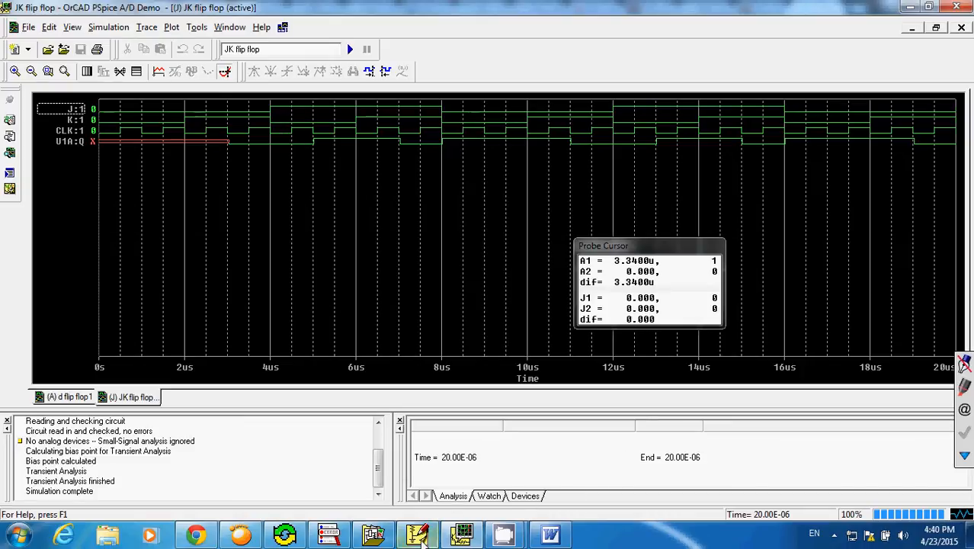
click(416, 534)
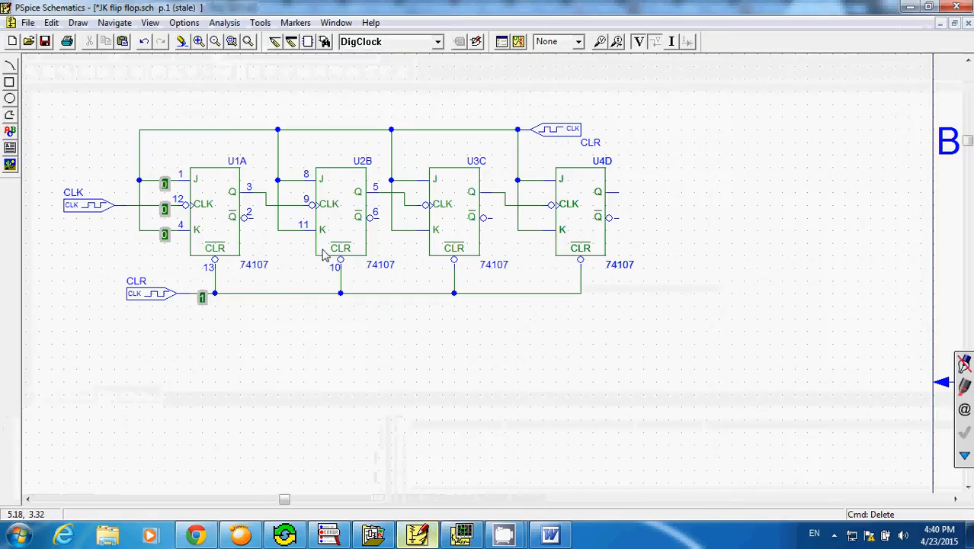
- With the annotation pen, draw a falling edge below the CLK source and circle the Q output of each flip-flop
click(963, 455)
click(895, 367)
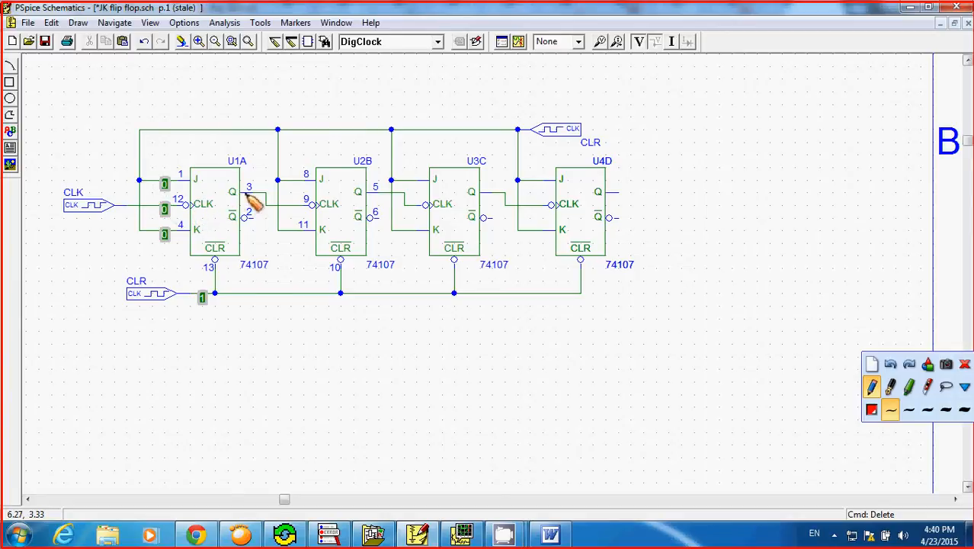
drag(89, 228, 114, 252)
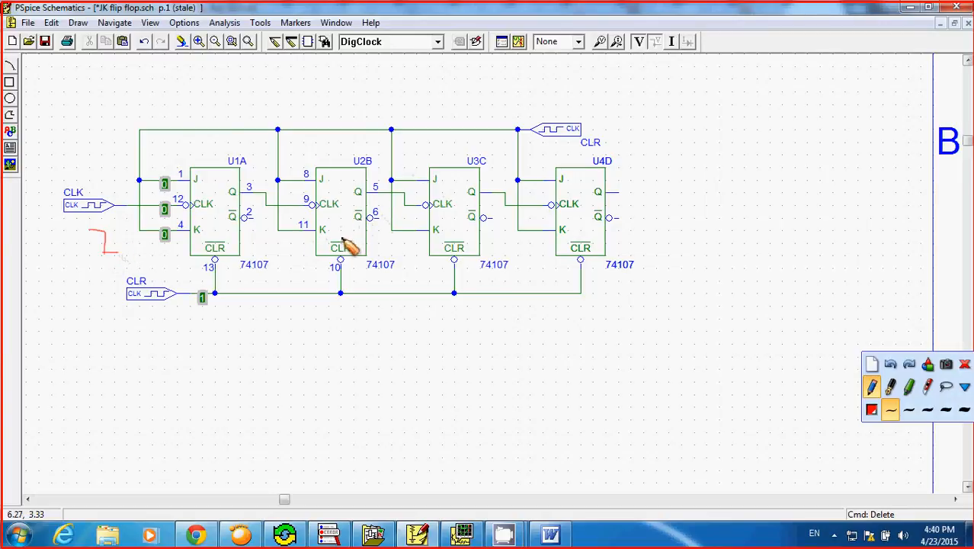
mouse_move(233, 188)
mouse_down()
mouse_move(227, 199)
mouse_move(252, 188)
mouse_up()
mouse_move(362, 179)
mouse_down()
mouse_move(350, 192)
mouse_move(370, 204)
mouse_move(372, 183)
mouse_up()
mouse_move(482, 180)
mouse_down()
mouse_move(468, 183)
mouse_move(492, 184)
mouse_up()
mouse_move(617, 188)
mouse_down()
mouse_move(594, 195)
mouse_move(618, 183)
mouse_up()
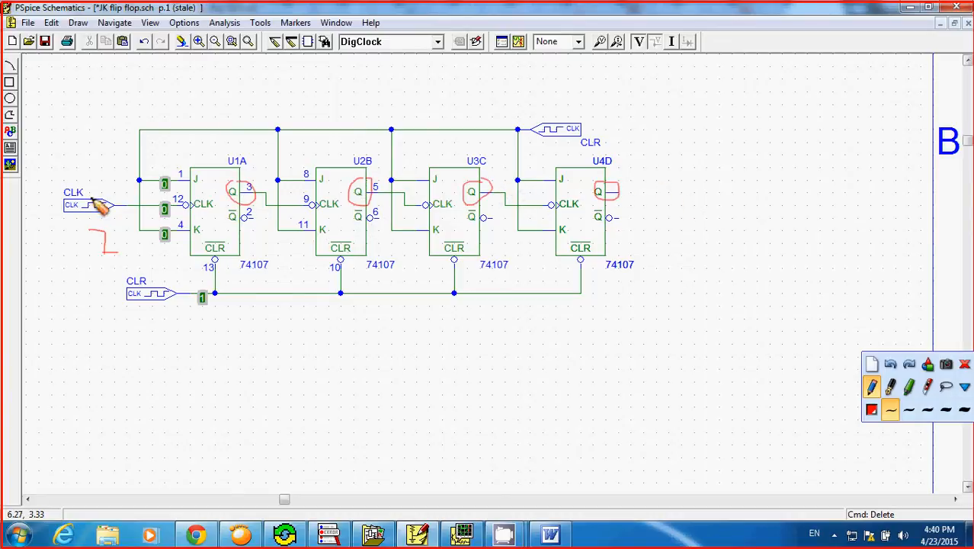
- Sketch a short clock trace and a QA waveform below U1A, mark 0 above U1A and add a QB label
mouse_move(195, 329)
mouse_down()
mouse_move(225, 331)
mouse_move(218, 319)
mouse_up()
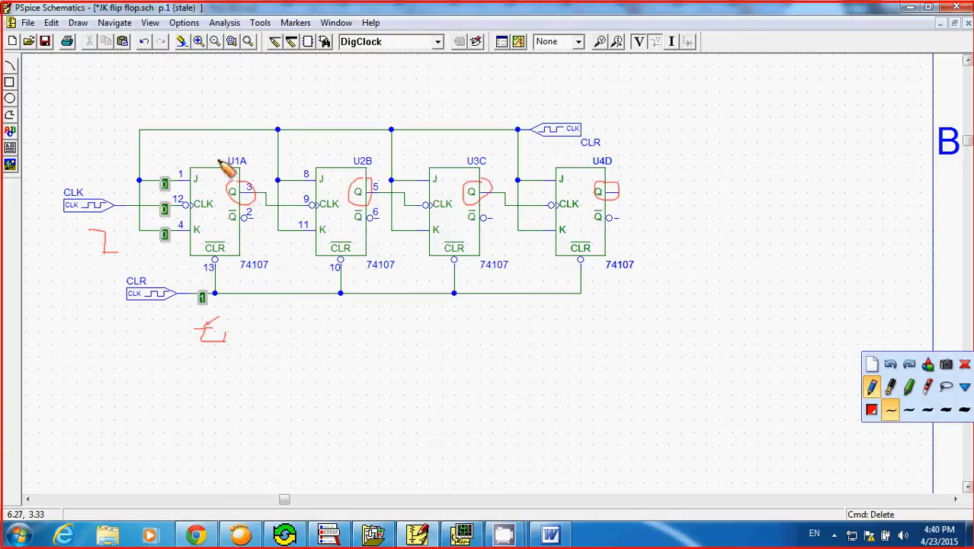
drag(219, 160, 217, 164)
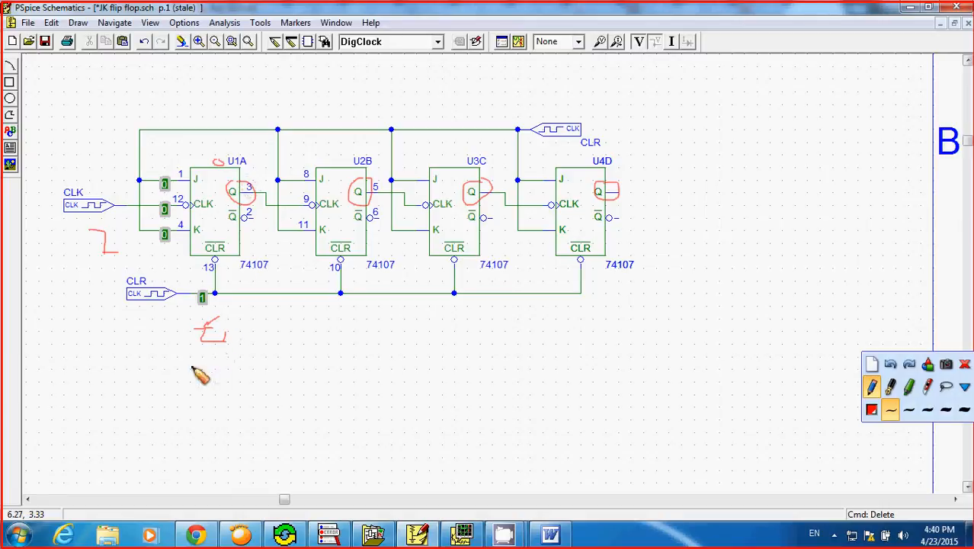
mouse_move(148, 361)
mouse_down()
mouse_move(153, 372)
mouse_move(163, 369)
mouse_move(134, 346)
mouse_up()
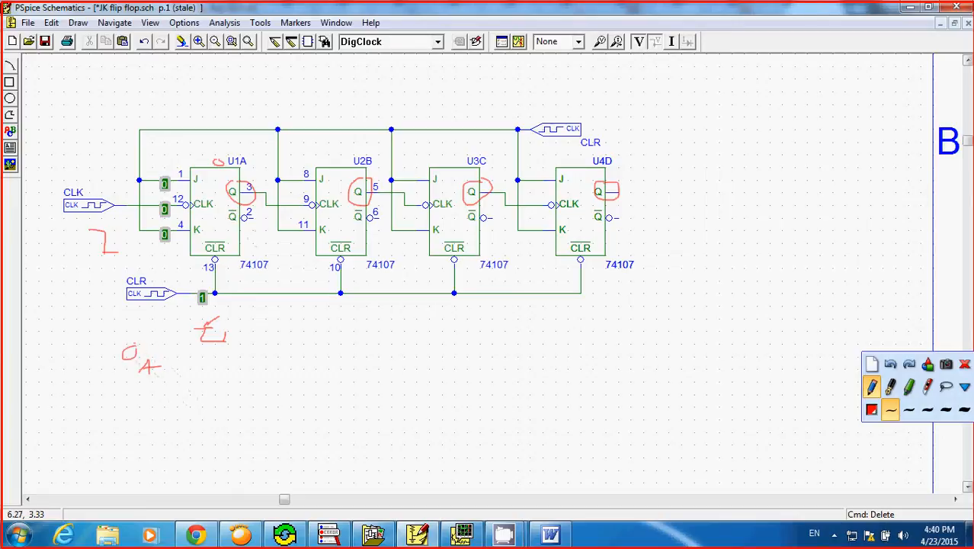
drag(197, 371, 259, 370)
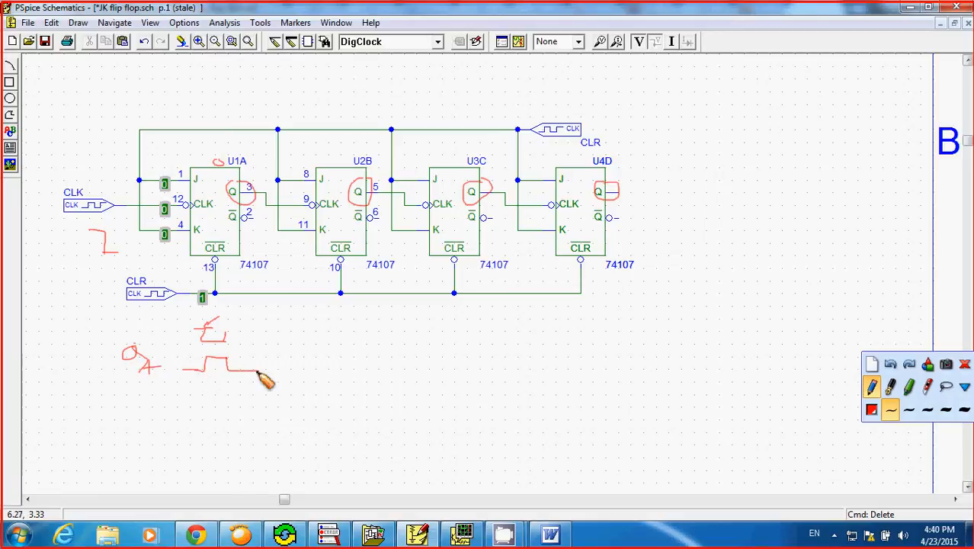
mouse_move(134, 410)
mouse_down()
mouse_move(120, 416)
mouse_move(154, 429)
mouse_up()
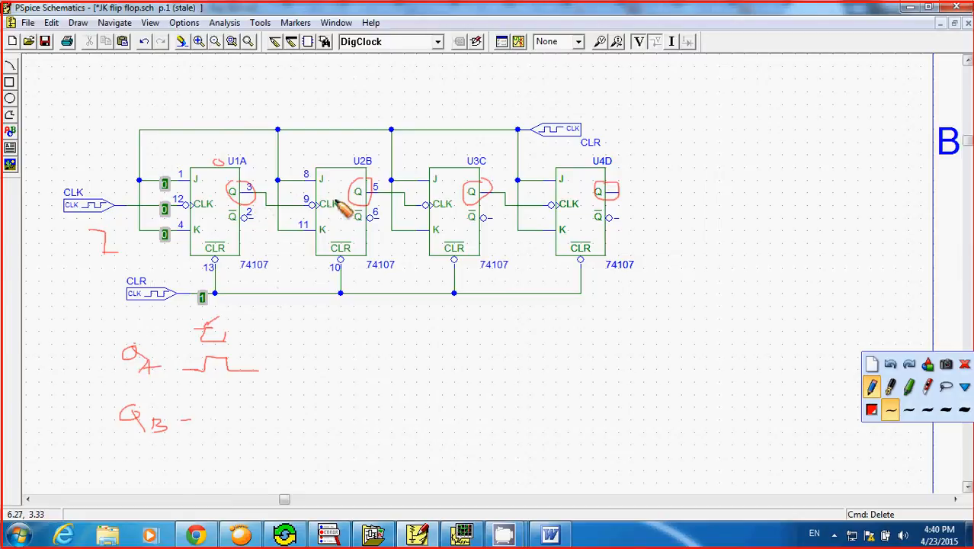
drag(364, 202, 360, 207)
drag(223, 340, 224, 329)
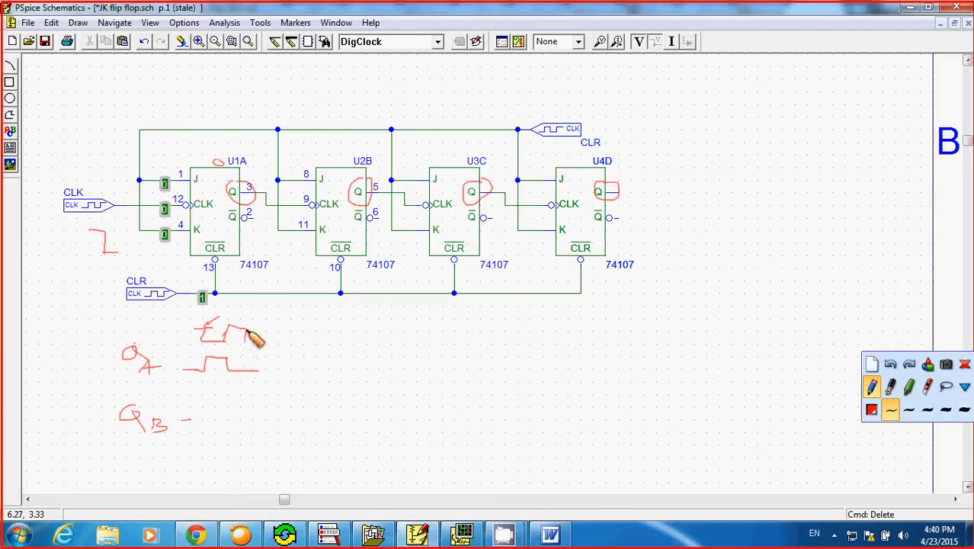
mouse_move(259, 371)
mouse_down()
mouse_move(245, 371)
mouse_move(245, 355)
mouse_up()
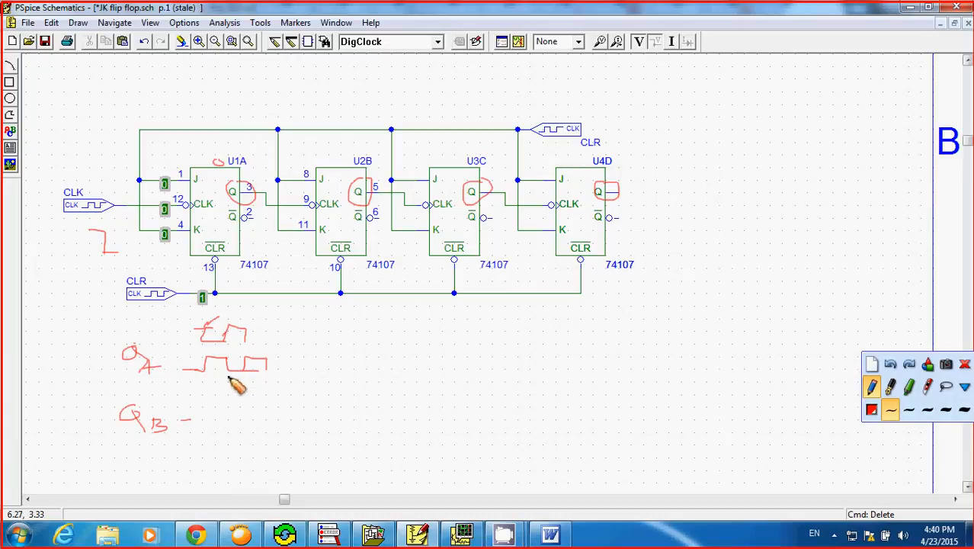
- Clear the annotations and draw a waveform labelled CLK with four pulses below the circuit
click(871, 364)
mouse_move(130, 341)
mouse_down()
mouse_move(125, 350)
mouse_move(229, 355)
mouse_up()
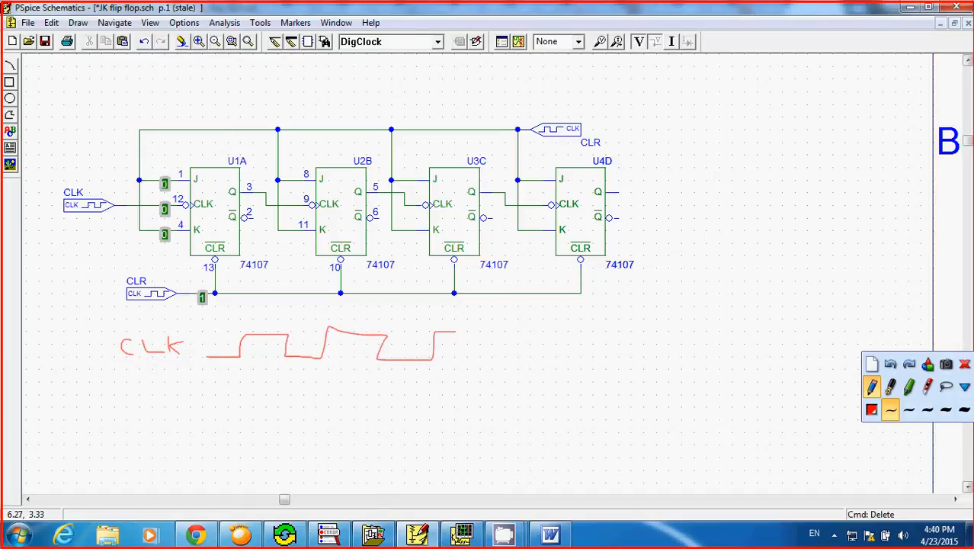
drag(572, 335, 636, 356)
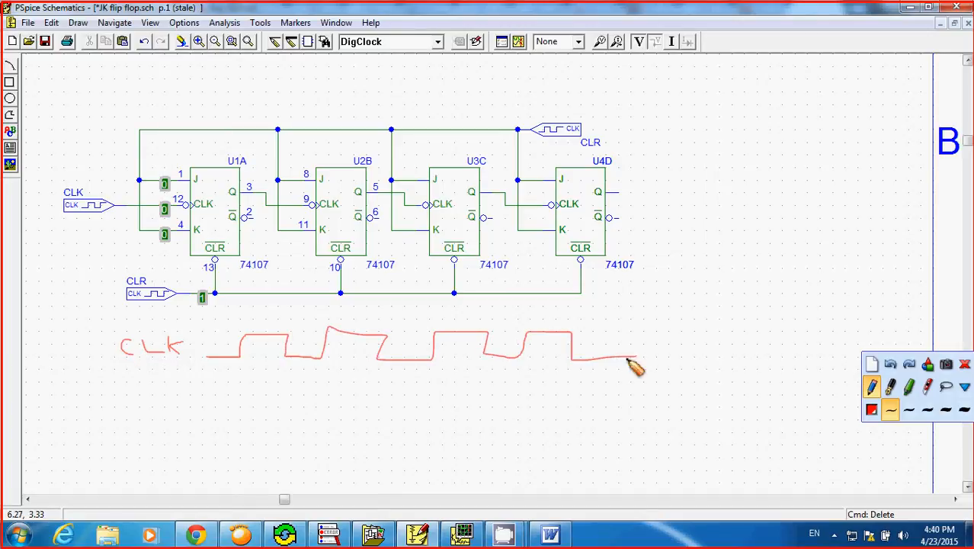
- Write a QA label below the clock sketch and draw its waveform, toggling at each falling edge of CLK
mouse_move(127, 398)
mouse_down()
mouse_move(113, 402)
mouse_move(137, 428)
mouse_move(149, 412)
mouse_move(156, 419)
mouse_move(237, 409)
mouse_up()
drag(281, 362, 281, 366)
drag(280, 371, 279, 384)
drag(279, 388, 266, 408)
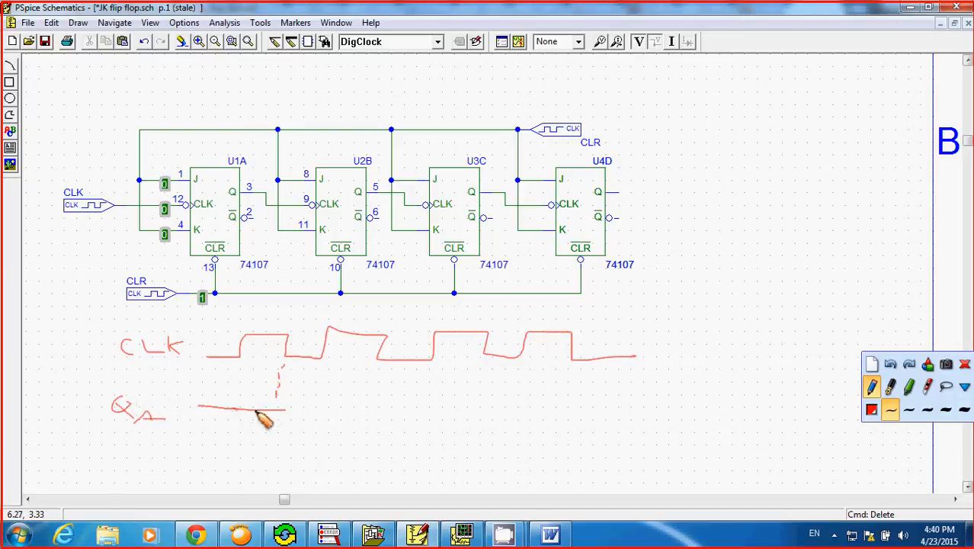
mouse_move(228, 409)
mouse_down()
mouse_move(277, 410)
mouse_move(277, 398)
mouse_up()
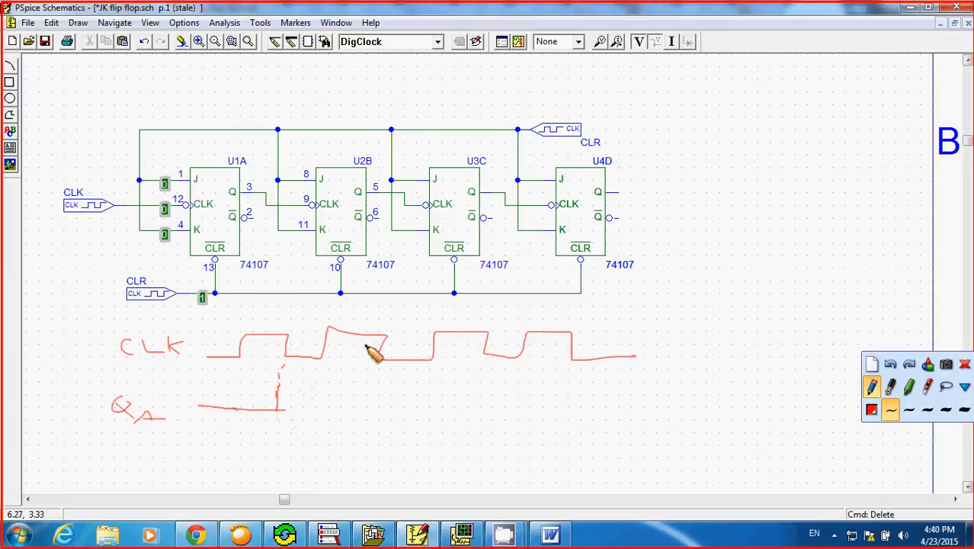
drag(373, 383, 367, 410)
drag(279, 372, 296, 372)
drag(364, 373, 374, 374)
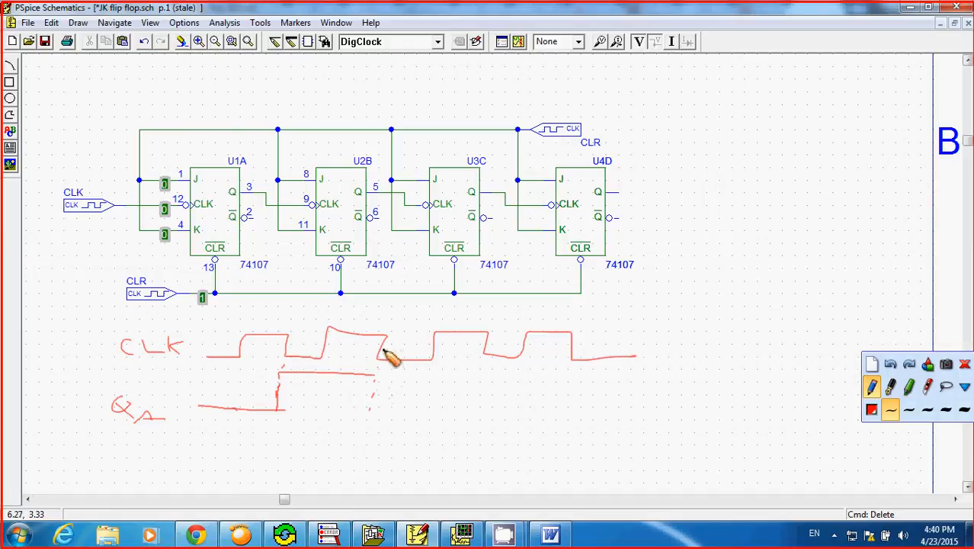
drag(370, 378, 368, 409)
drag(481, 364, 481, 406)
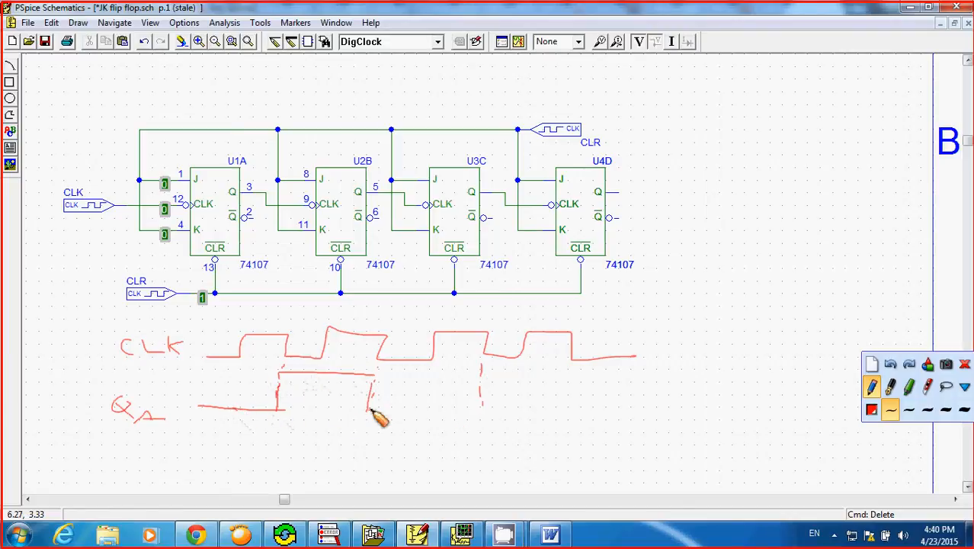
drag(368, 405, 468, 405)
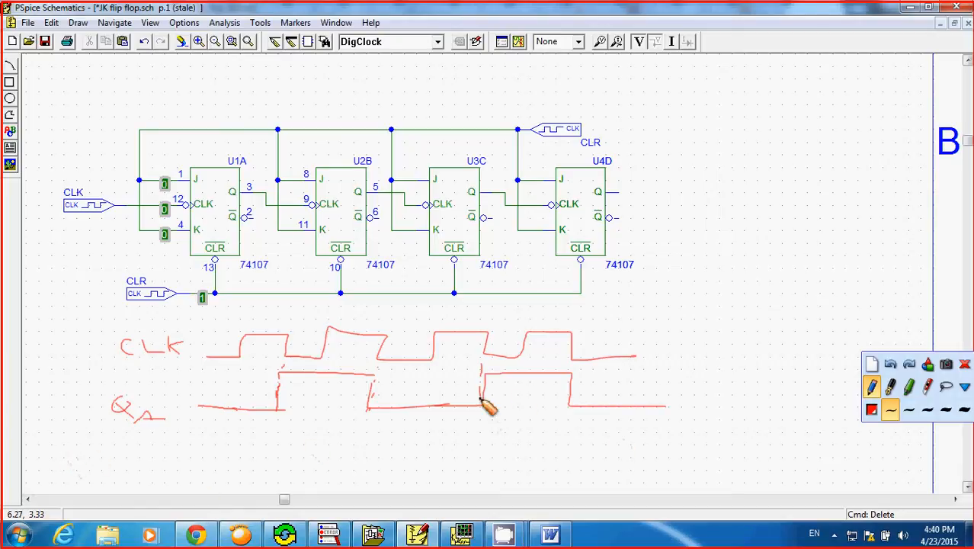
- Write a QB label below QA, and circle the U2B name, its Q output and clock input, and U1A's Q output
mouse_move(131, 459)
mouse_down()
mouse_move(126, 473)
mouse_move(140, 462)
mouse_up()
mouse_move(351, 149)
mouse_down()
mouse_move(359, 147)
mouse_move(342, 144)
mouse_up()
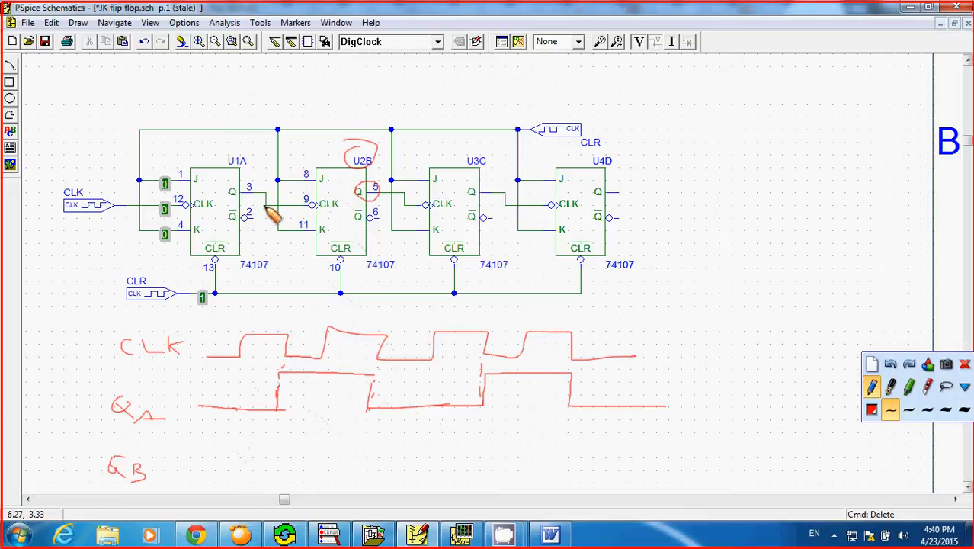
mouse_move(329, 214)
mouse_down()
mouse_move(343, 206)
mouse_move(336, 195)
mouse_move(314, 199)
mouse_move(320, 213)
mouse_up()
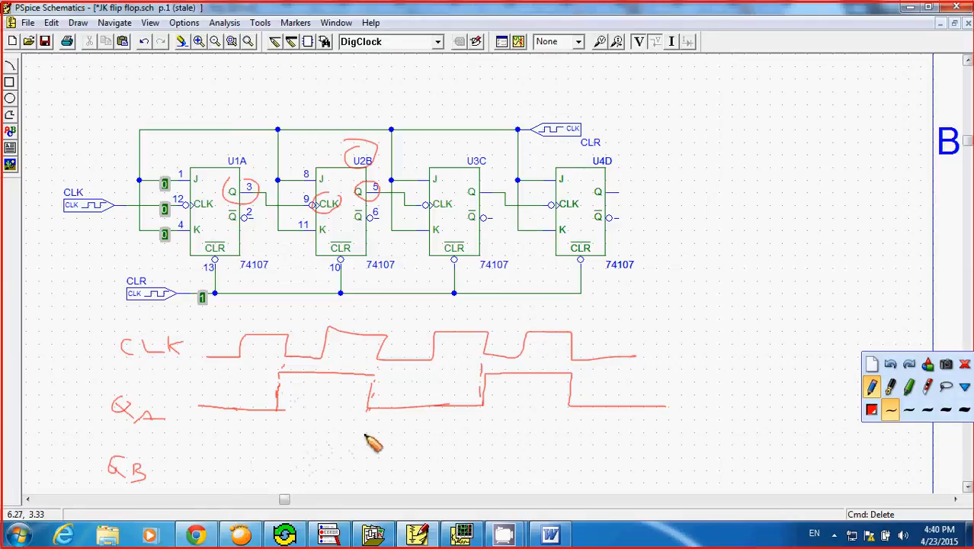
- Draw the QB waveform with dashed guides, rising at QA's first falling edge and falling at QA's second
drag(370, 417, 361, 479)
drag(576, 418, 552, 481)
drag(185, 477, 363, 475)
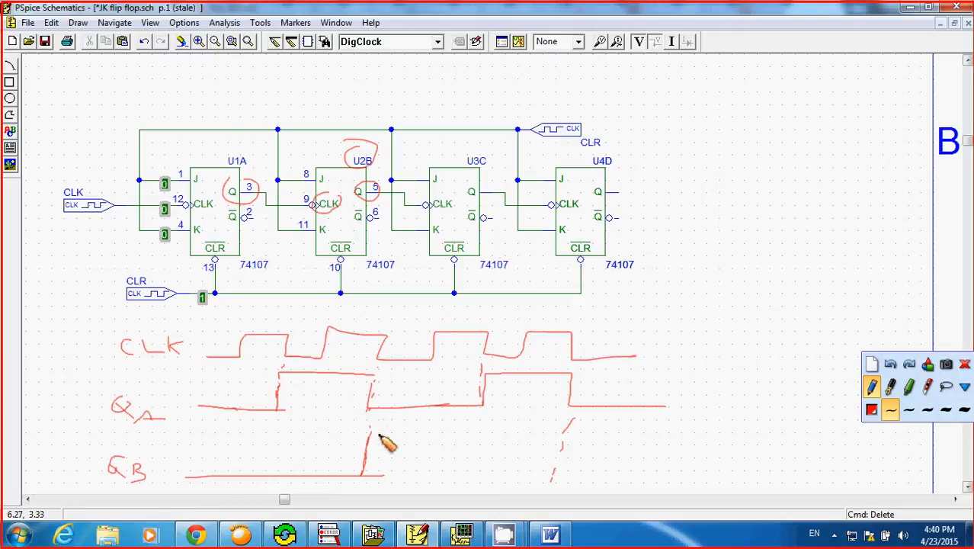
mouse_move(372, 432)
mouse_down()
mouse_move(567, 433)
mouse_move(573, 463)
mouse_up()
drag(645, 478, 824, 472)
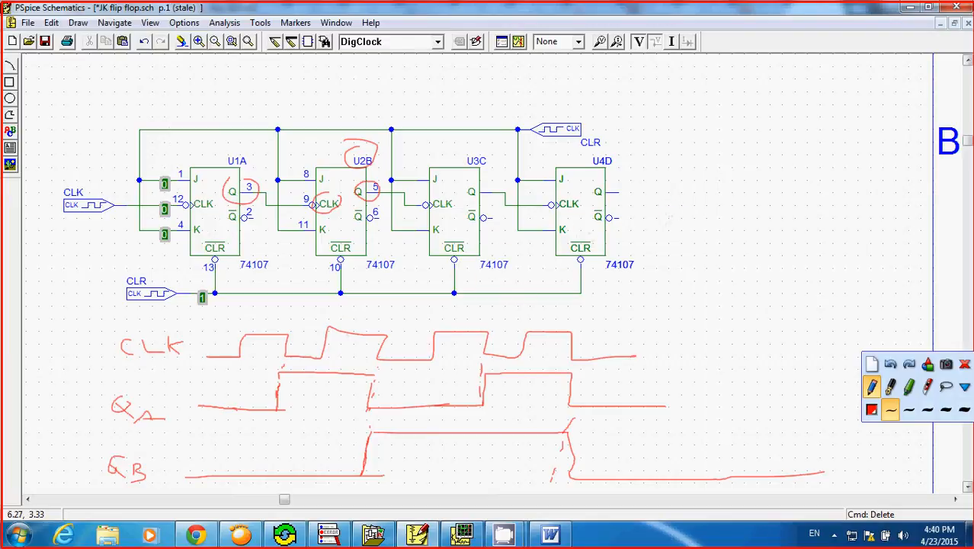
- Clear the annotations, simulate the counter circuit and dismiss the resulting error messages
click(871, 363)
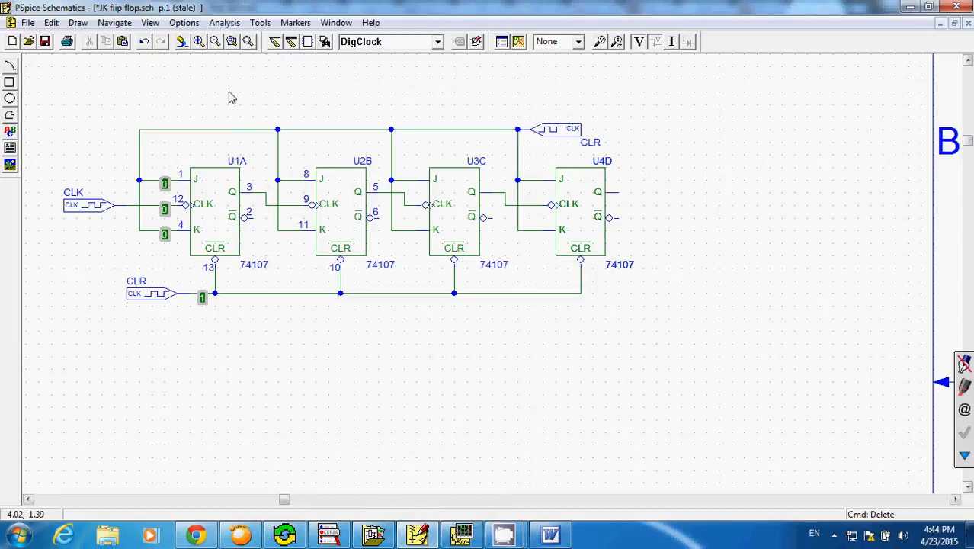
click(224, 23)
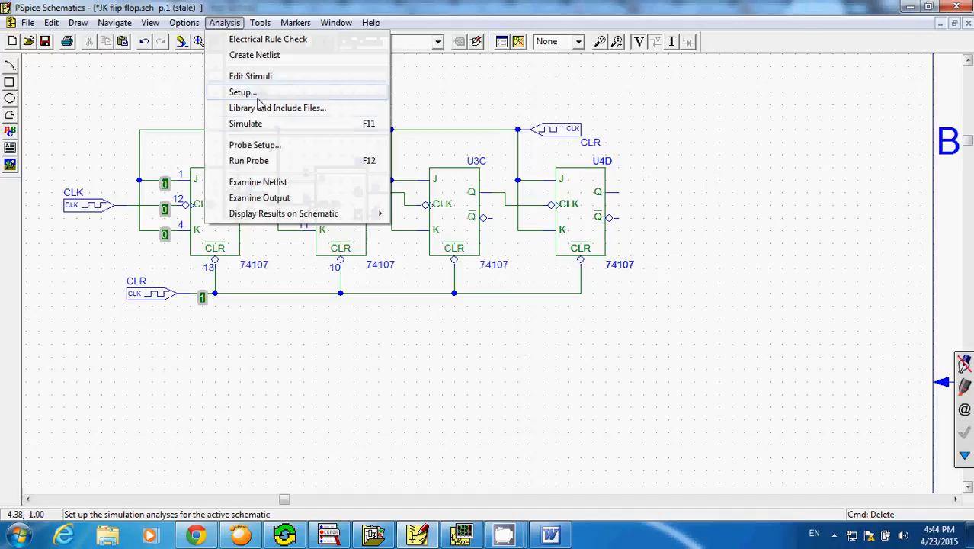
click(255, 124)
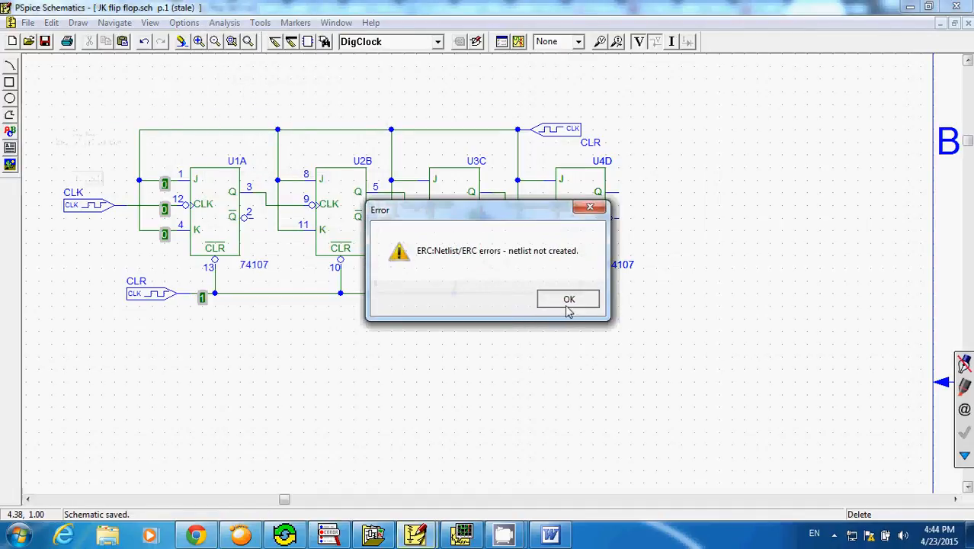
click(567, 305)
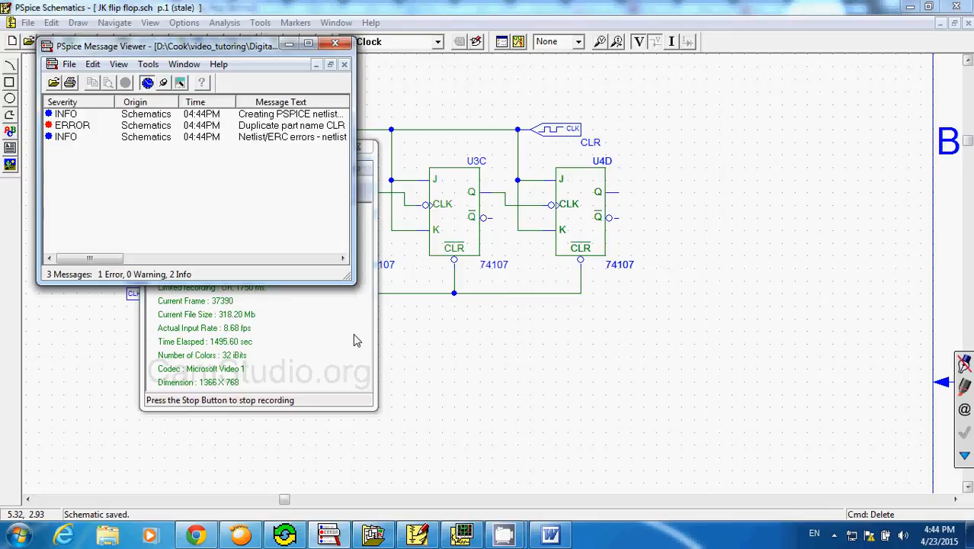
click(451, 355)
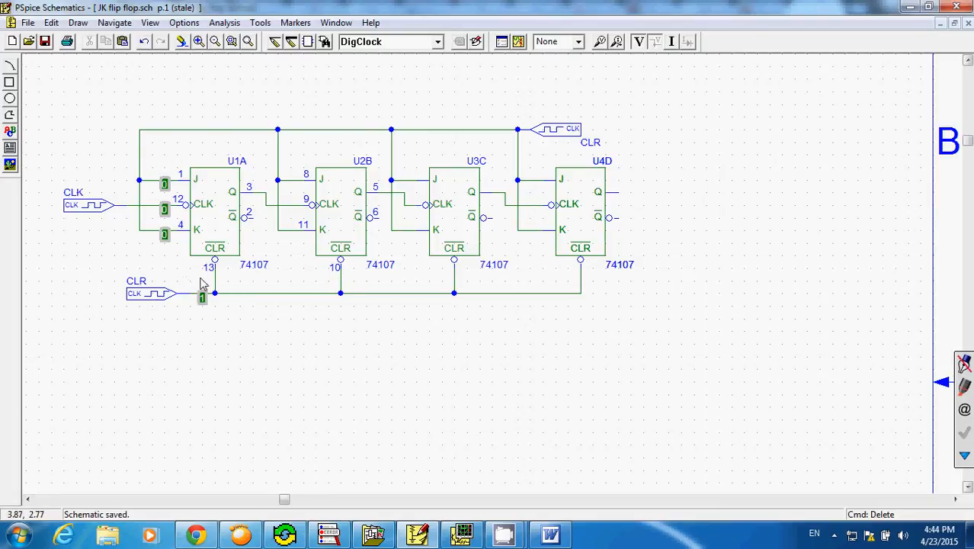
- Inspect flip-flop U1A's attributes and check the wire linking the clear inputs of U1A and U2B
click(218, 257)
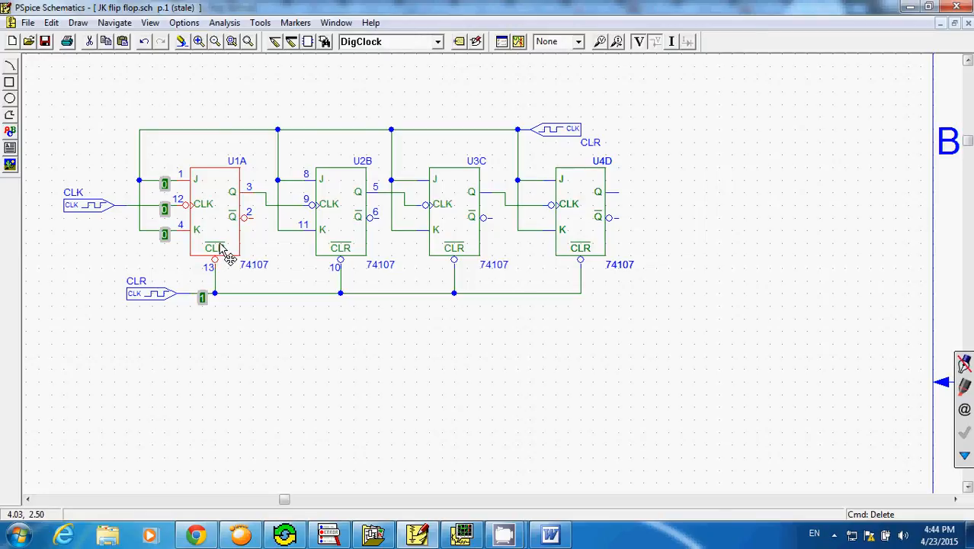
double_click(226, 256)
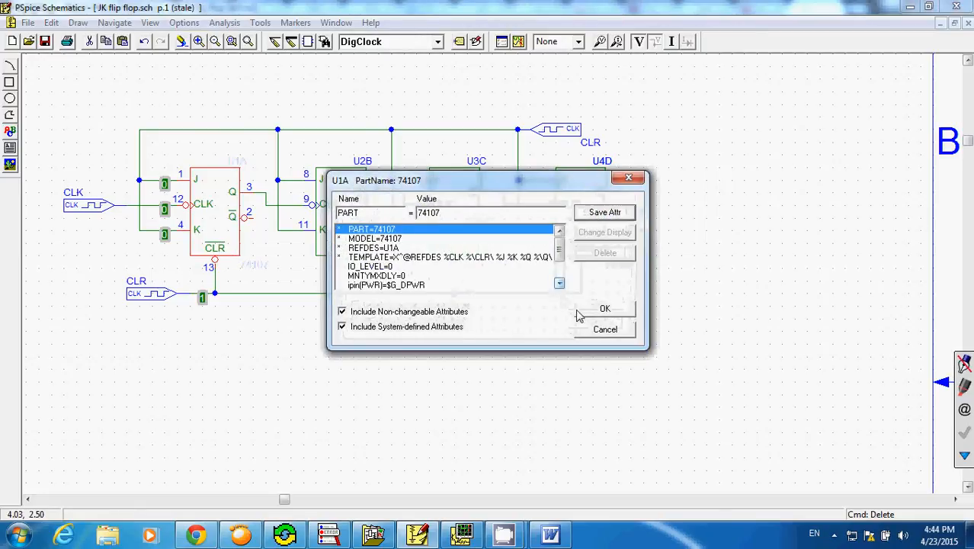
click(604, 329)
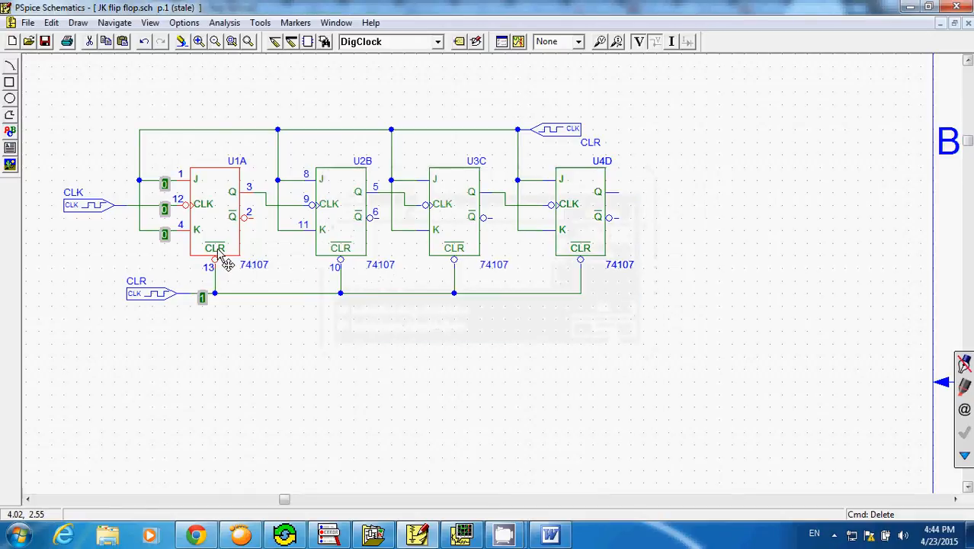
click(343, 254)
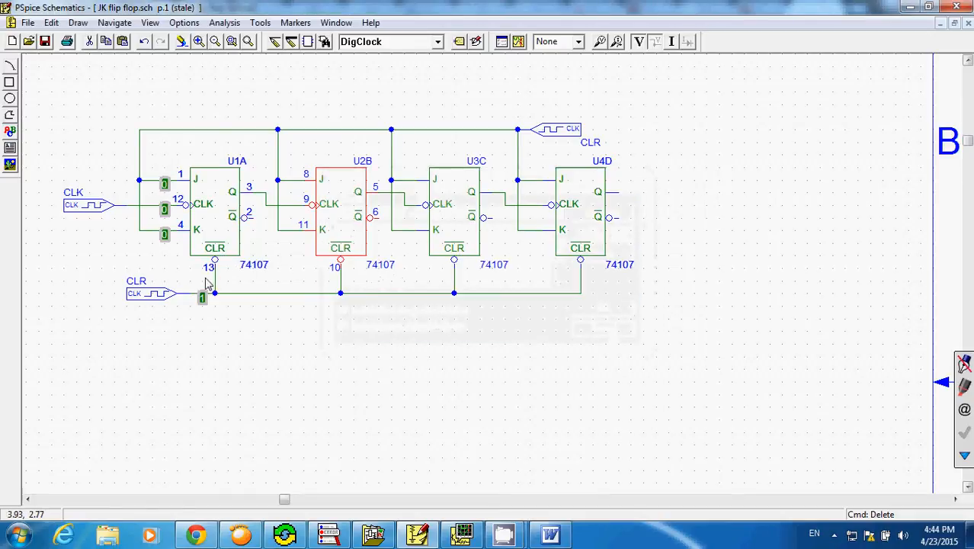
click(308, 295)
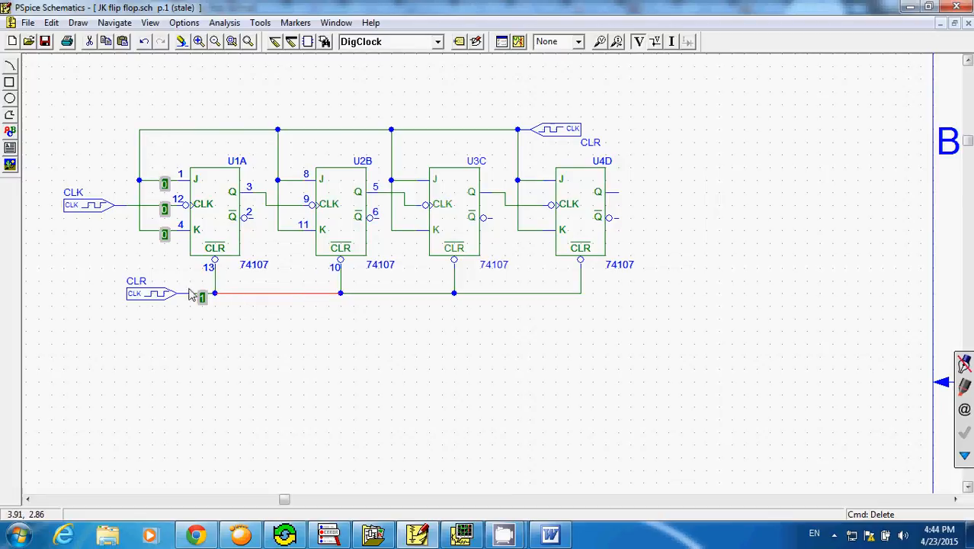
click(141, 285)
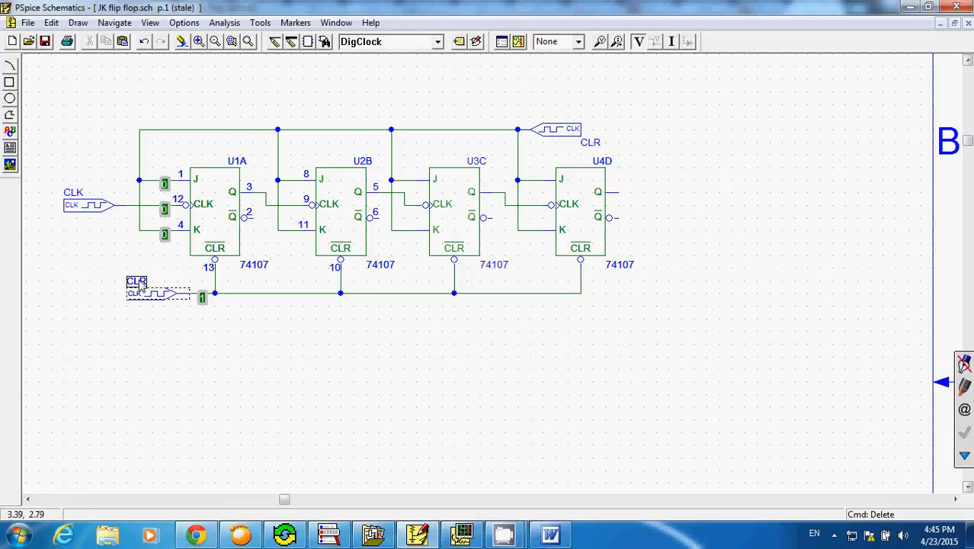
click(51, 22)
click(92, 188)
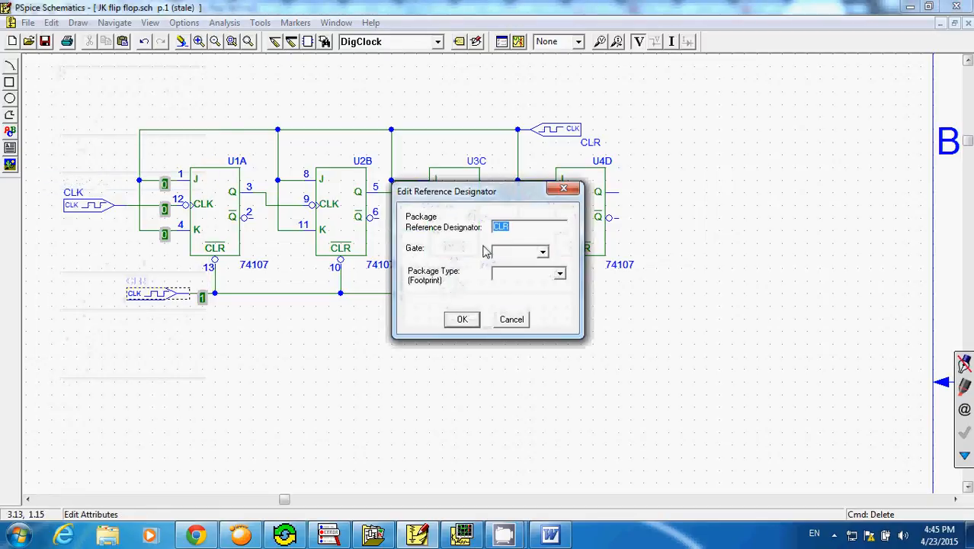
click(462, 319)
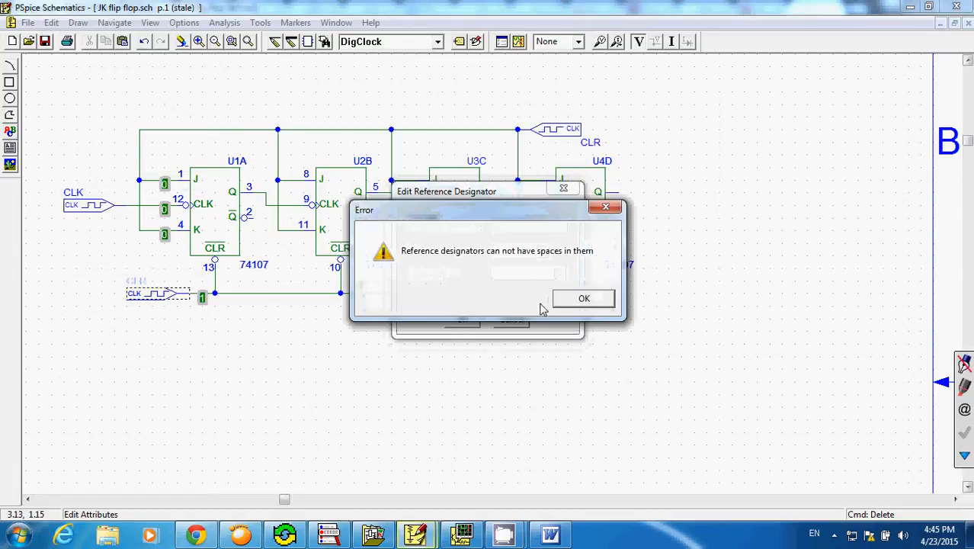
click(584, 299)
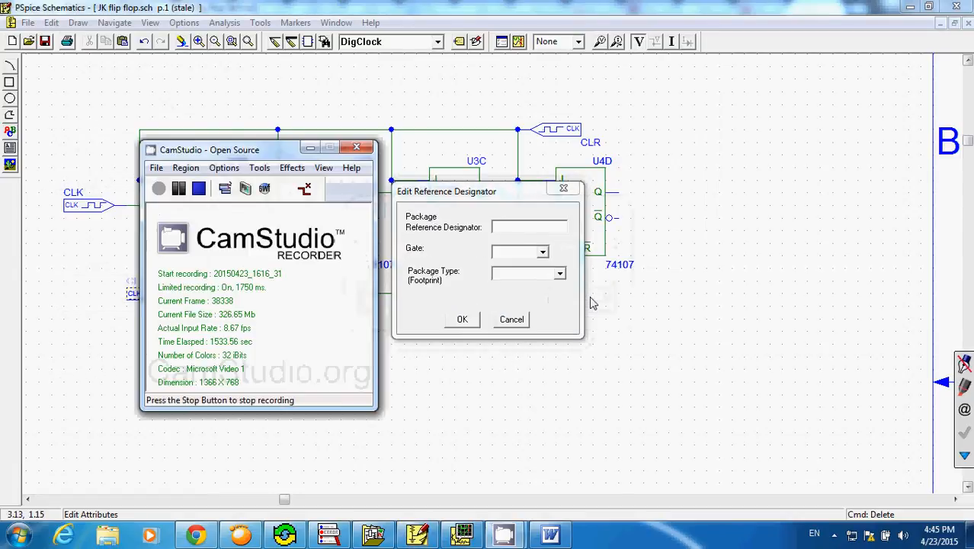
click(522, 323)
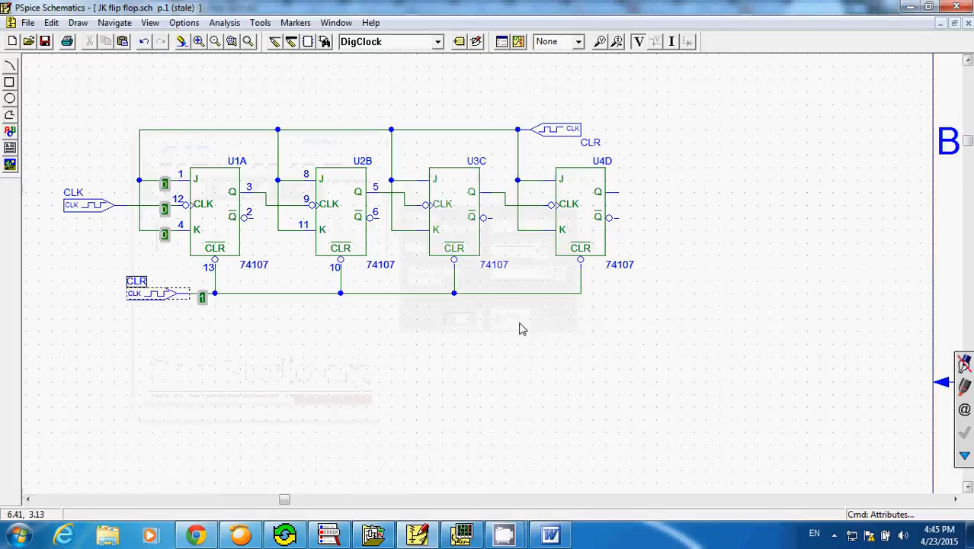
click(225, 328)
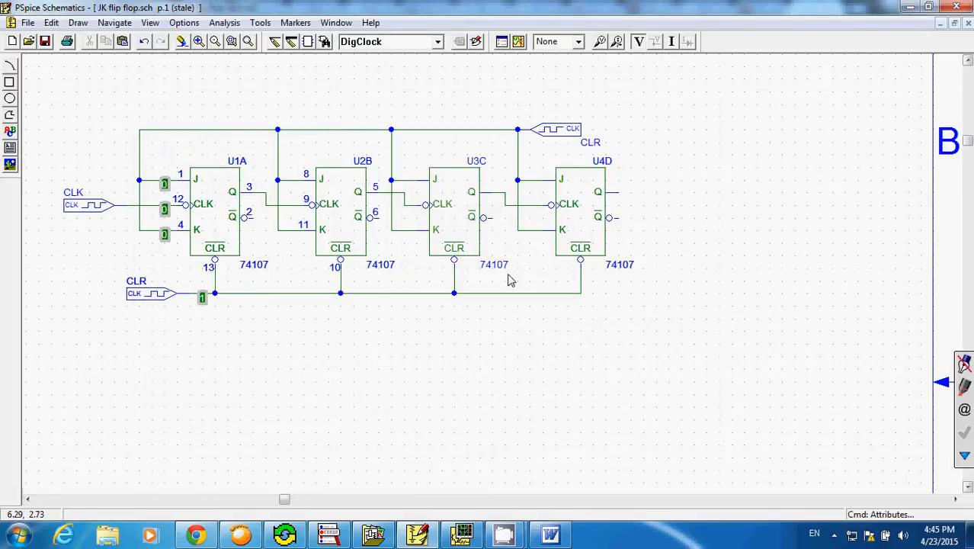
- Delete the three horizontal wire segments linking the clear inputs of the four flip-flops
click(277, 294)
key(Delete)
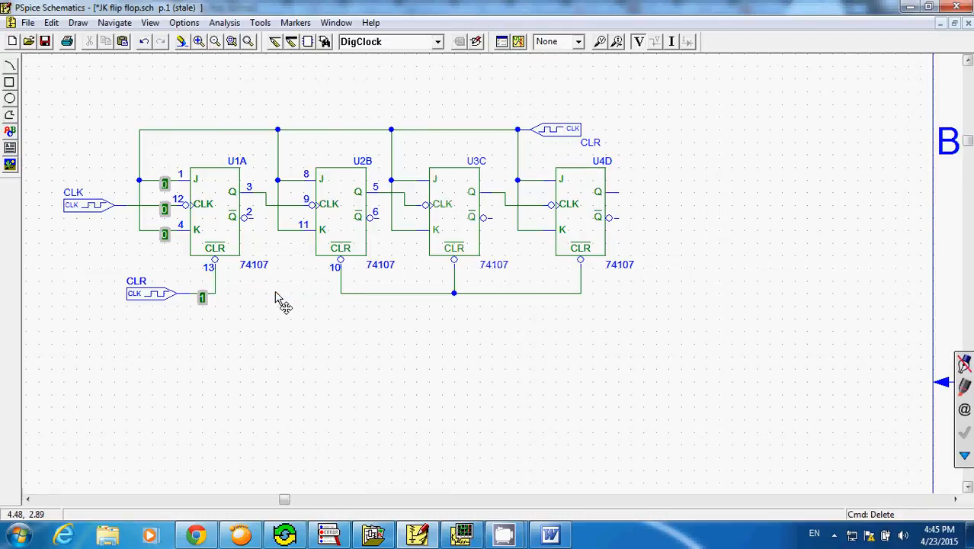
click(398, 292)
key(Delete)
click(547, 294)
key(Delete)
- Copy the CLR clock source onto the clear inputs of U2B, U3C and U4D, aligning the U3C copy with its wire
click(155, 297)
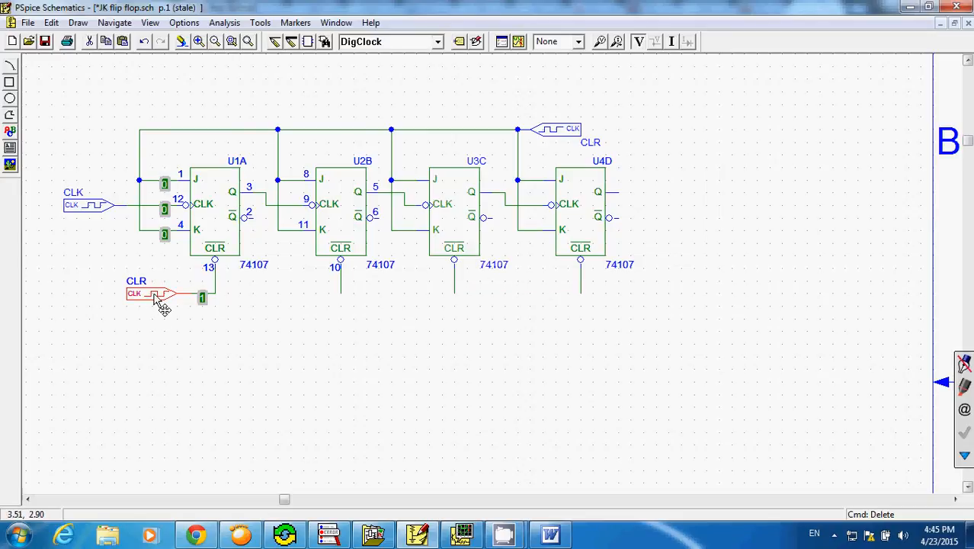
key(ctrl+c)
key(ctrl+v)
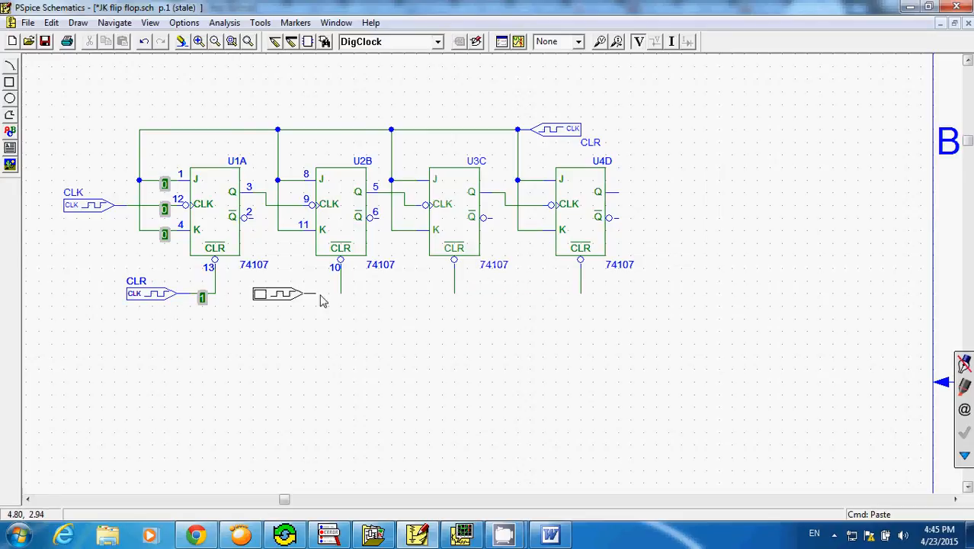
click(345, 301)
click(448, 299)
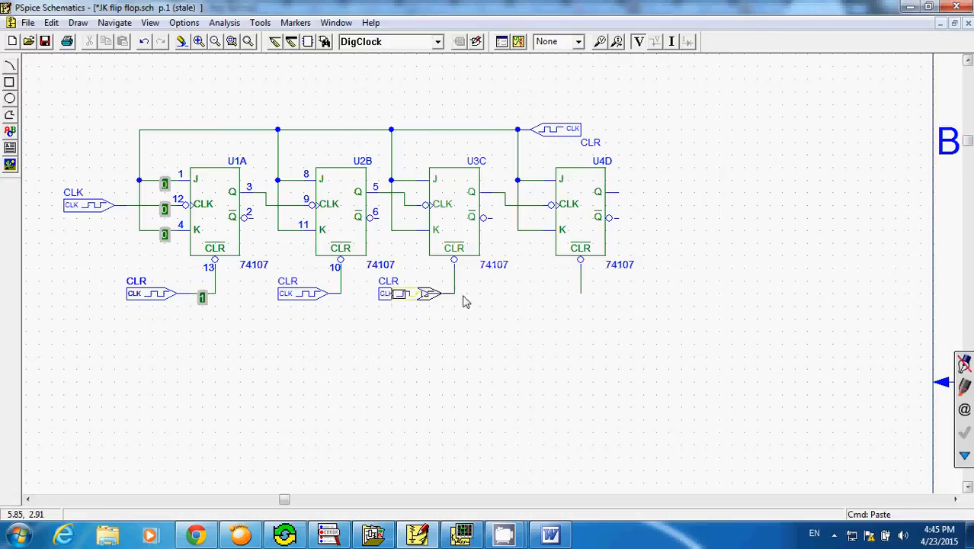
click(583, 296)
drag(408, 293, 419, 296)
- Rename the clock source at U4D's clear input as CLR4
click(533, 287)
click(51, 22)
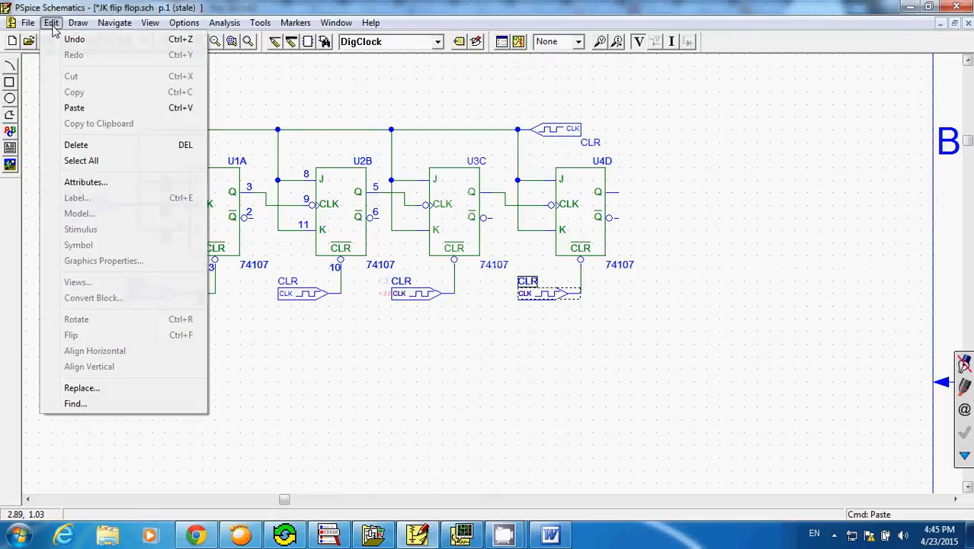
click(97, 182)
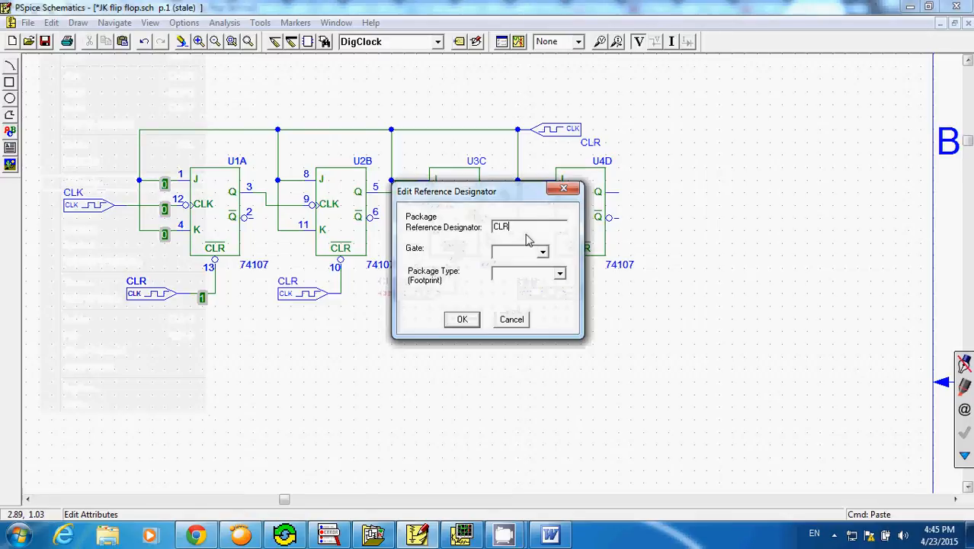
text(4)
click(463, 319)
- Rename the clock source at U3C's clear input as CLR3
click(411, 293)
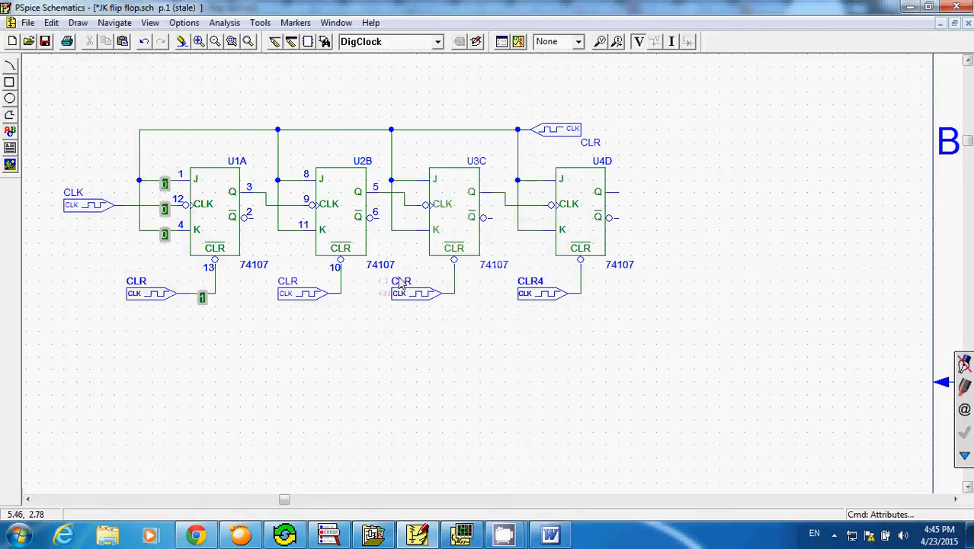
click(51, 22)
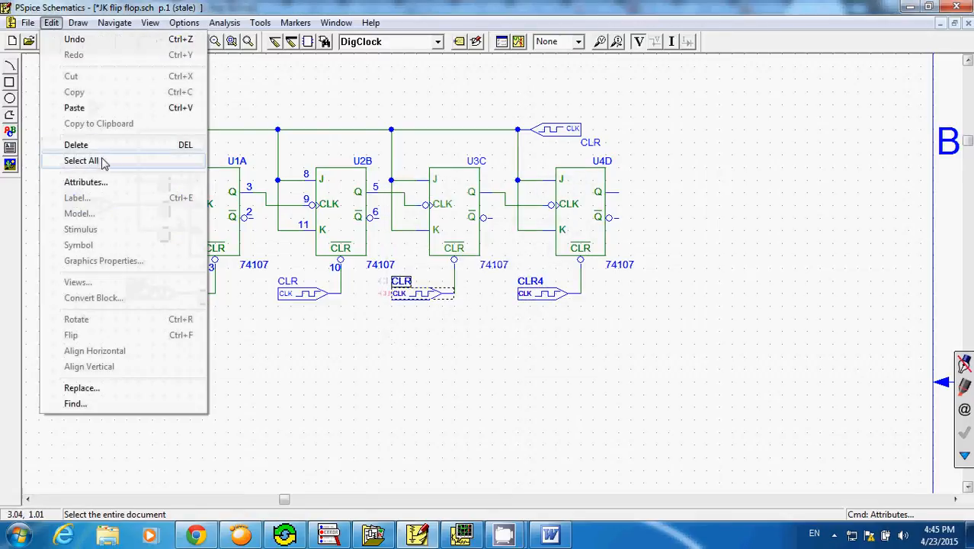
click(110, 181)
click(518, 224)
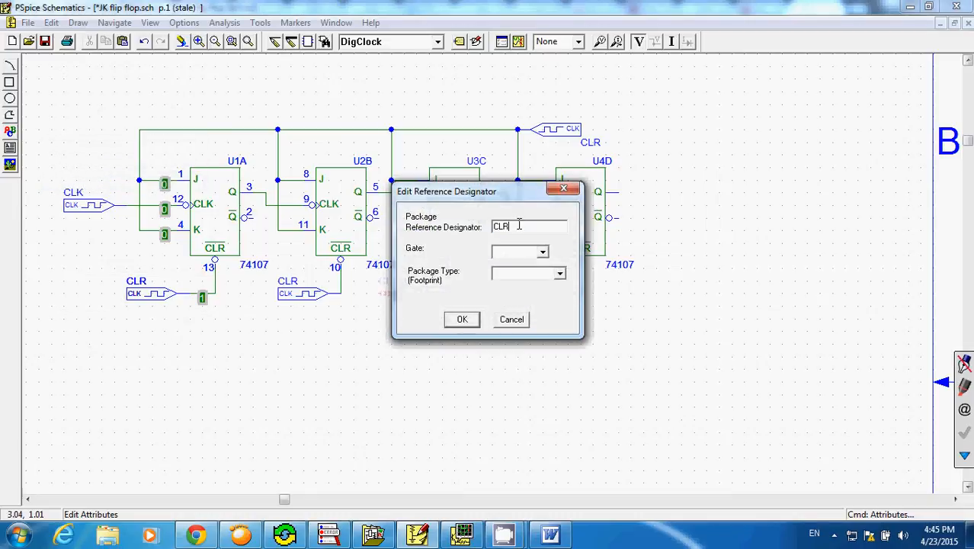
click(459, 317)
- Rename the clock source at U2B's clear input as CLR2
click(293, 286)
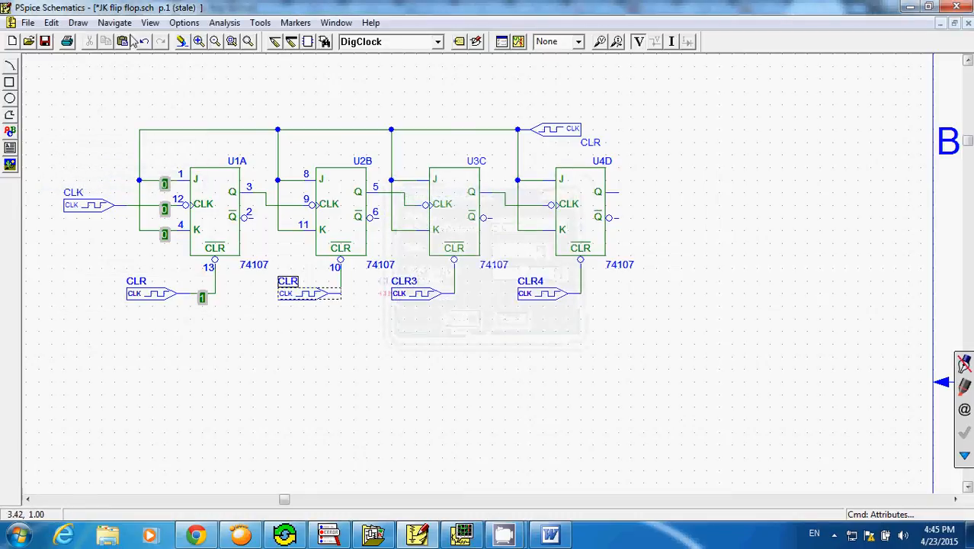
click(51, 22)
click(101, 185)
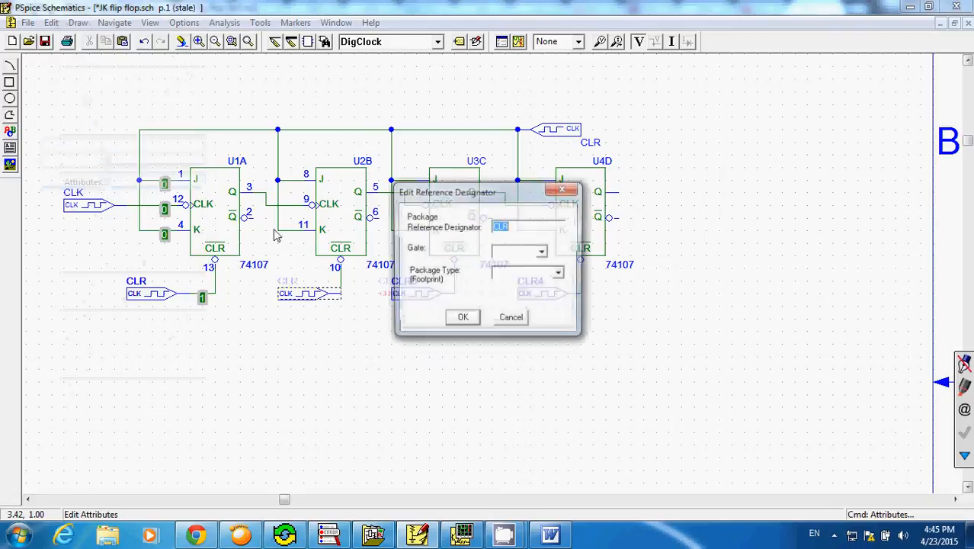
text(2)
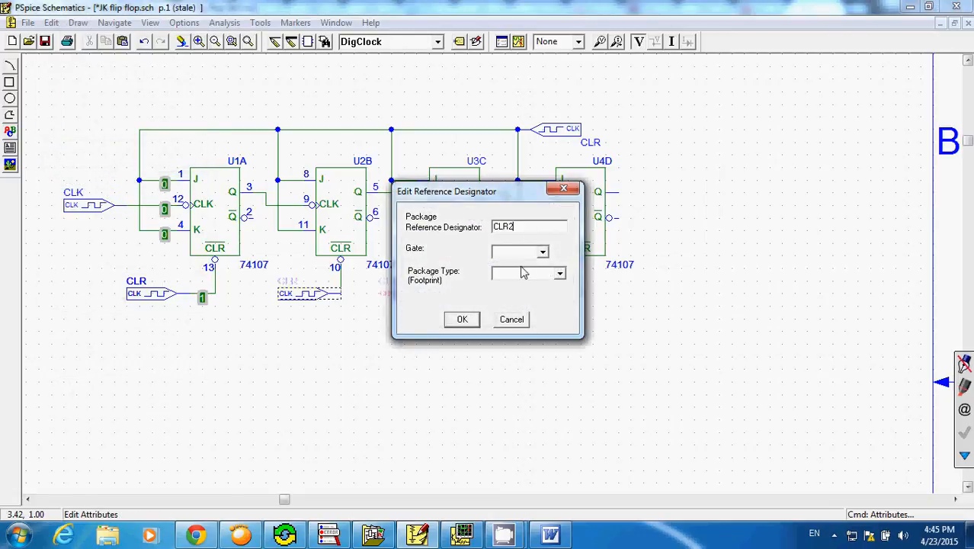
click(461, 320)
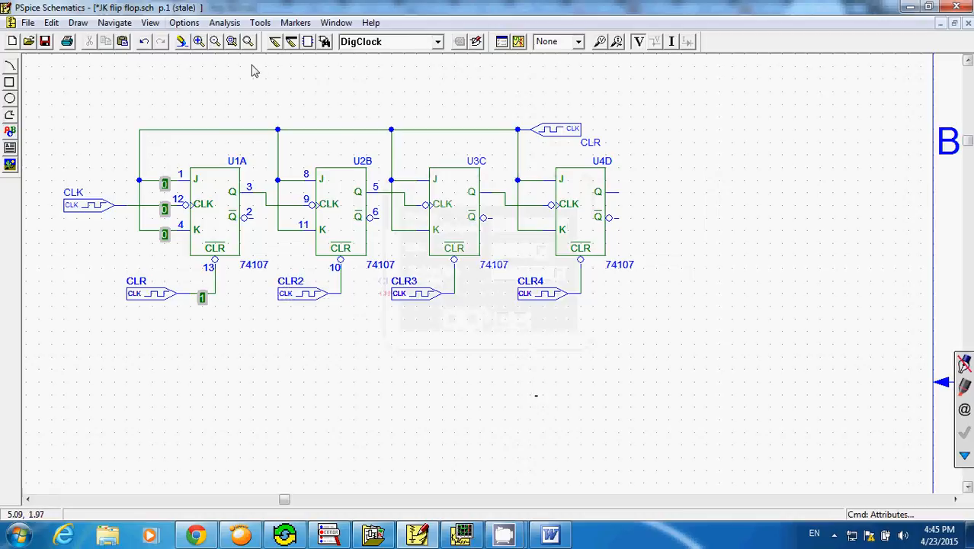
- Simulate the schematic and read the error message texts, then return to the drawing
click(224, 22)
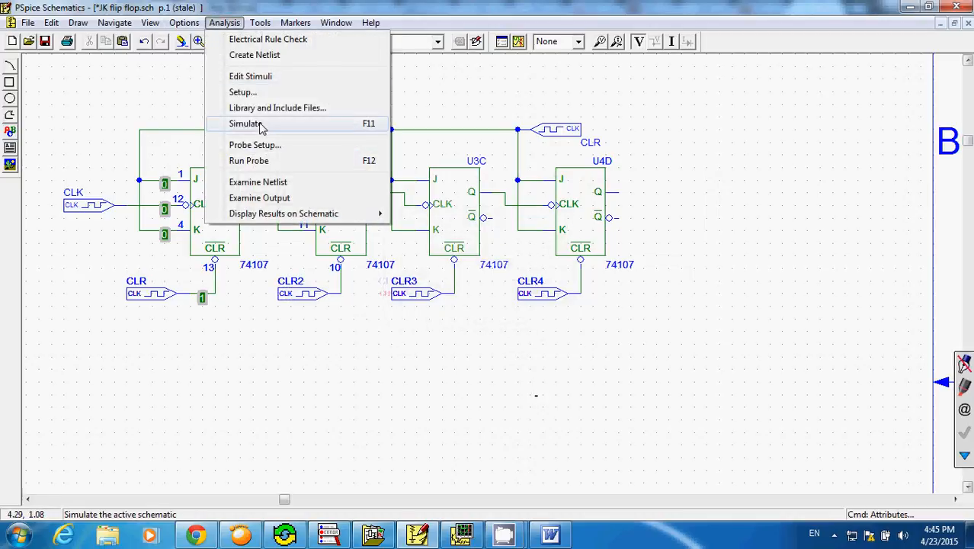
click(261, 125)
click(578, 305)
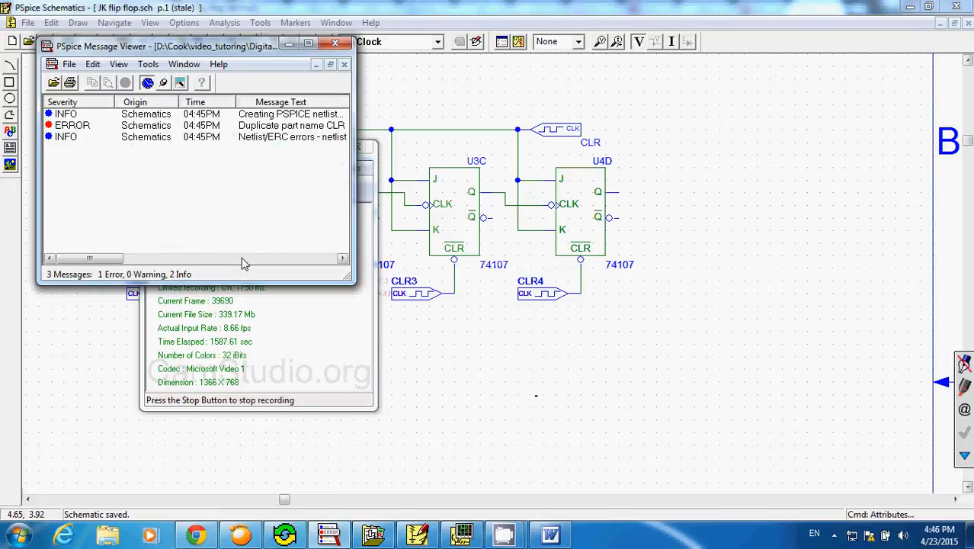
click(259, 258)
drag(282, 259, 148, 245)
click(757, 202)
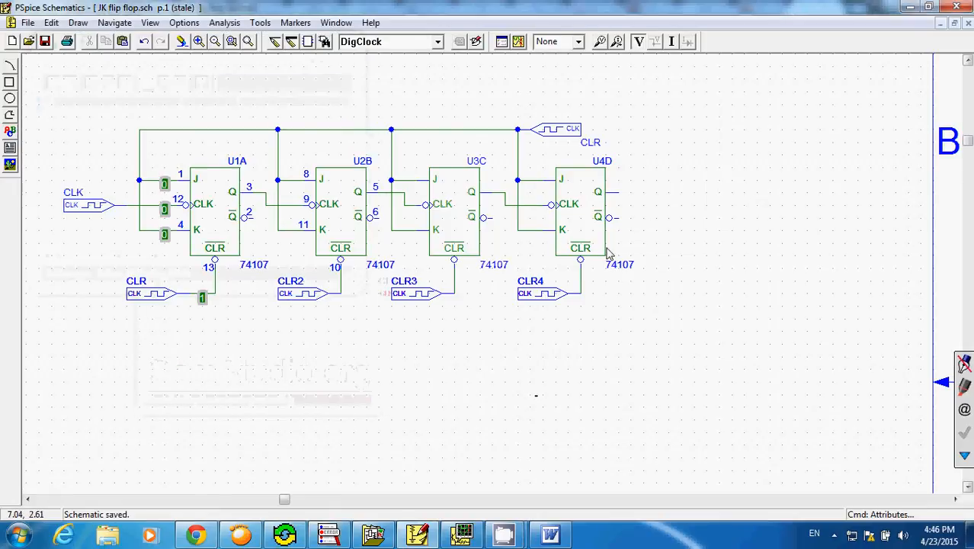
- Review the attribute list of flip-flop U4D without changing anything
click(583, 257)
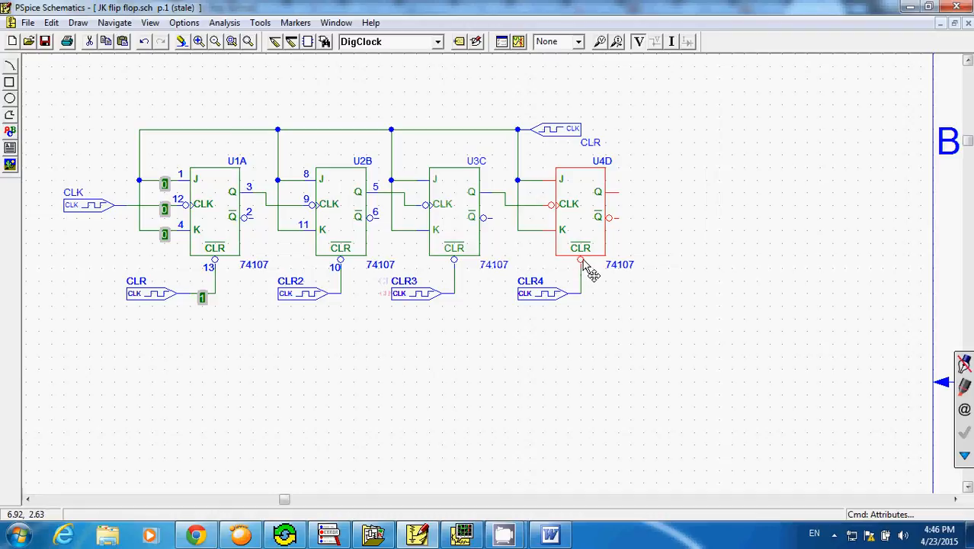
click(51, 23)
click(79, 182)
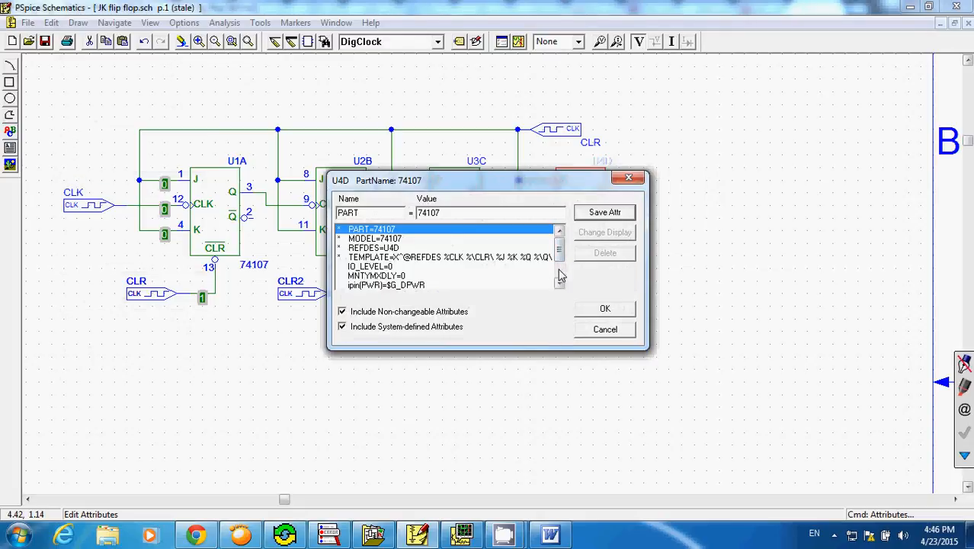
click(559, 271)
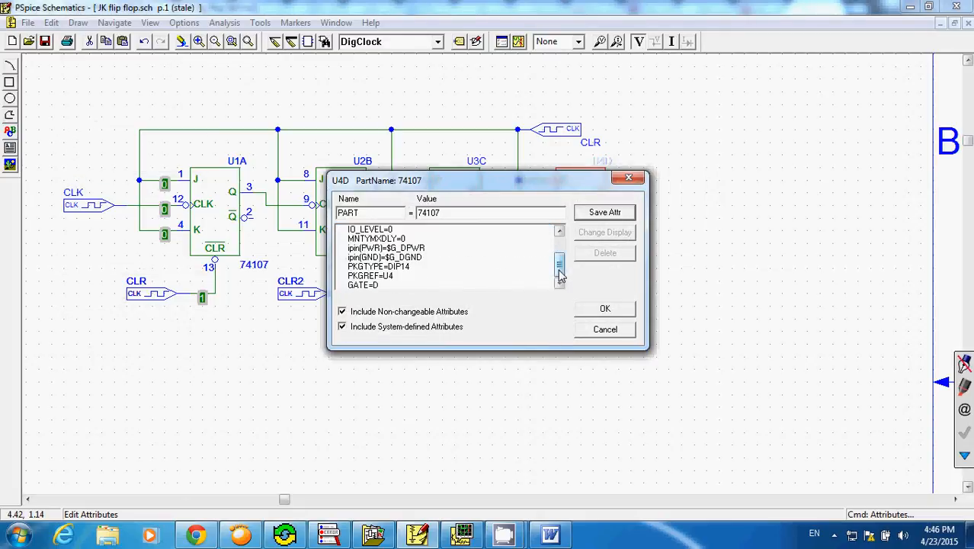
click(603, 329)
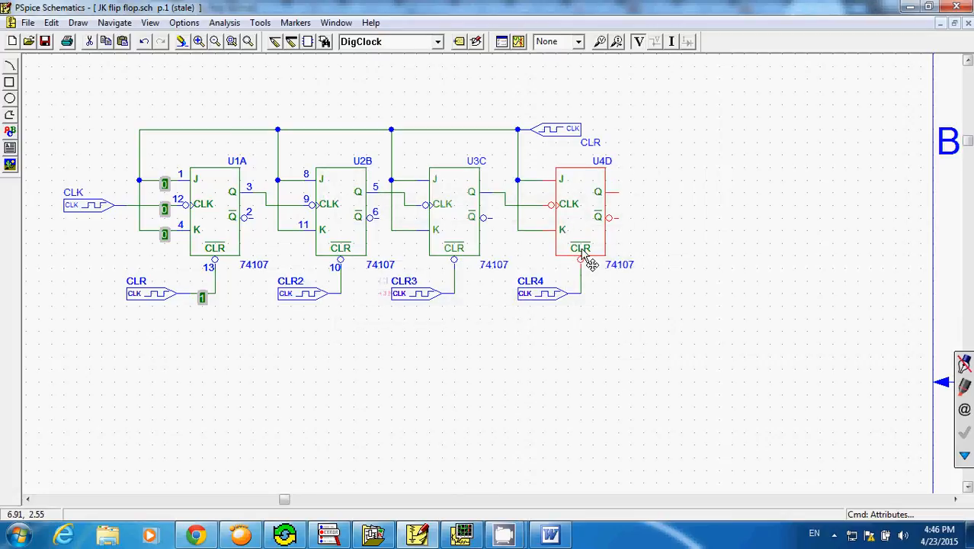
click(340, 245)
click(221, 243)
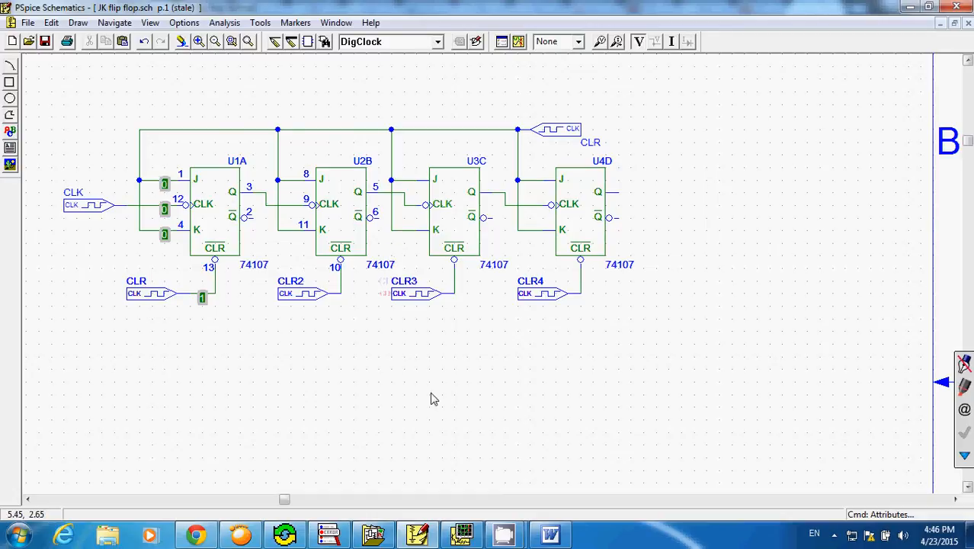
- Switch to the Word document and highlight the count of 12 in the Design paragraph
mouse_move(545, 538)
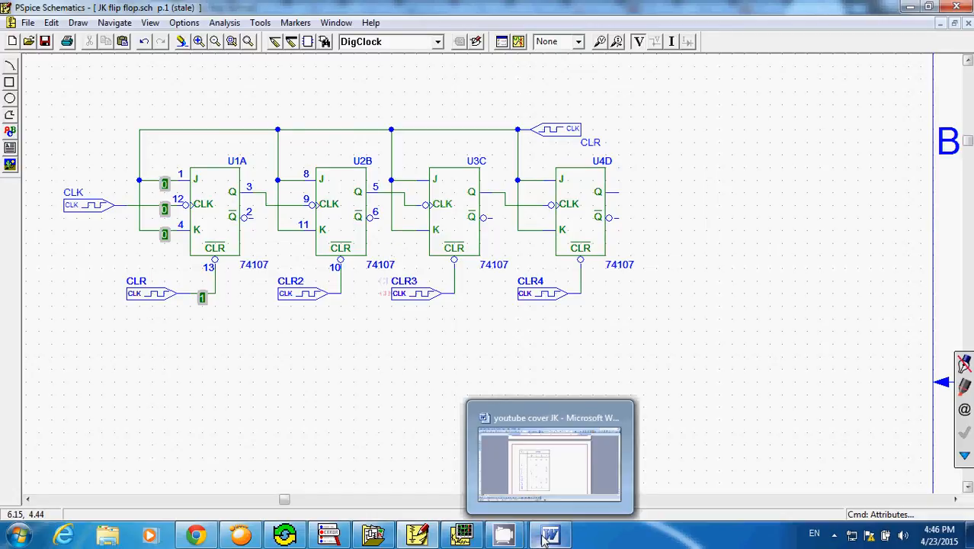
click(546, 537)
scroll(594, 213, up, 12)
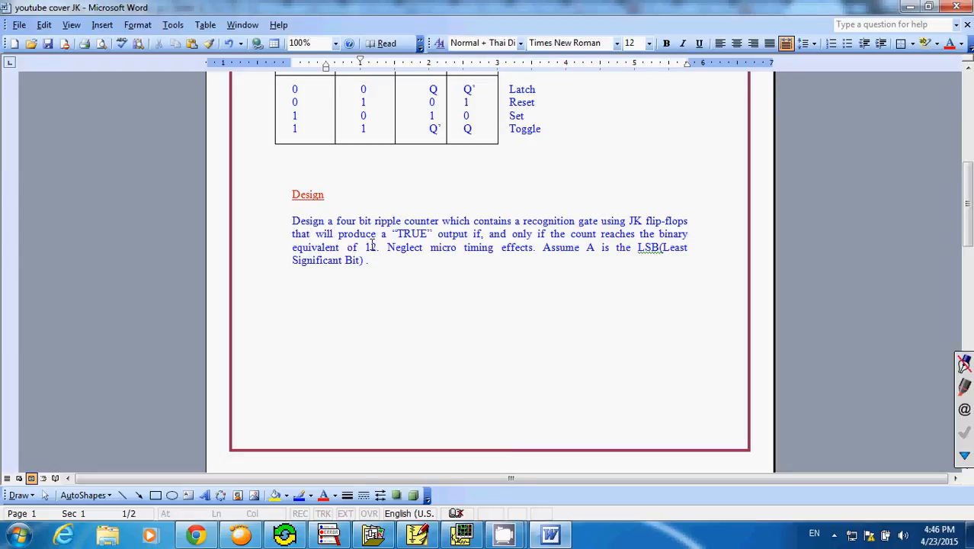
drag(356, 247, 381, 249)
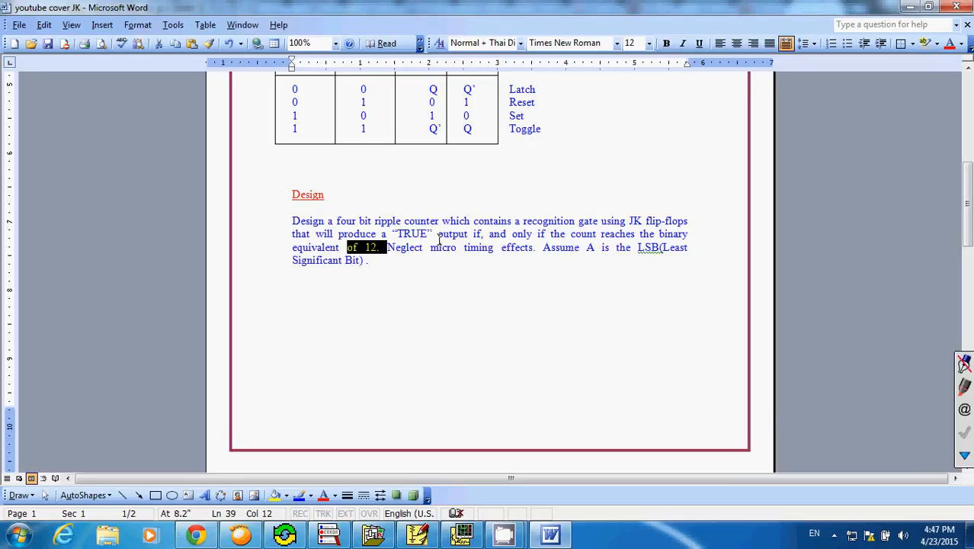
- Highlight row 13 of the D C B A truth table and compare it with the Design paragraph
scroll(438, 238, down, 3)
scroll(422, 164, down, 7)
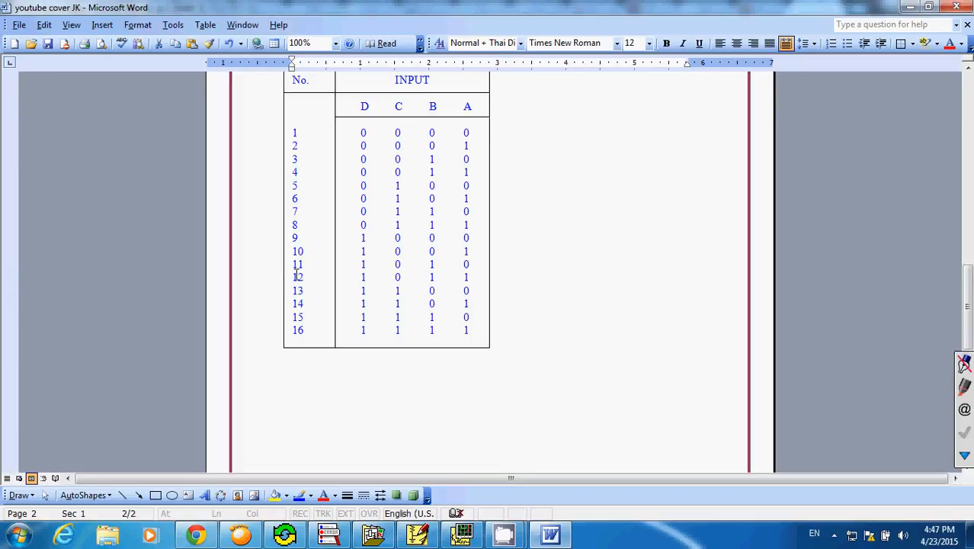
drag(296, 290, 511, 289)
scroll(448, 279, up, 1)
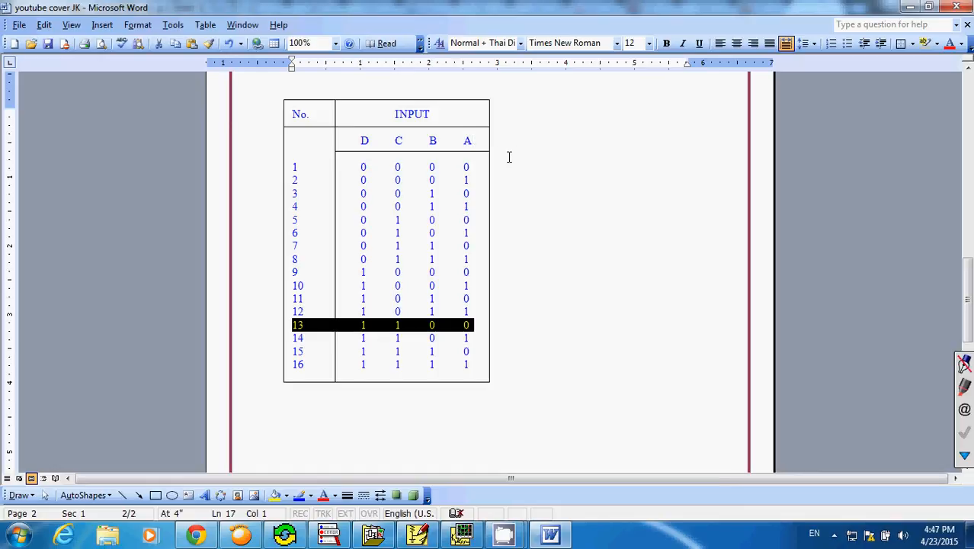
scroll(508, 157, up, 9)
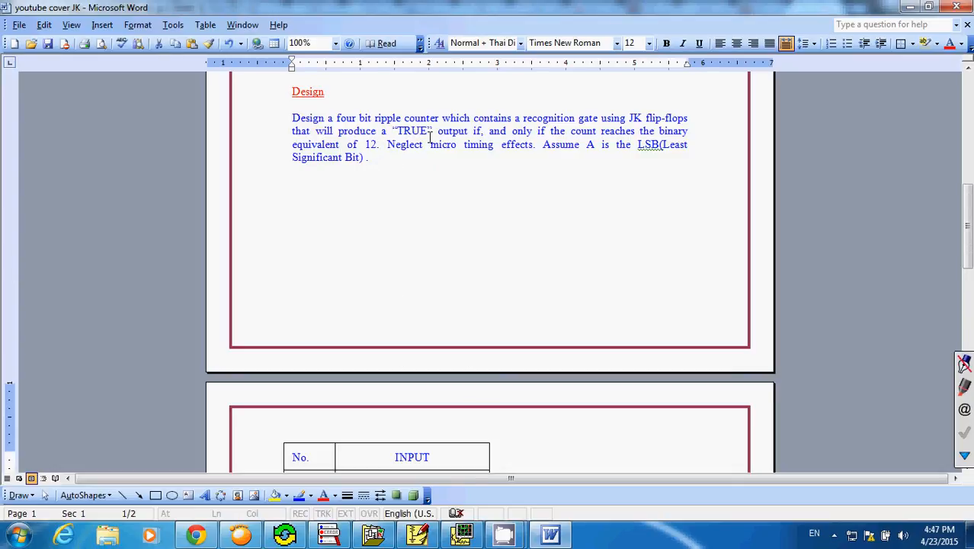
scroll(430, 139, down, 9)
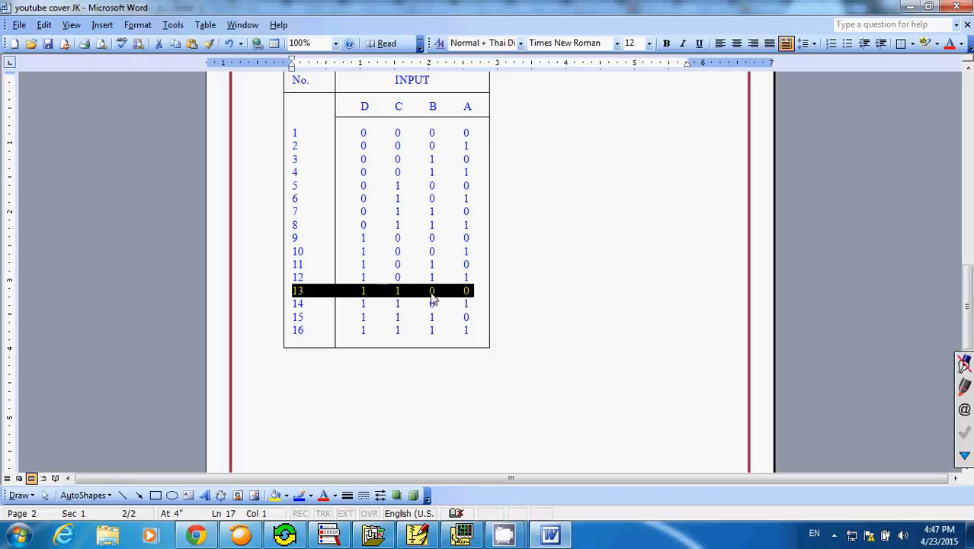
click(478, 412)
- Switch to PSpice Schematics and preview the basic 74-series parts, such as 7406 and 7410, in the part browser
click(438, 521)
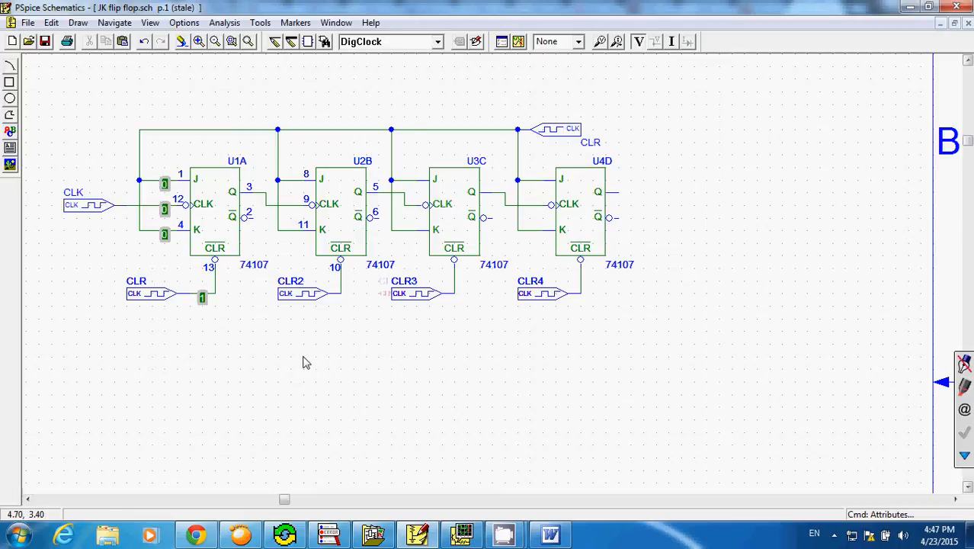
key(ctrl+g)
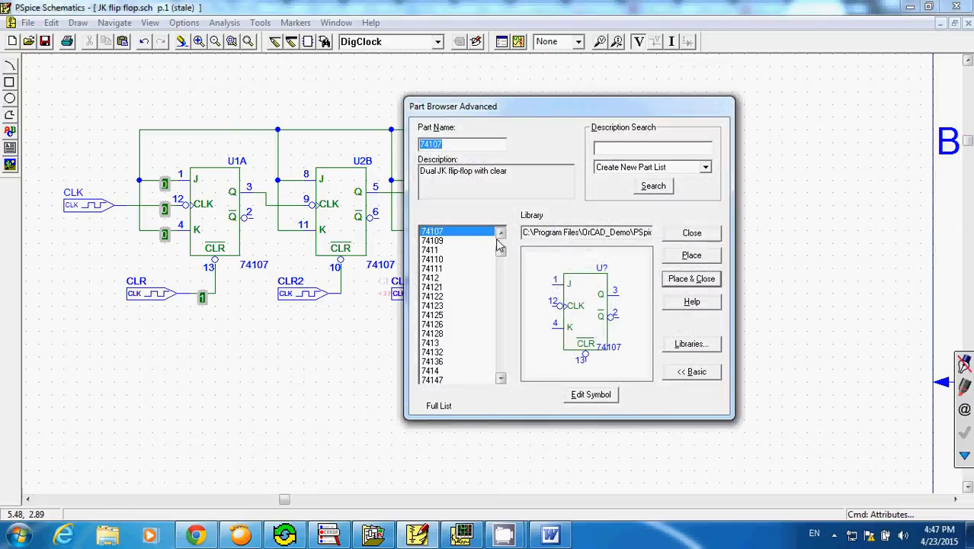
scroll(495, 246, up, 8)
click(431, 333)
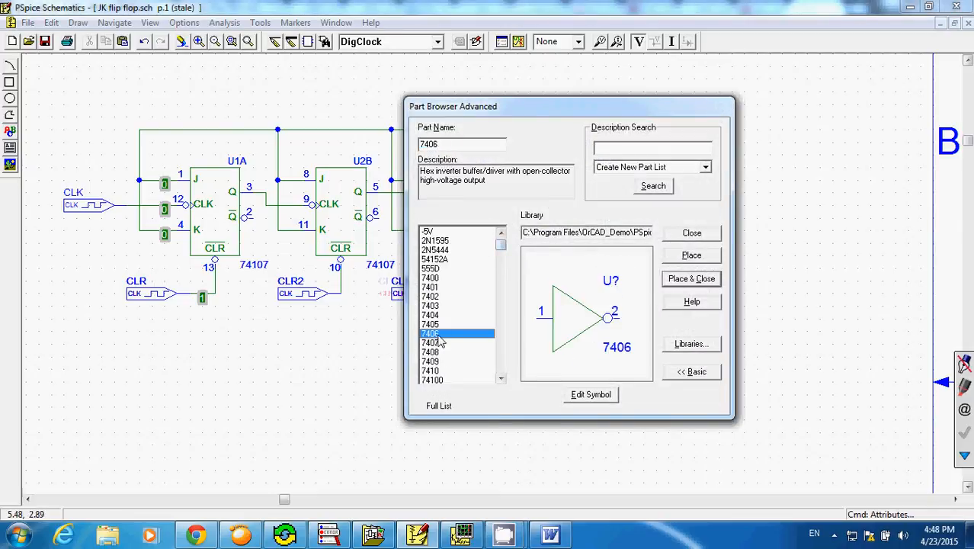
click(456, 352)
click(473, 371)
click(483, 361)
click(485, 370)
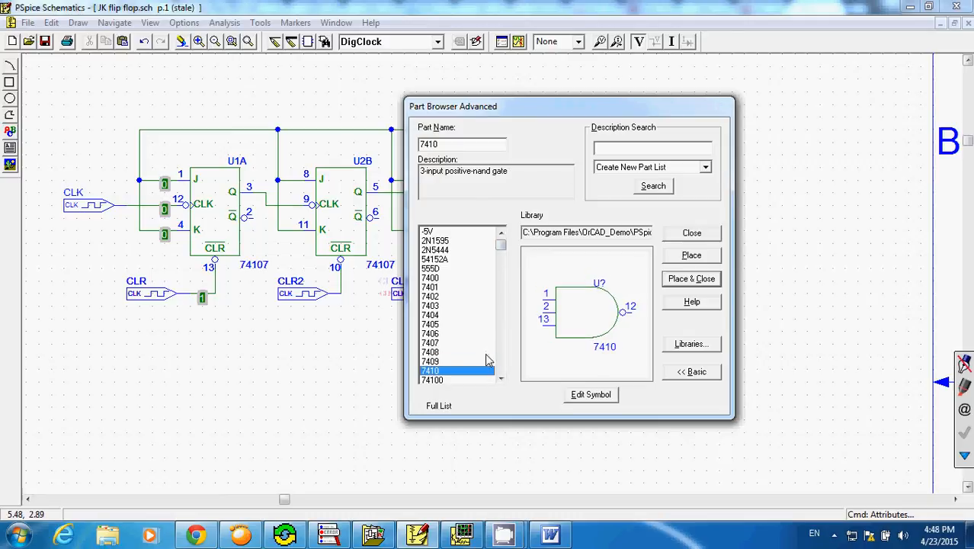
- Look through the rest of the part list for a suitable recognition gate, then close the part browser without placing anything
key(Down)
key(Down)
key(Down)
key(Down)
key(Down)
key(Down)
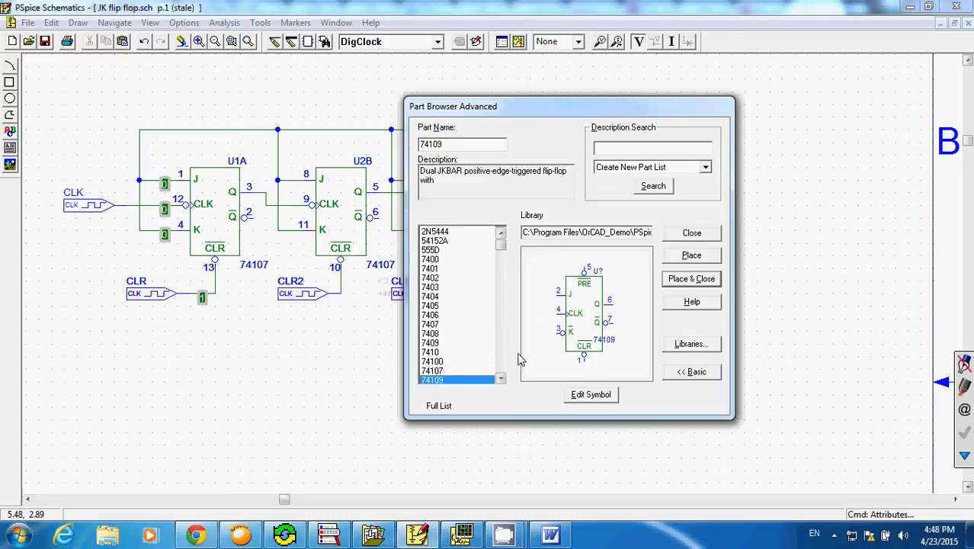
key(Down)
key(Down)
key(Down)
key(Down)
key(Down)
key(Down)
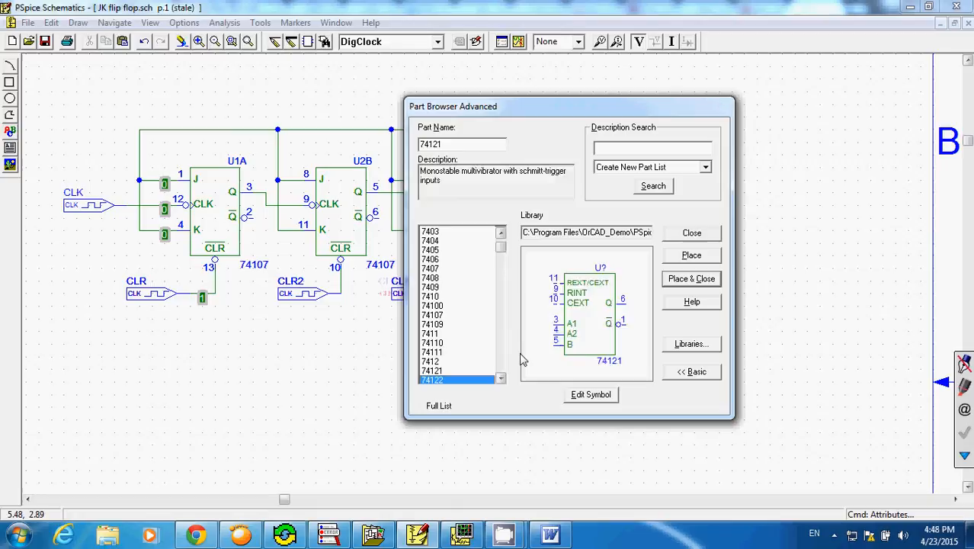
key(Down)
key(Down)
key(Down)
key(Down)
key(Down)
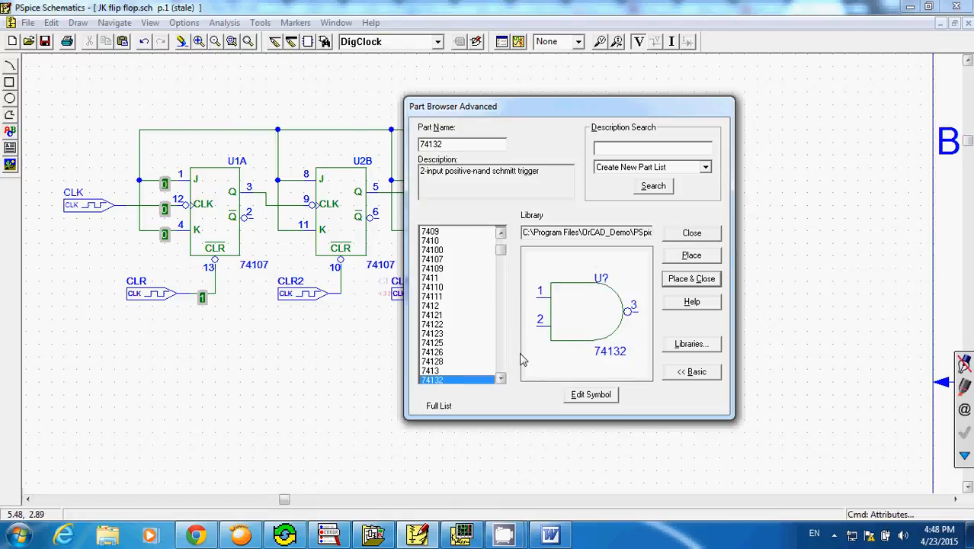
key(Down)
key(Down)
key(Down)
key(Down)
key(Down)
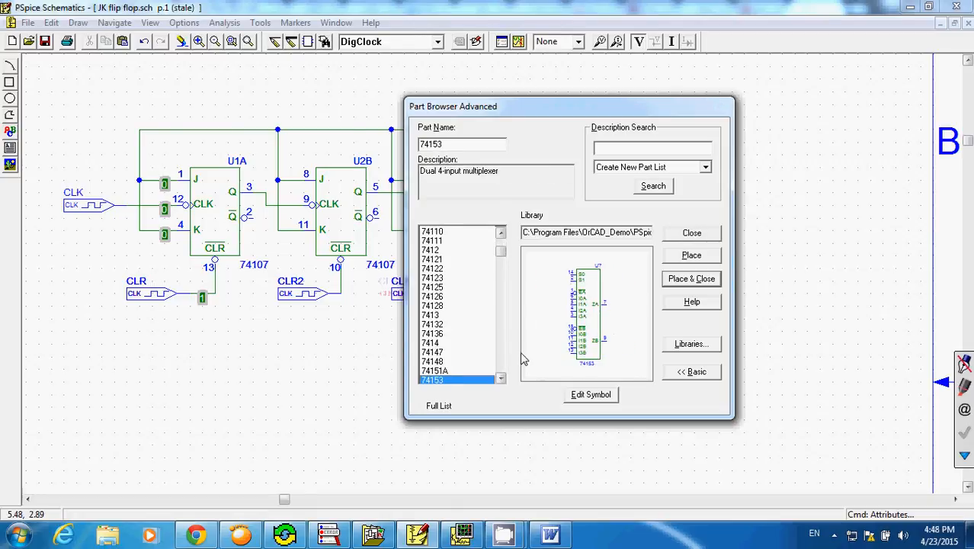
key(Down)
key(Down)
key(Down)
key(Down)
key(Down)
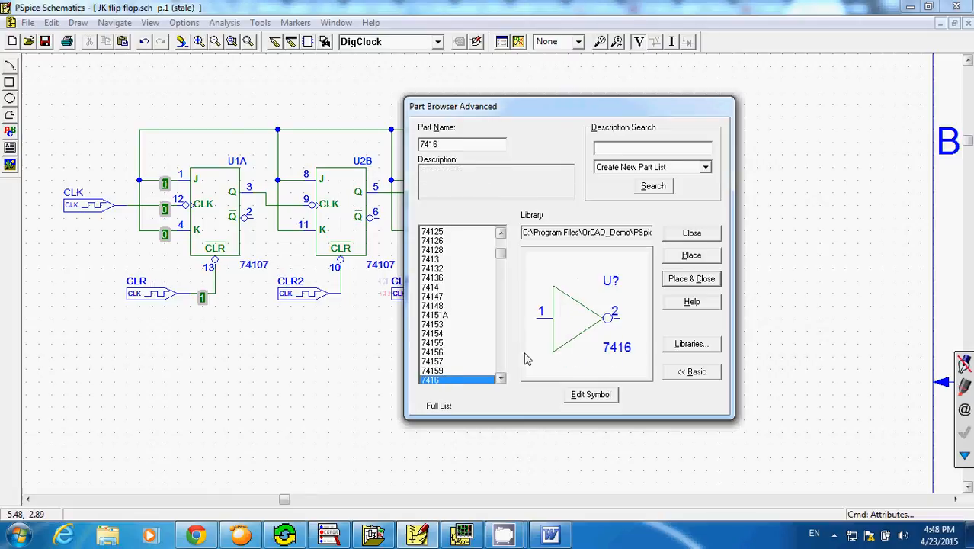
key(Down)
key(Down)
key(Down)
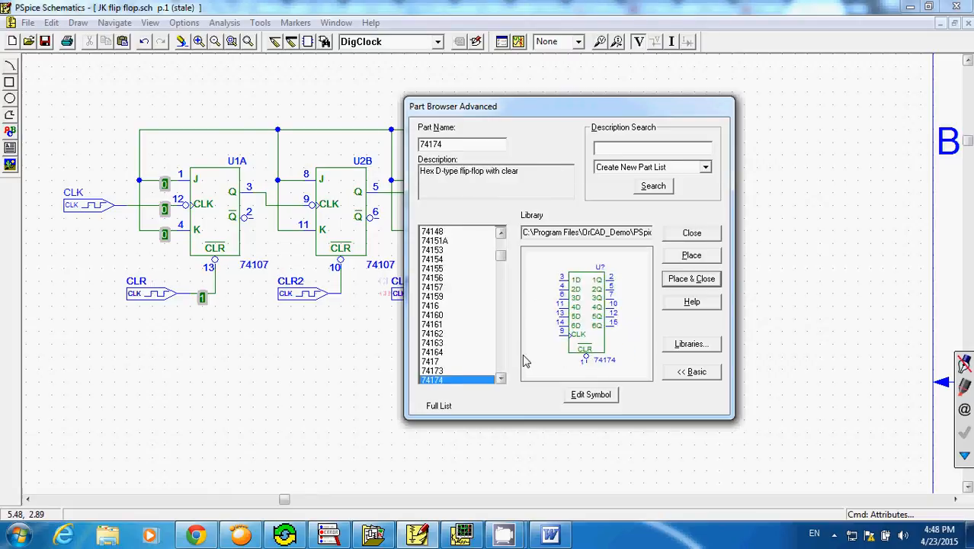
key(Down)
key(Down)
key(Down)
key(Down)
key(Down)
key(Down)
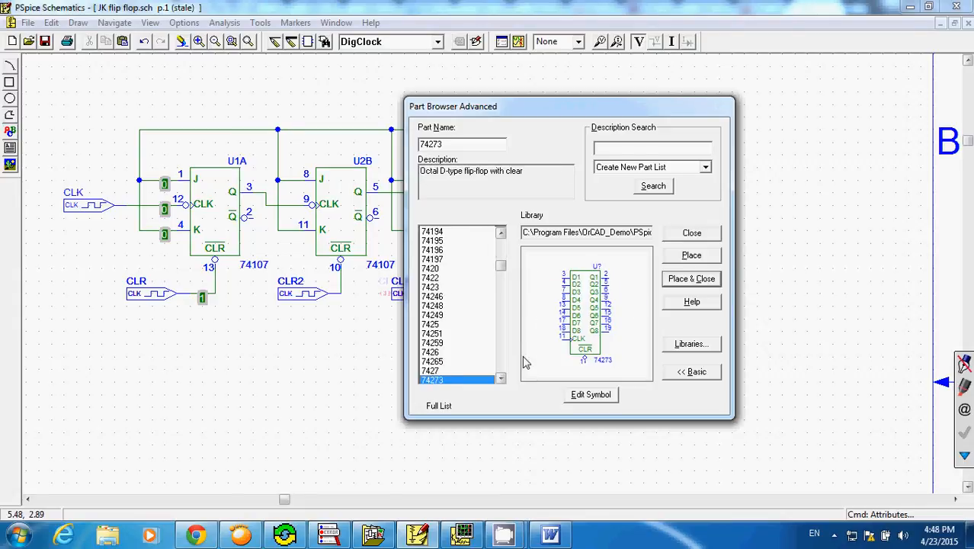
key(Up)
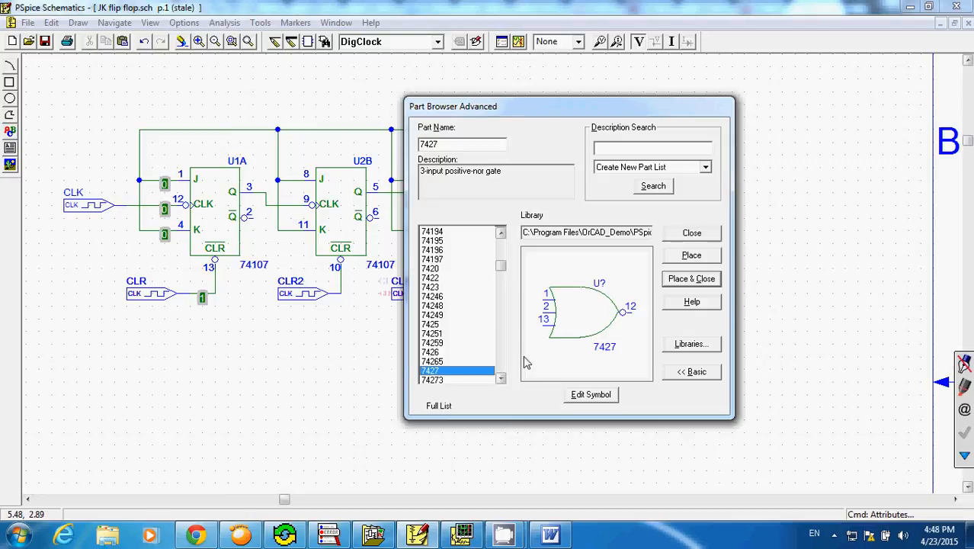
key(Down)
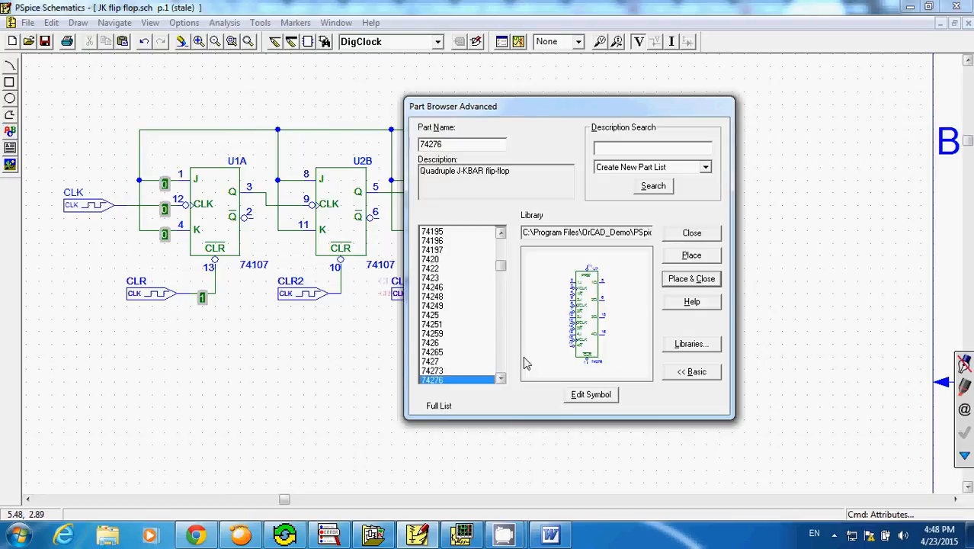
key(Down)
key(Down)
key(Down)
key(Down)
key(Down)
key(Down)
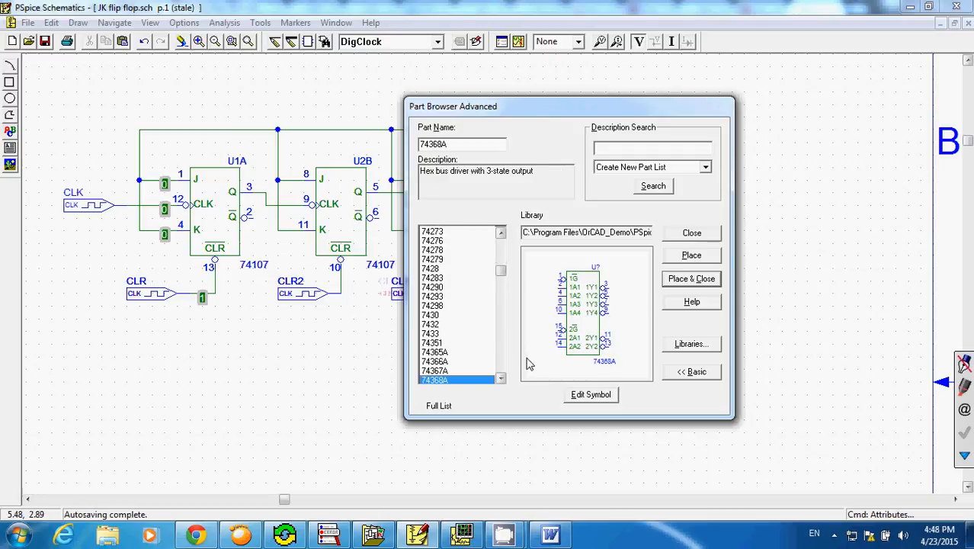
key(Down)
key(Down)
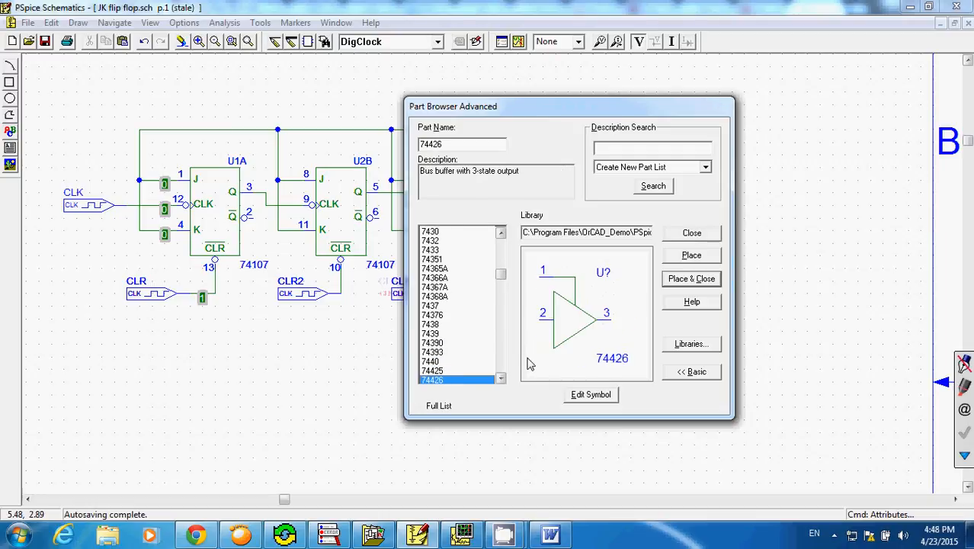
key(Down)
key(Down)
key(Down)
key(Down)
key(Down)
key(Down)
key(Down)
key(Down)
key(Down)
key(Down)
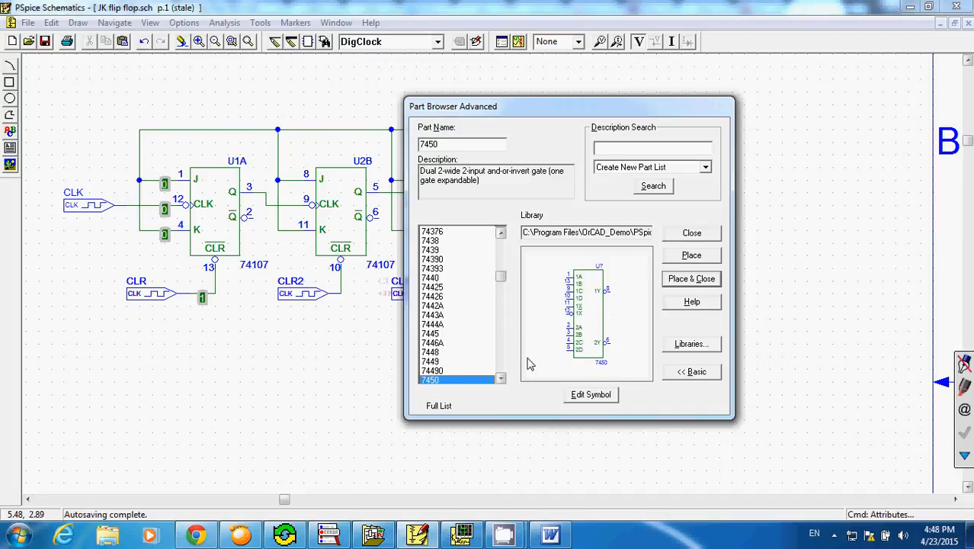
key(Down)
key(Down)
key(Down)
key(Down)
key(Down)
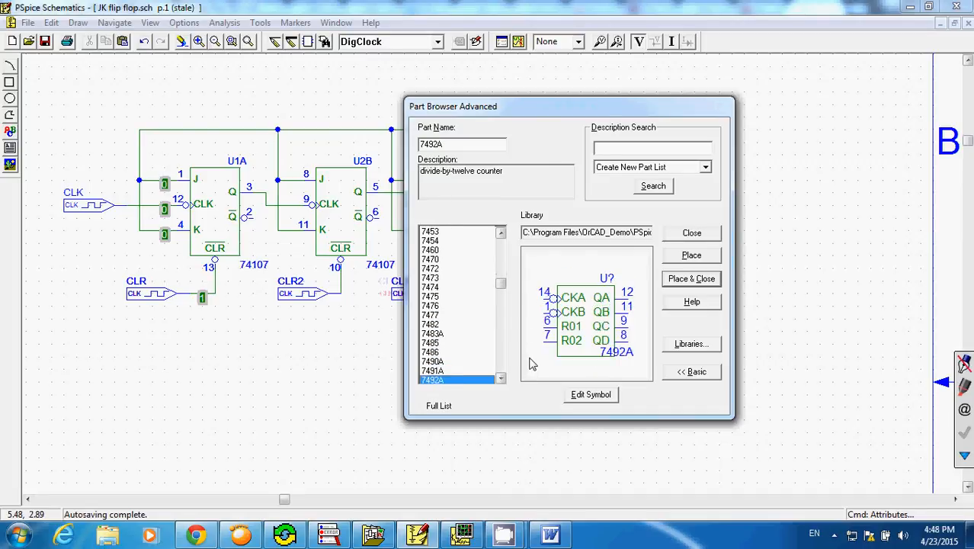
key(Down)
key(Down)
key(Down)
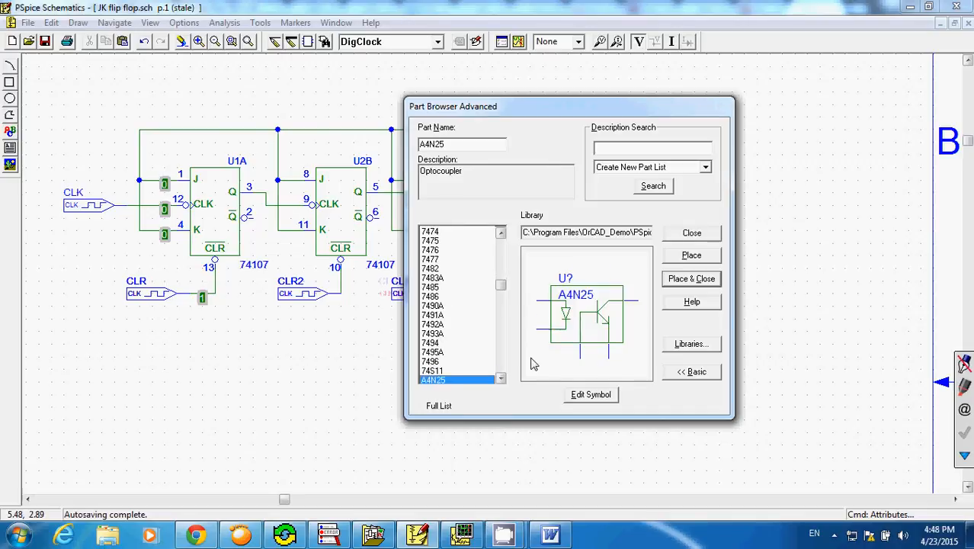
key(Up)
key(Down)
key(Down)
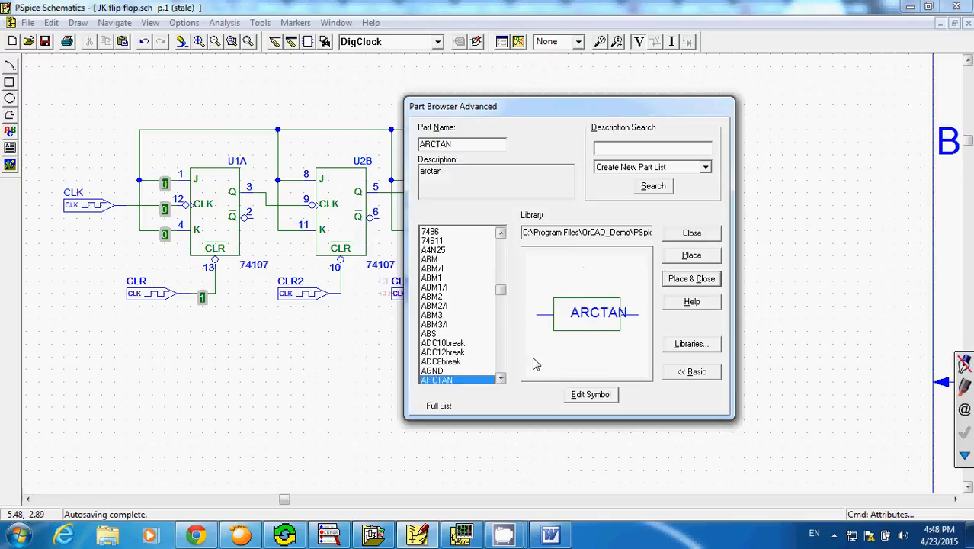
key(Down)
key(Down)
key(Down)
key(Down)
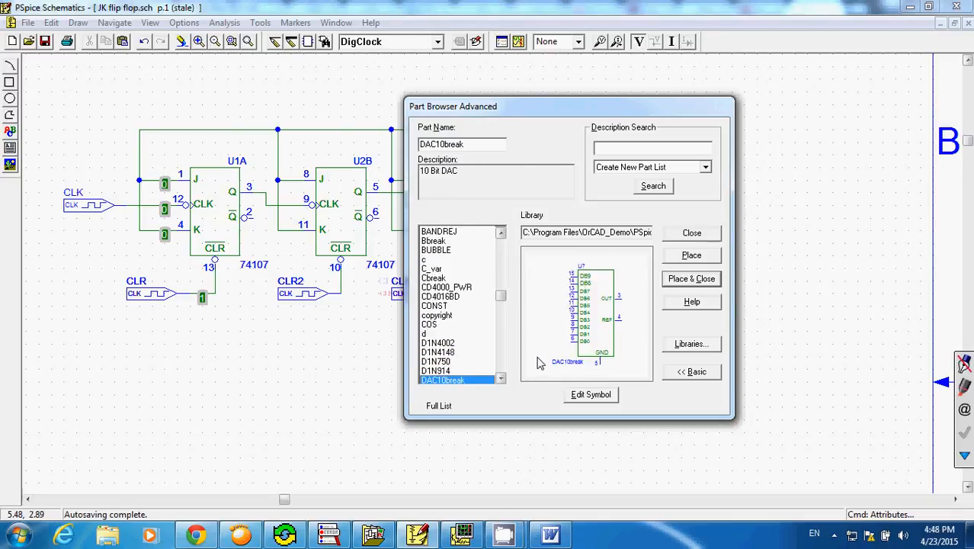
key(Down)
key(Down)
key(Down)
key(Down)
key(Down)
key(Down)
key(Down)
key(Down)
key(Down)
key(Down)
key(Down)
key(Down)
key(Down)
key(Down)
key(Down)
key(Down)
key(Down)
key(Down)
key(Down)
key(Down)
key(Down)
key(Down)
key(Down)
key(Down)
key(Down)
key(Down)
key(Down)
key(Down)
key(Down)
key(Down)
key(Down)
key(Down)
click(678, 235)
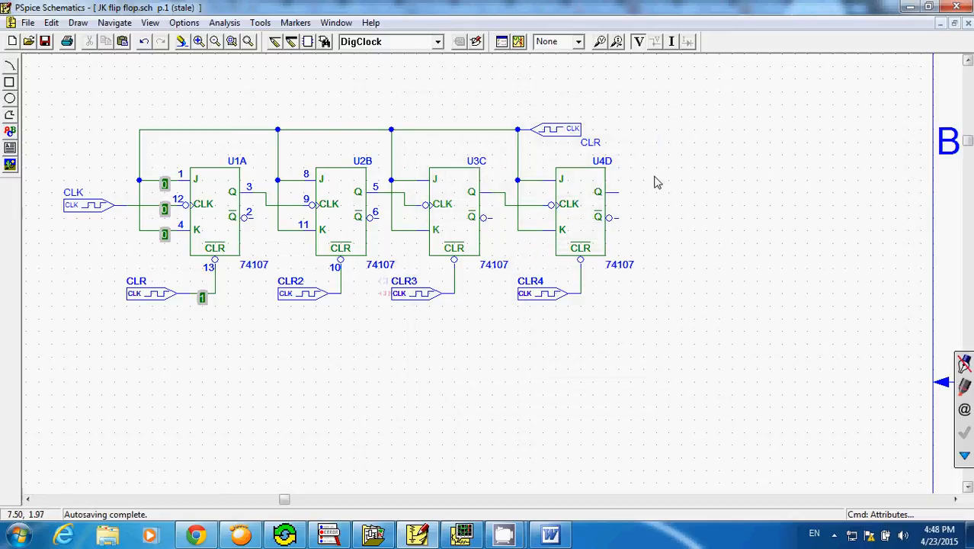
- Draw a wire from the inverted Q output of flip-flop U1A down to an open end below the CLR sources
click(241, 242)
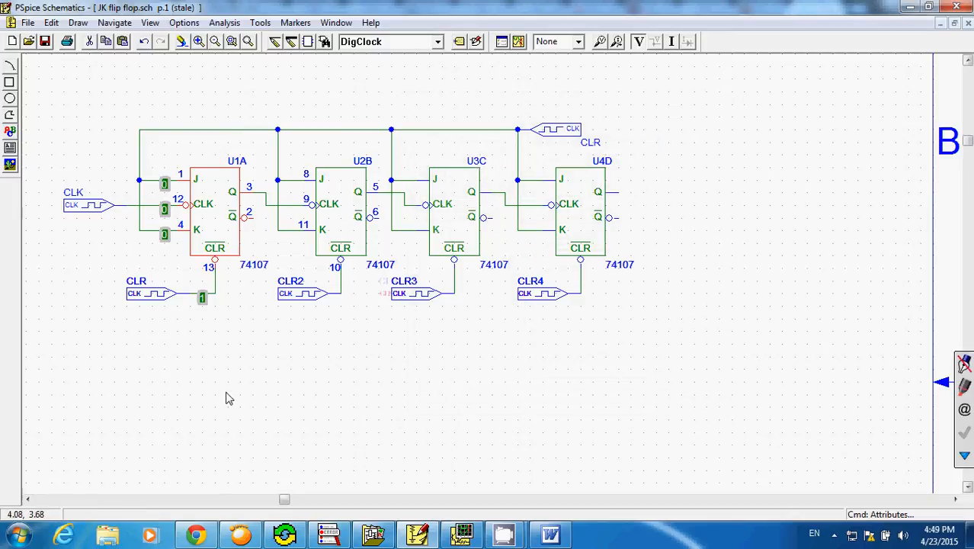
key(ctrl+w)
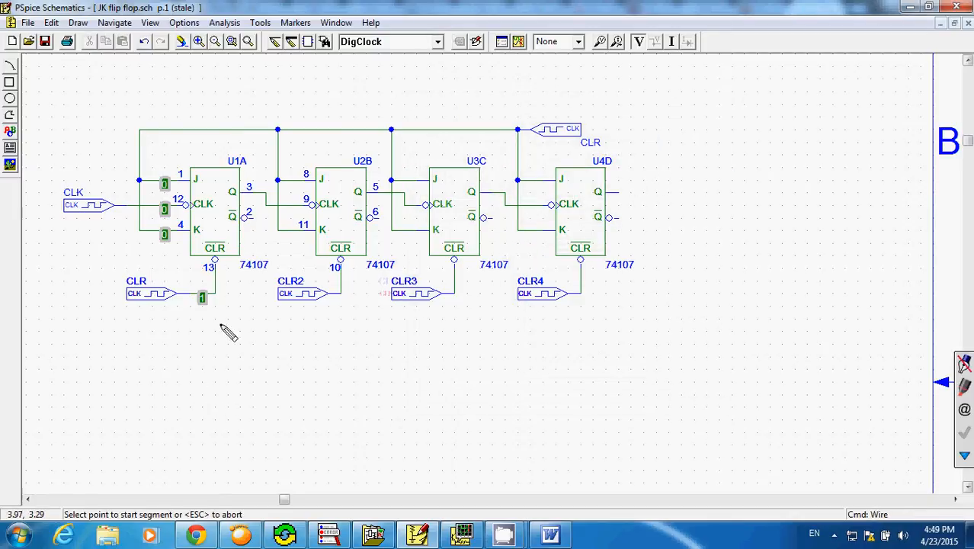
click(248, 218)
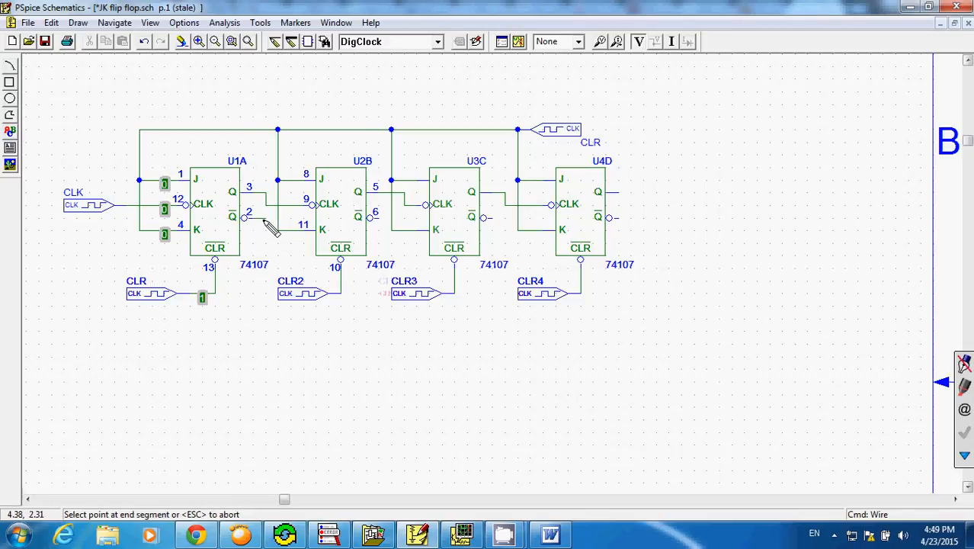
double_click(266, 345)
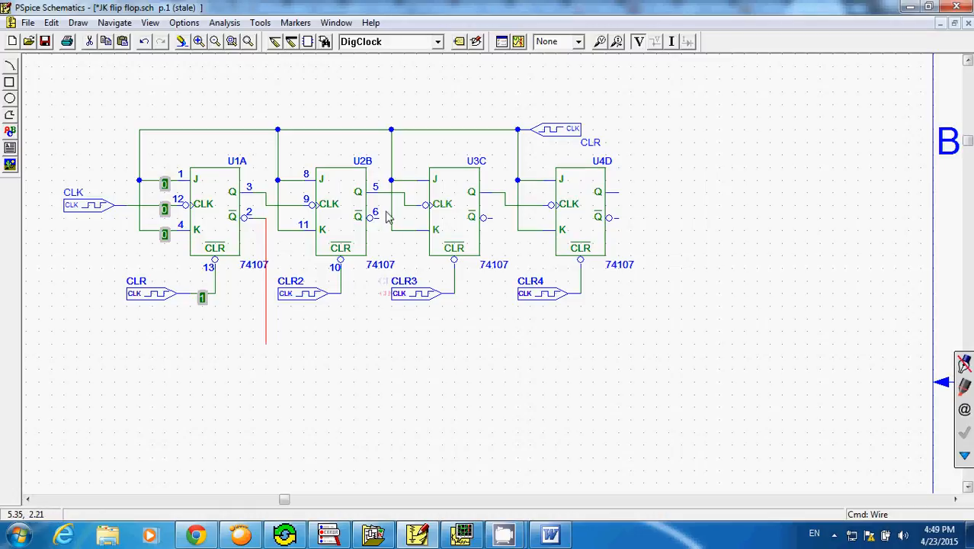
- Draw a wire from the inverted Q output of U2B straight down, ending level with the U1A output wire
key(ctrl+w)
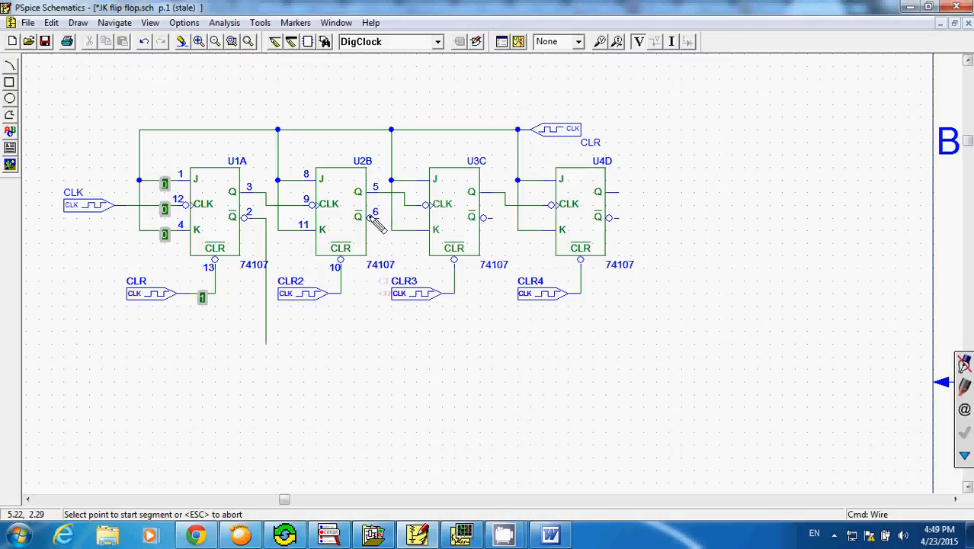
click(373, 218)
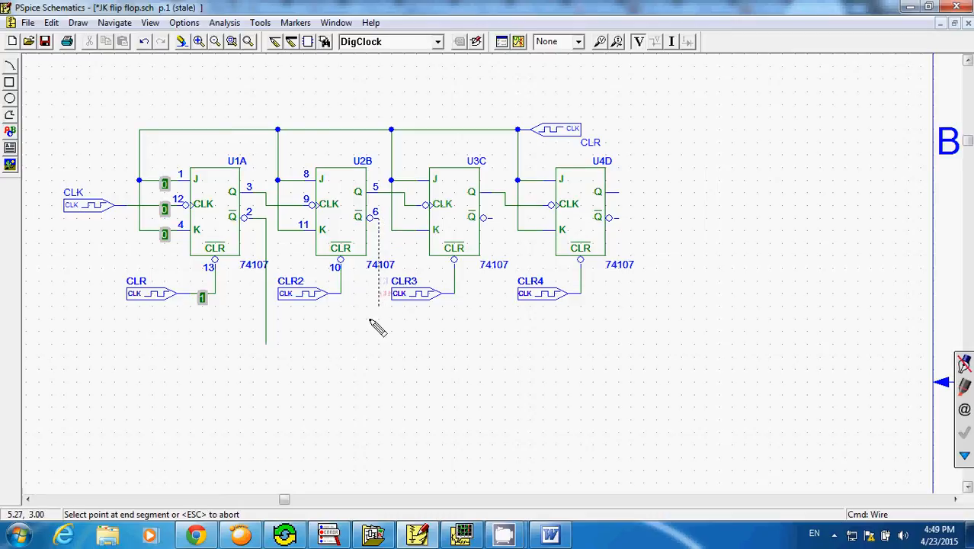
click(378, 343)
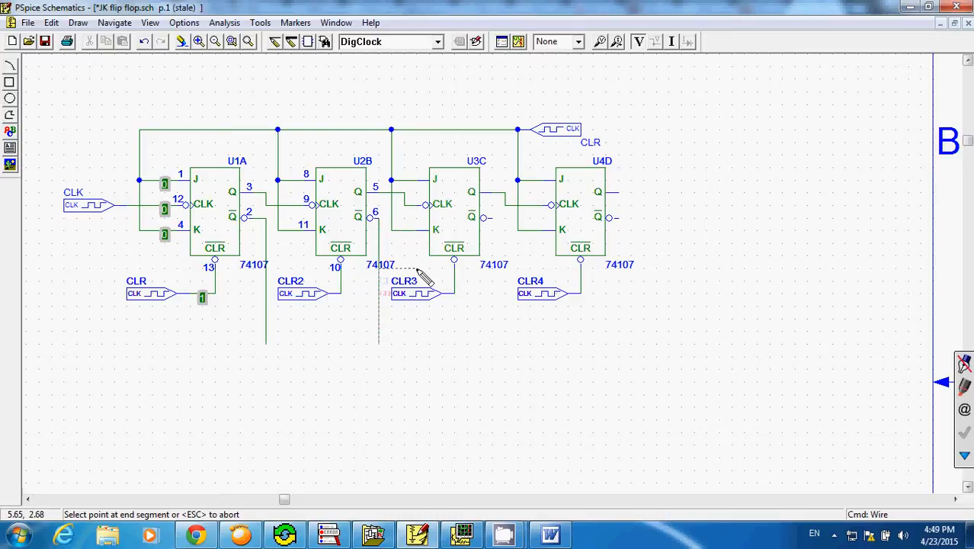
right_click(424, 278)
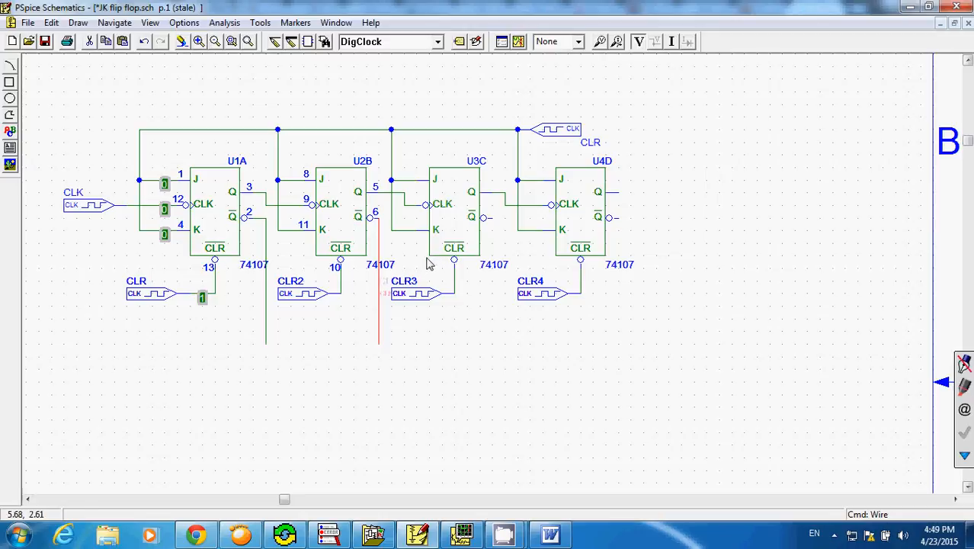
key(ctrl+w)
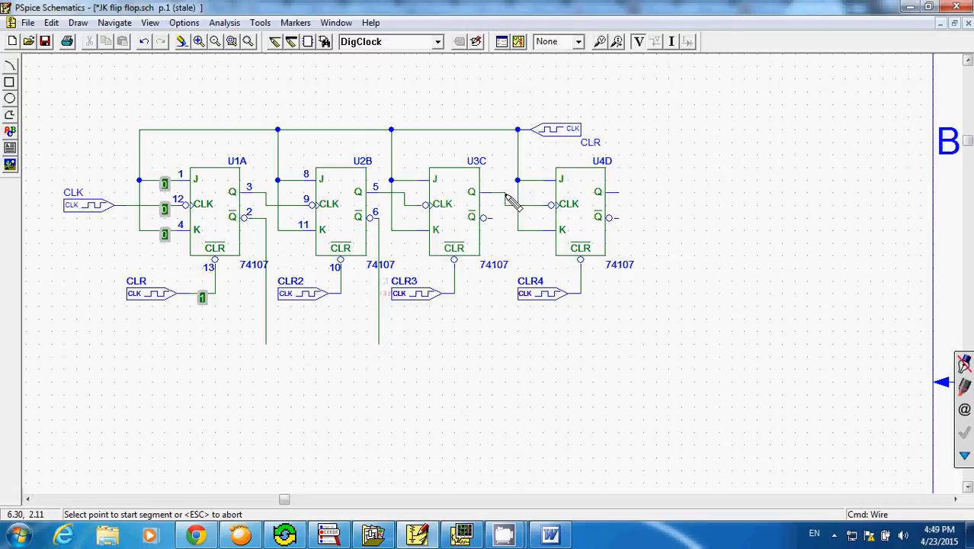
click(493, 305)
click(503, 196)
key(ctrl+z)
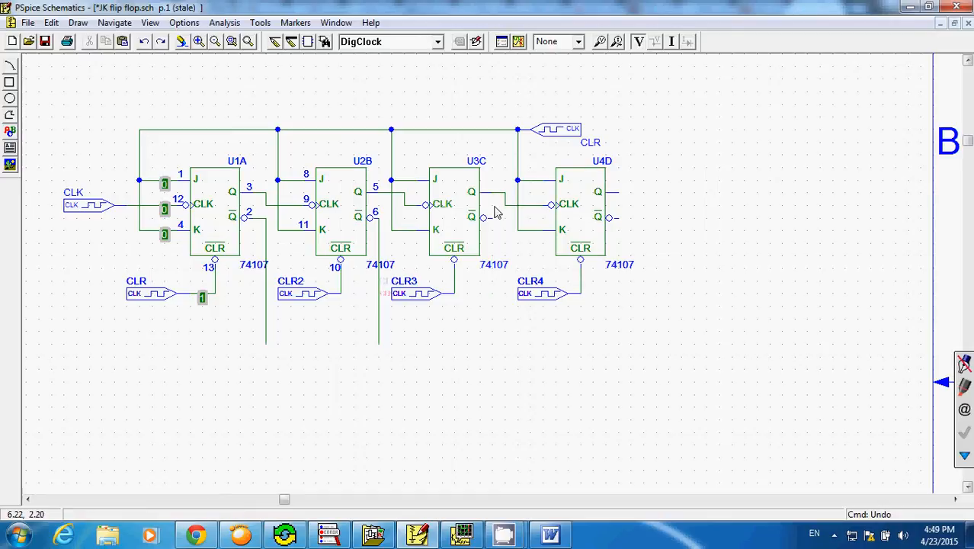
- Draw wires from the Q outputs of U3C and U4D downward, ending level with the other two output wires
click(504, 199)
double_click(504, 343)
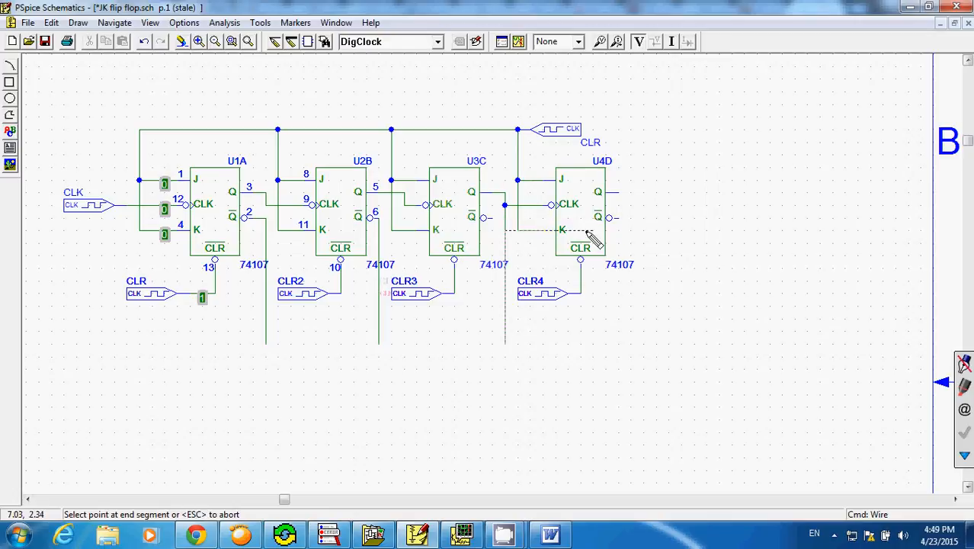
click(617, 192)
double_click(656, 343)
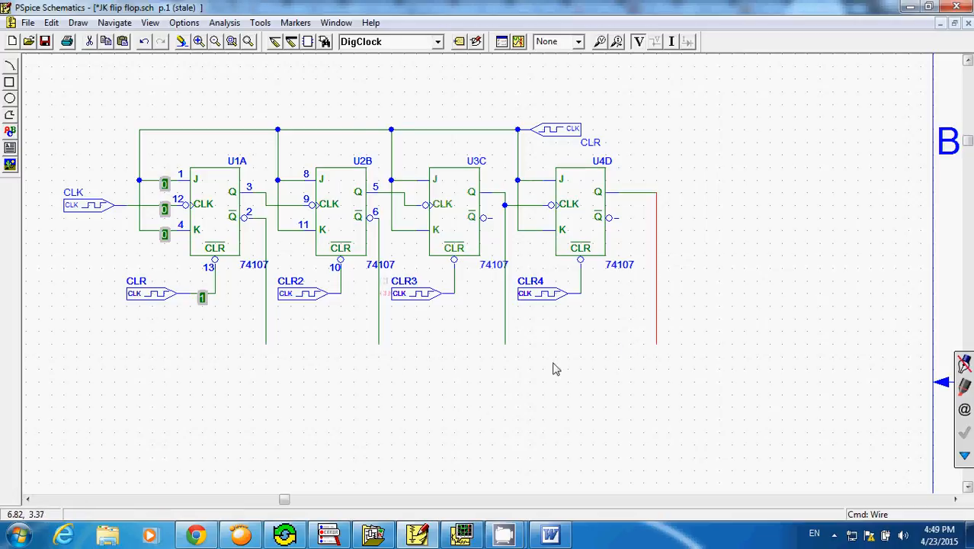
- Switch to Word, compare the Design paragraph with row 13 of the truth table by highlighting that row, and return to the schematic
click(550, 534)
scroll(537, 316, up, 10)
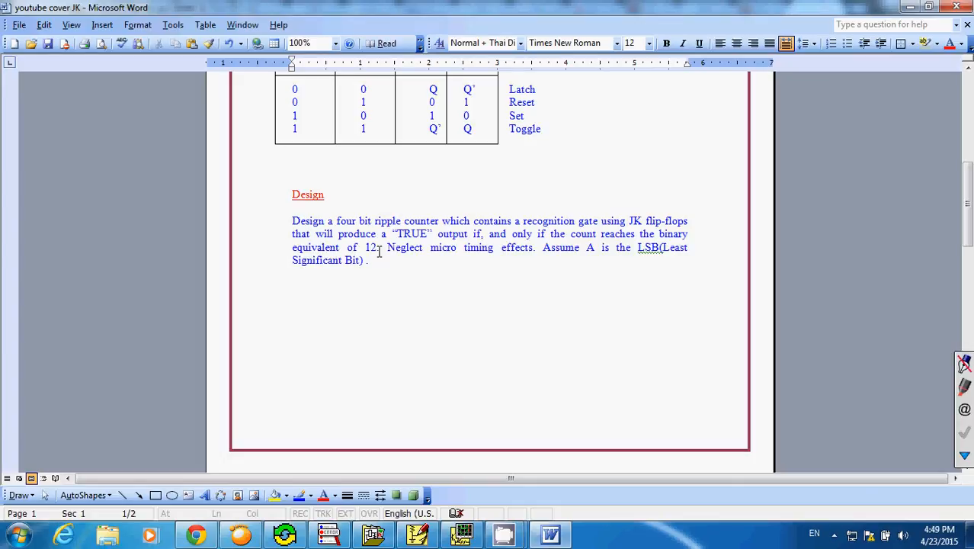
scroll(379, 252, down, 10)
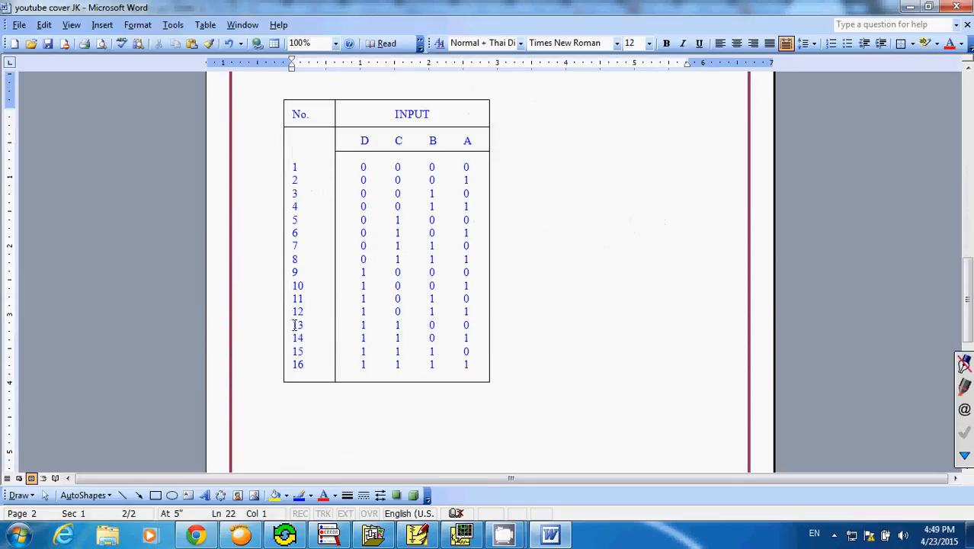
drag(291, 326, 491, 330)
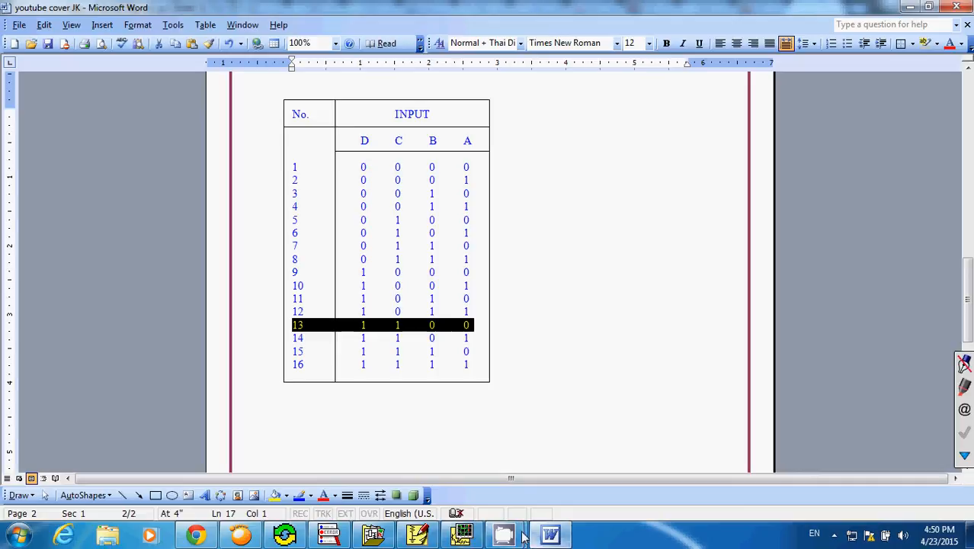
mouse_move(509, 538)
click(460, 536)
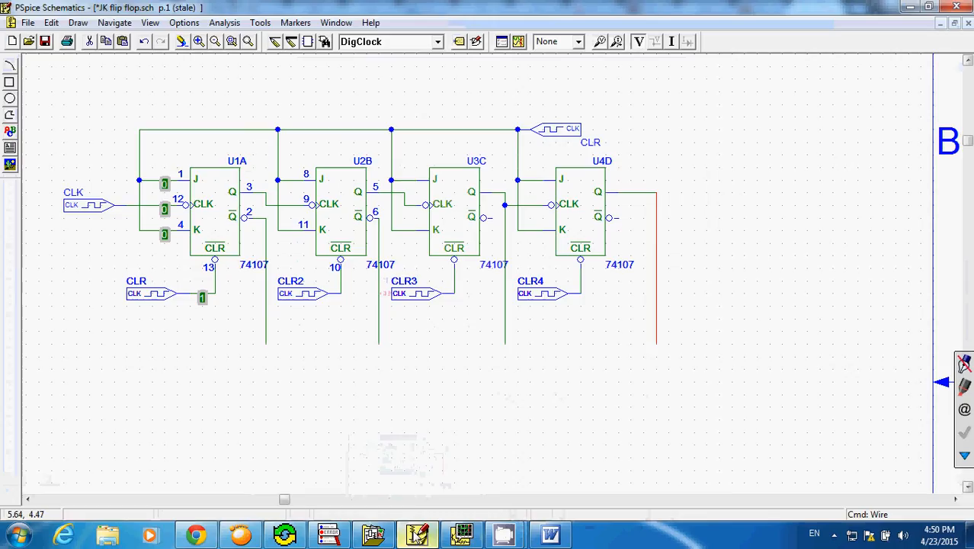
click(676, 212)
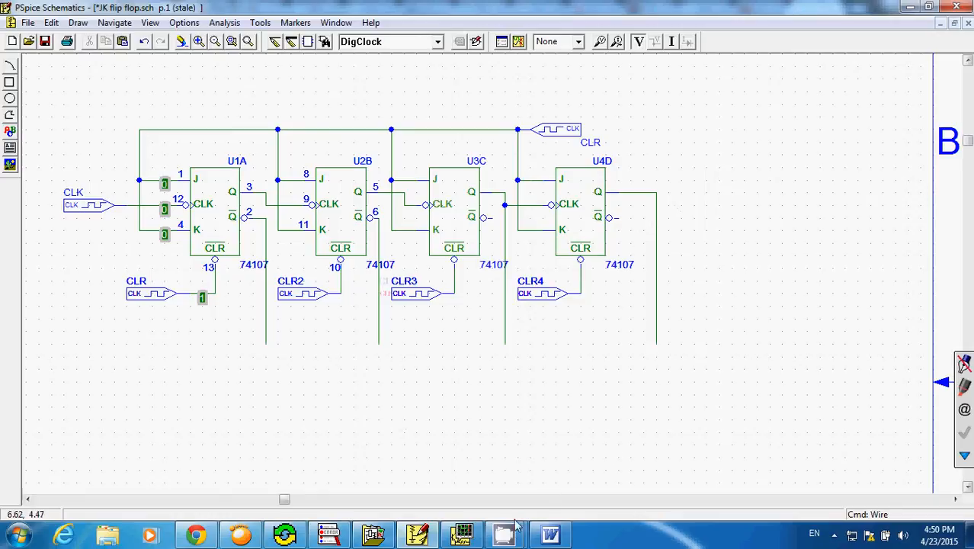
mouse_move(504, 535)
click(442, 483)
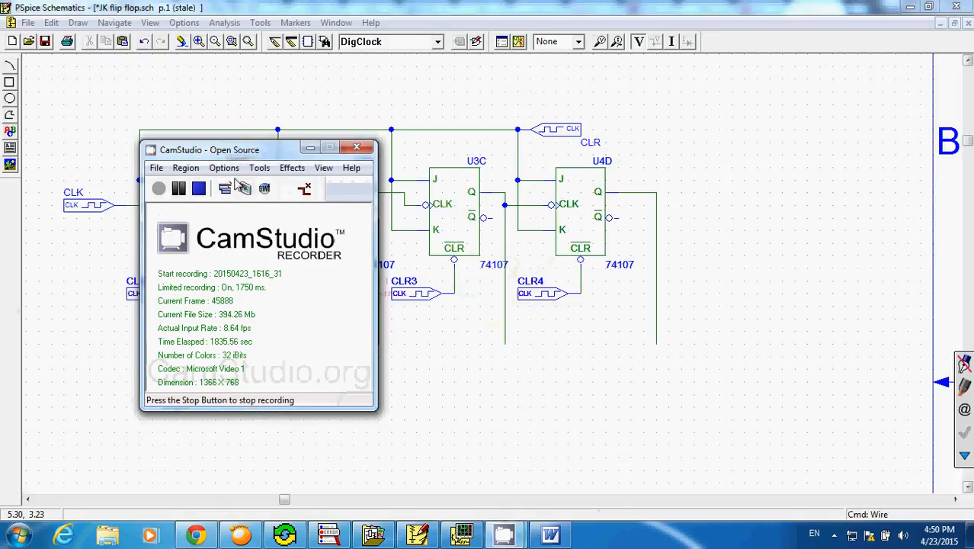